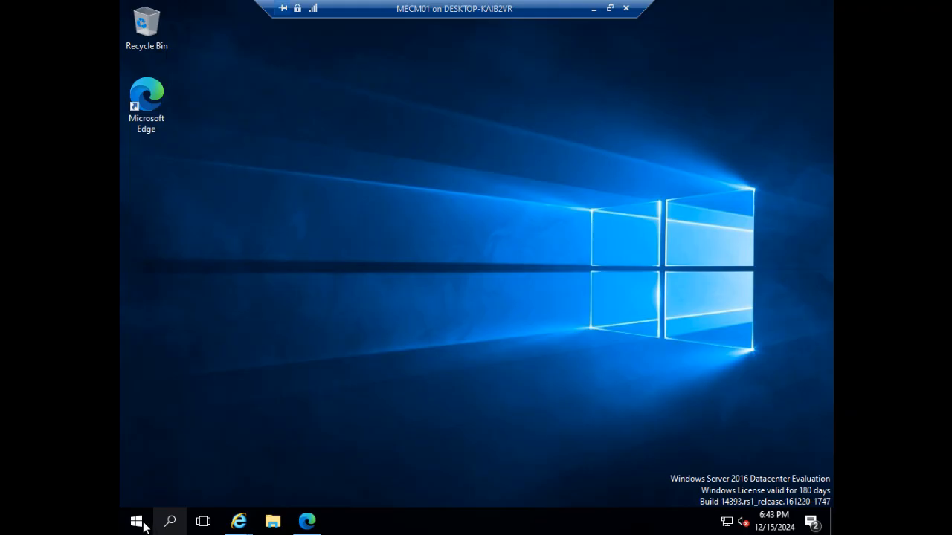
Launch Server Manager on the MECM01 VM from the Start menu and open its Manage menu.
click(136, 522)
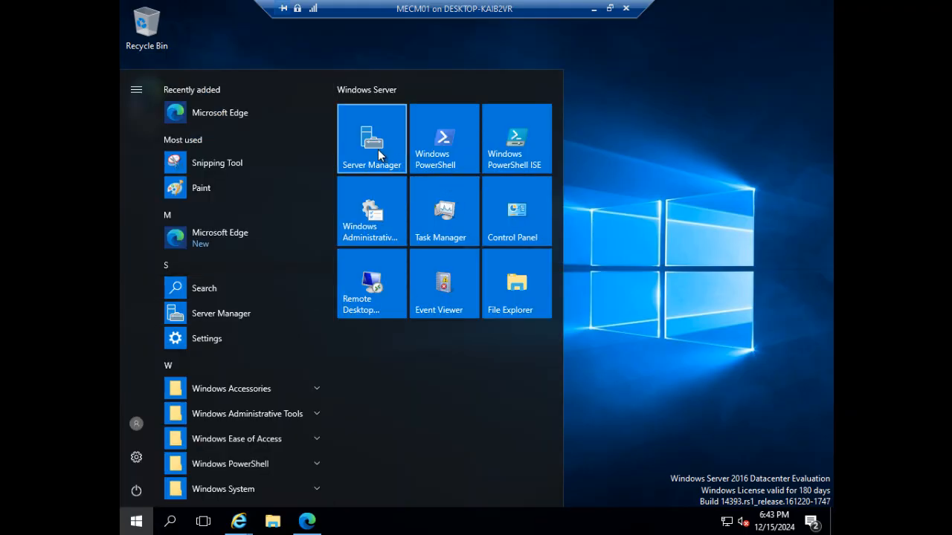
click(372, 141)
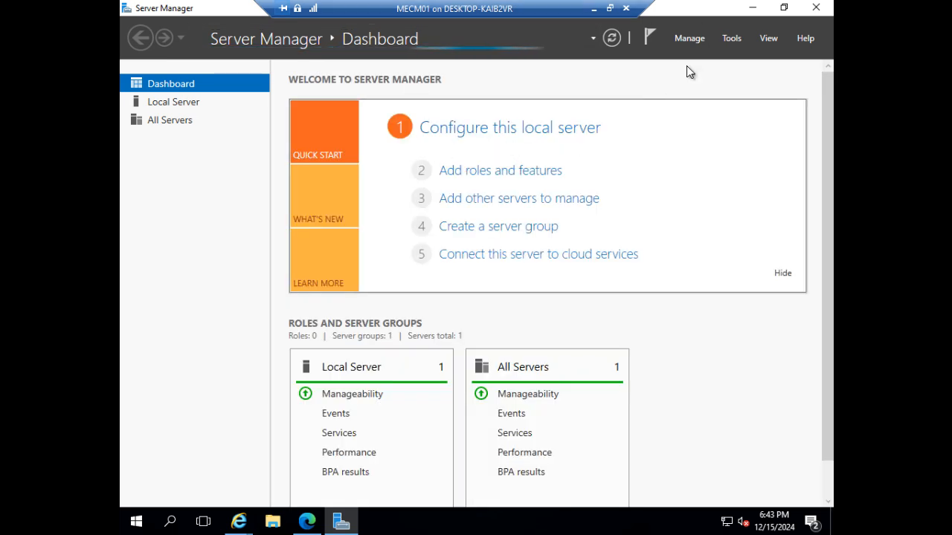
click(690, 37)
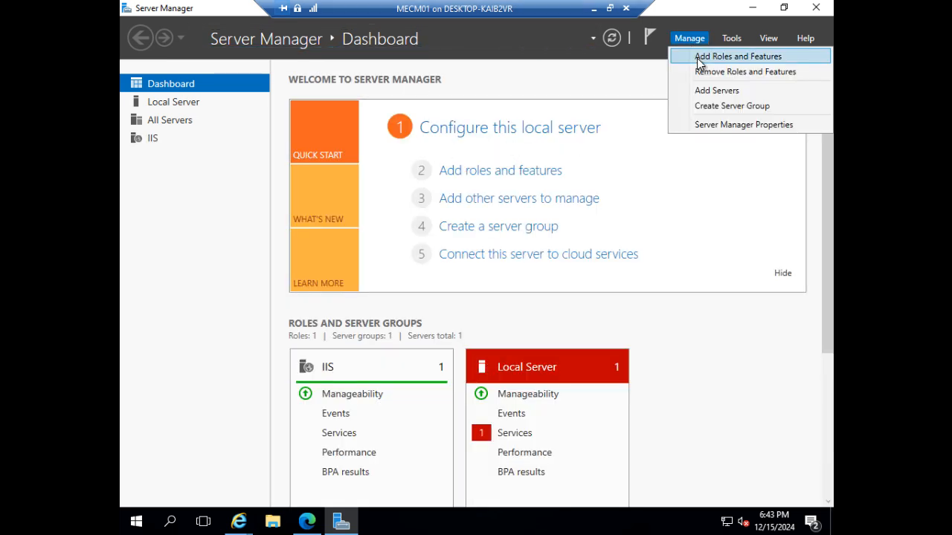
Start a role-based install on MECM01 and select Windows Server Update Services with its required features.
click(697, 58)
click(566, 448)
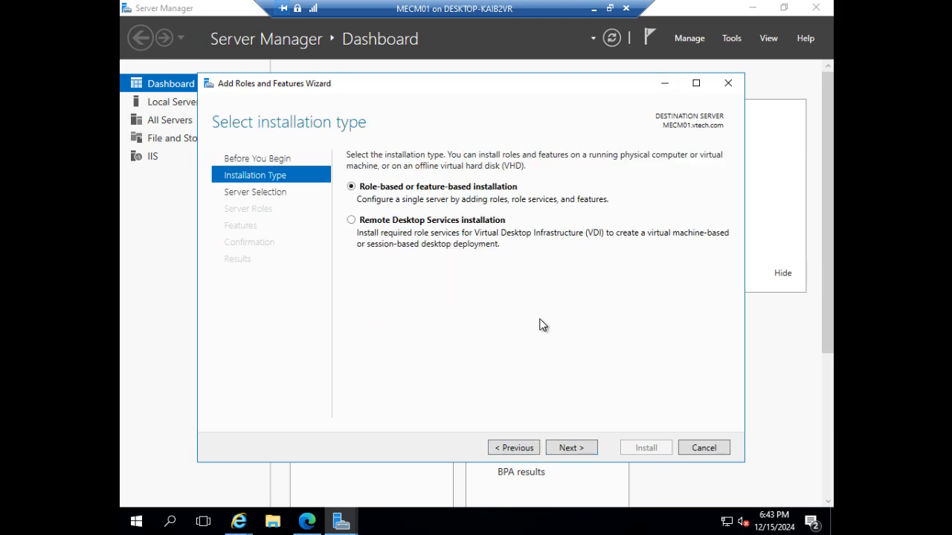
click(571, 449)
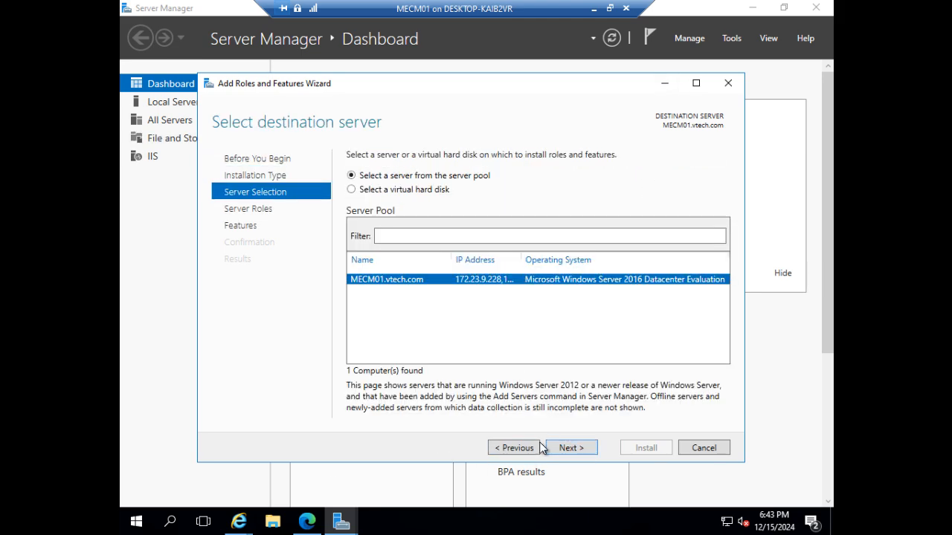
click(567, 448)
scroll(566, 384, down, 2)
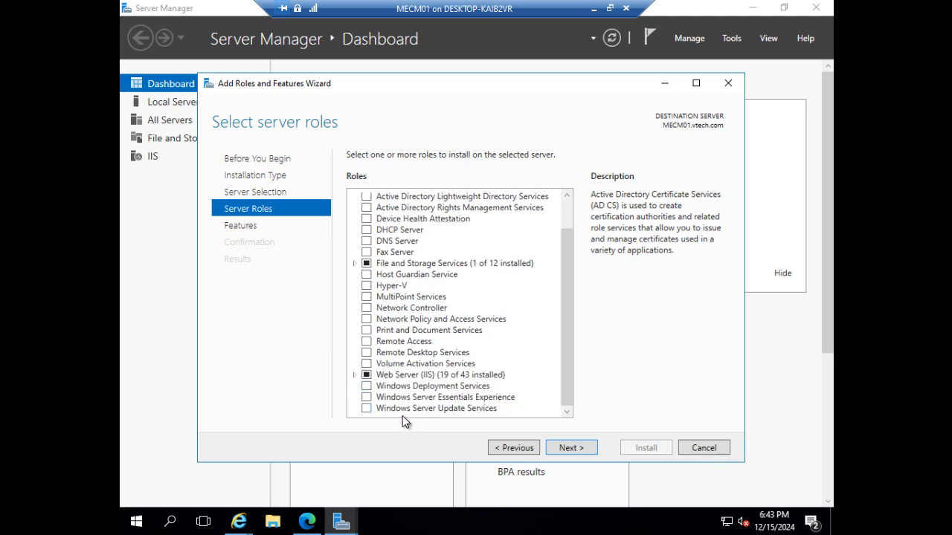
click(377, 409)
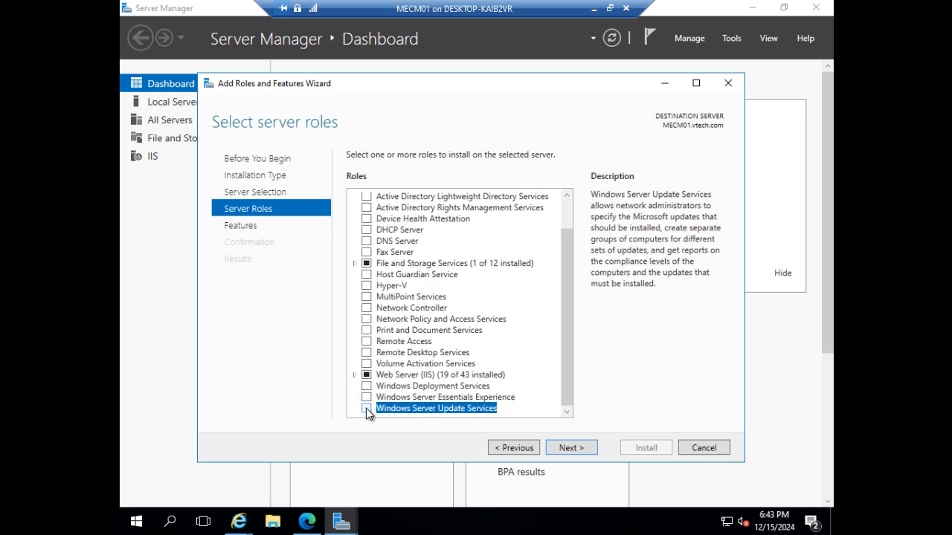
click(366, 408)
click(511, 394)
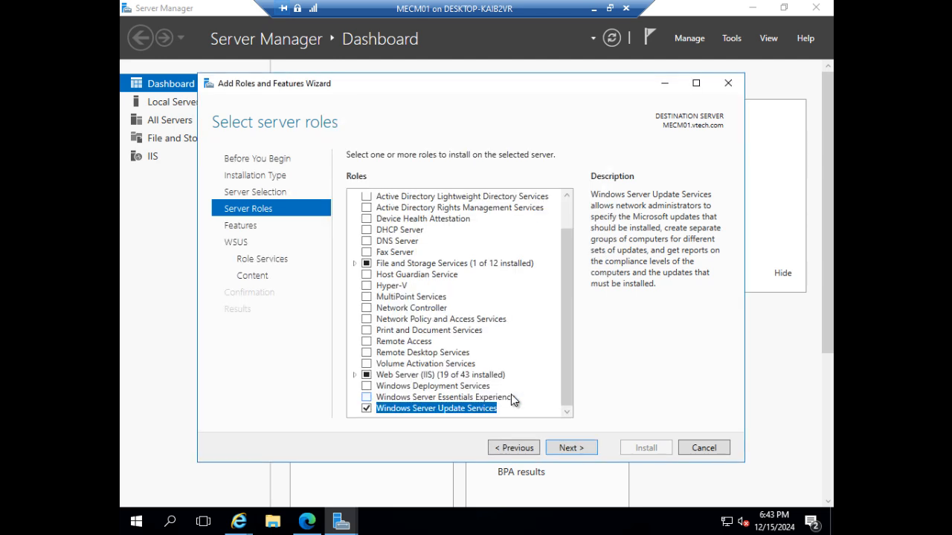
Choose SQL Server Connectivity instead of WID Connectivity as the WSUS role services.
click(579, 450)
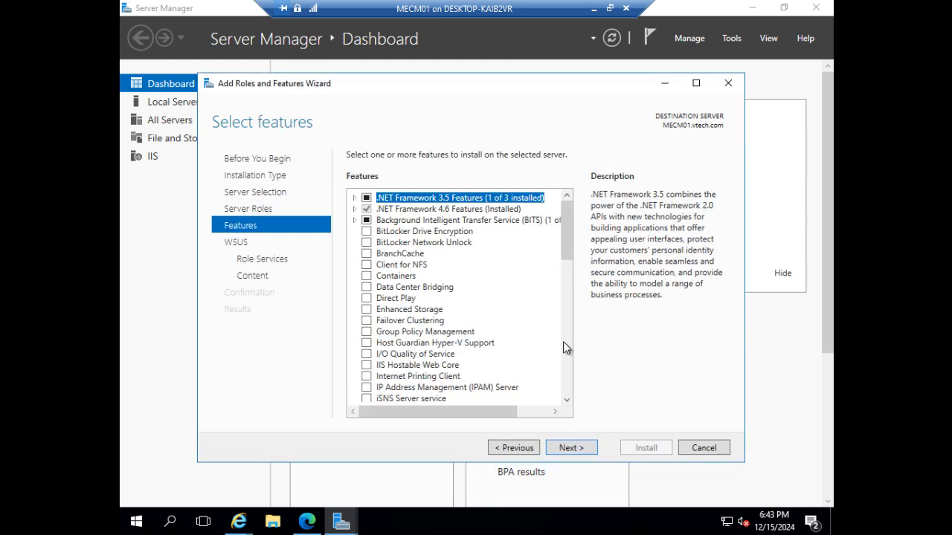
click(565, 449)
click(566, 450)
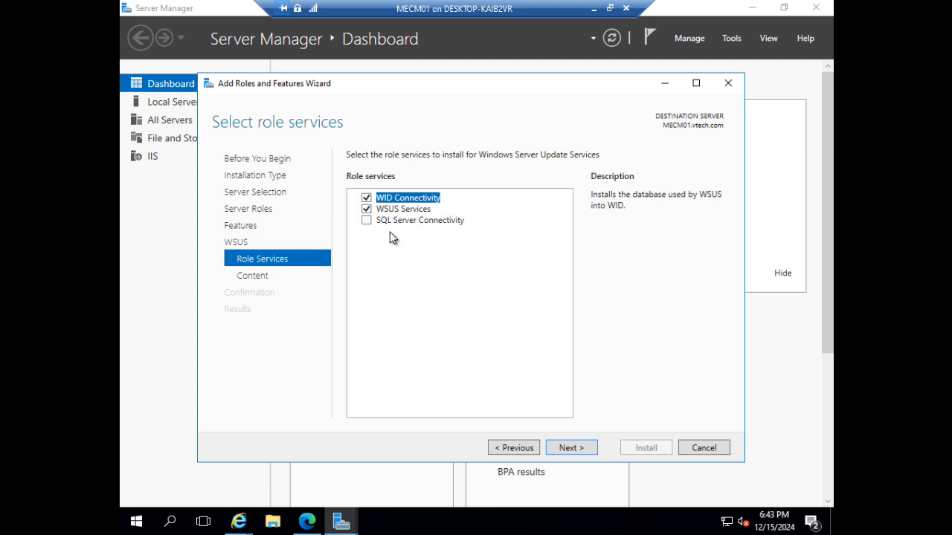
click(366, 199)
click(366, 221)
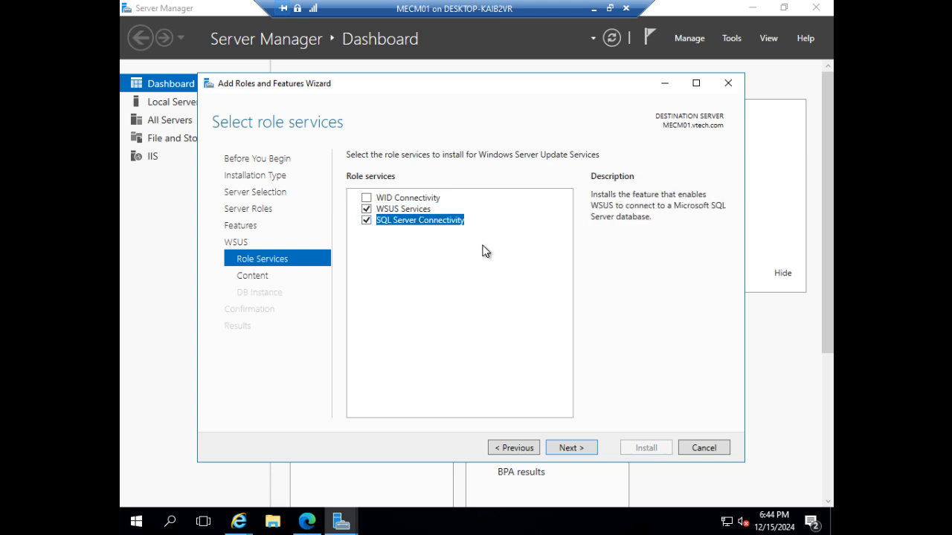
click(564, 447)
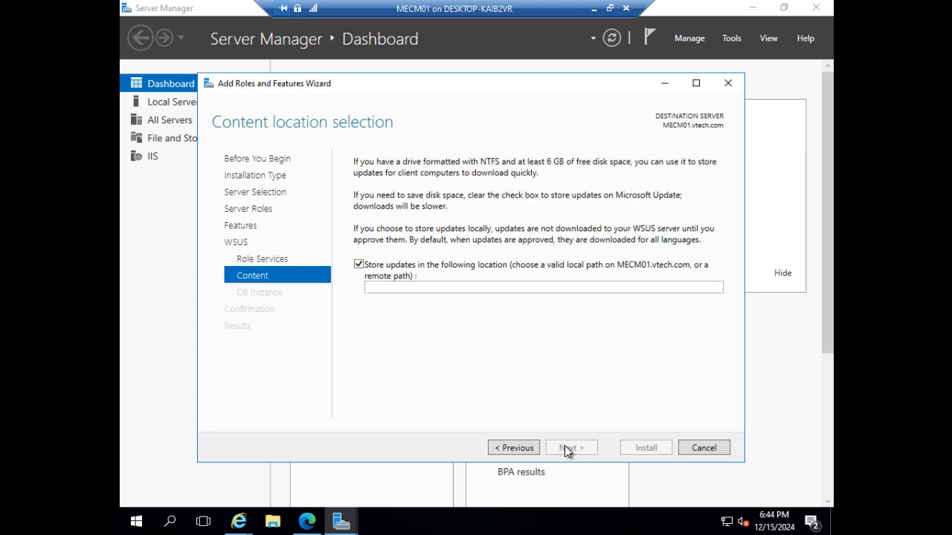
Create a new folder named Source on the C: drive in File Explorer.
click(434, 285)
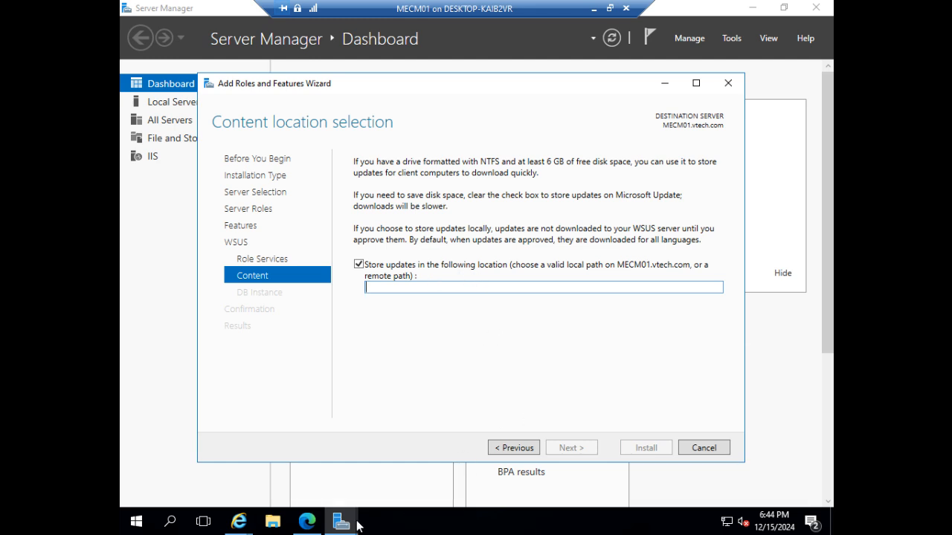
click(273, 525)
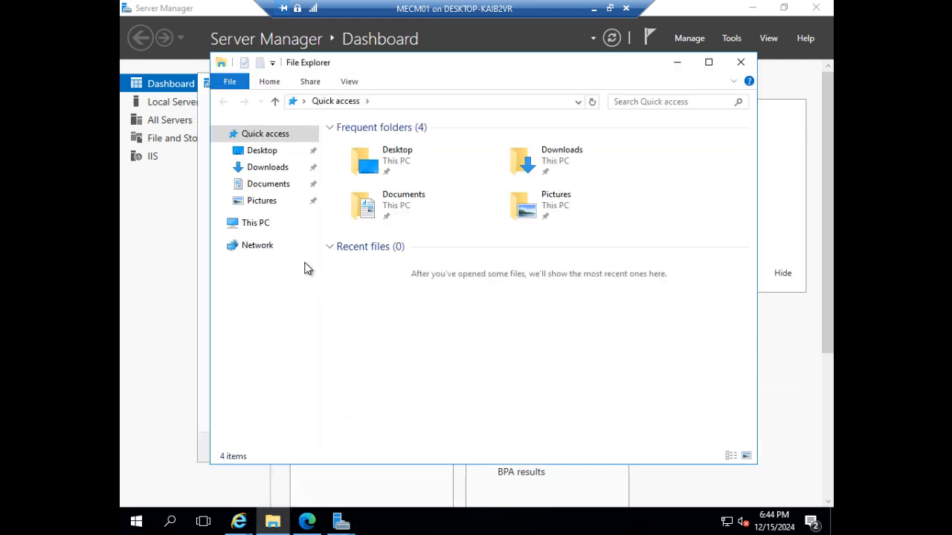
click(269, 226)
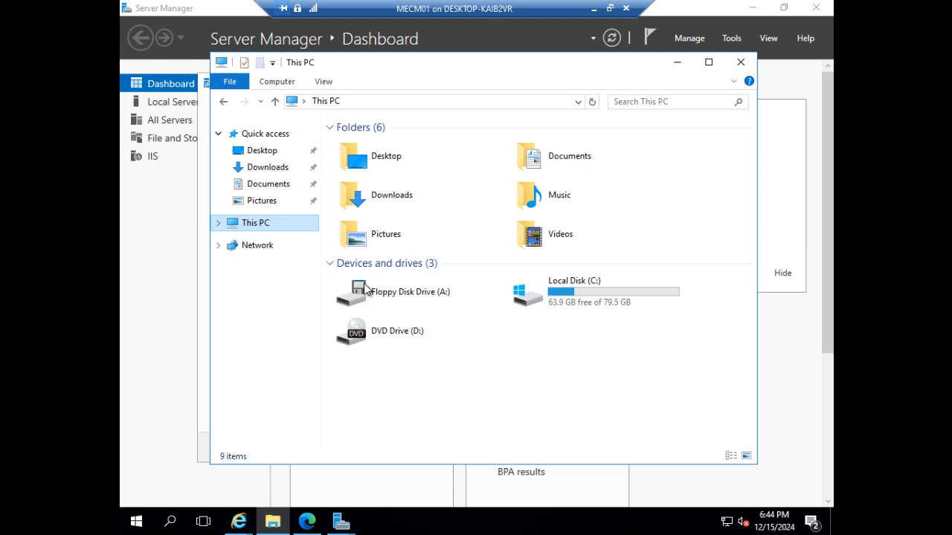
click(601, 299)
double_click(600, 299)
right_click(425, 314)
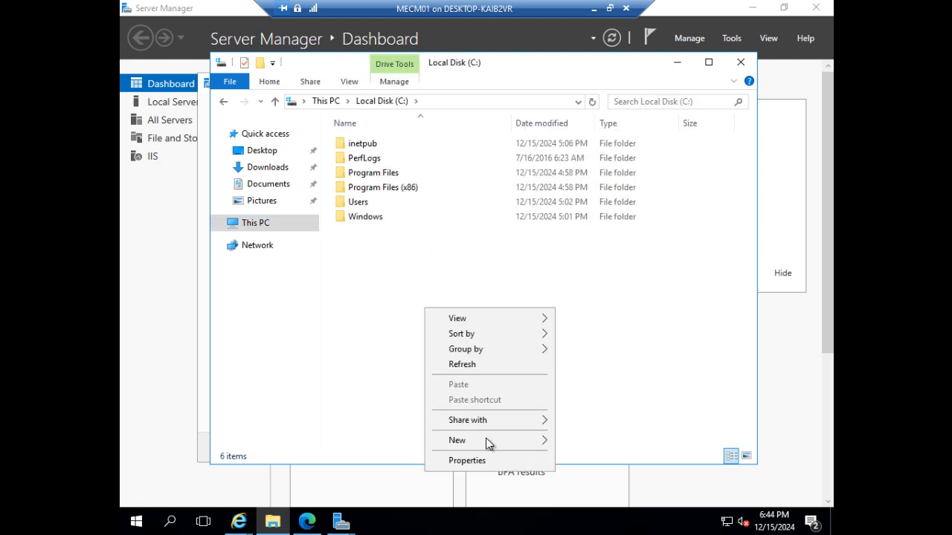
mouse_move(487, 442)
click(586, 443)
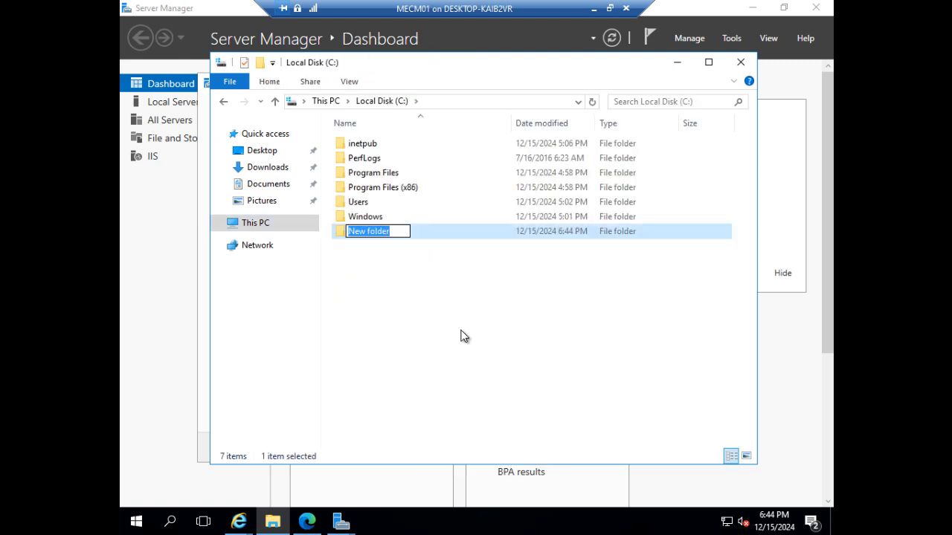
text(Source)
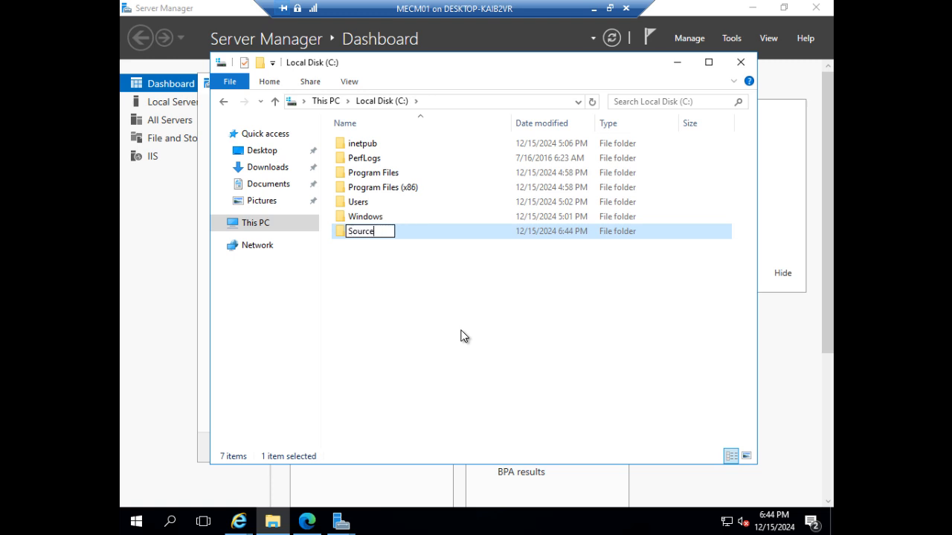
click(461, 336)
Create a WSUS subfolder inside C:\Source and minimize Explorer.
double_click(377, 231)
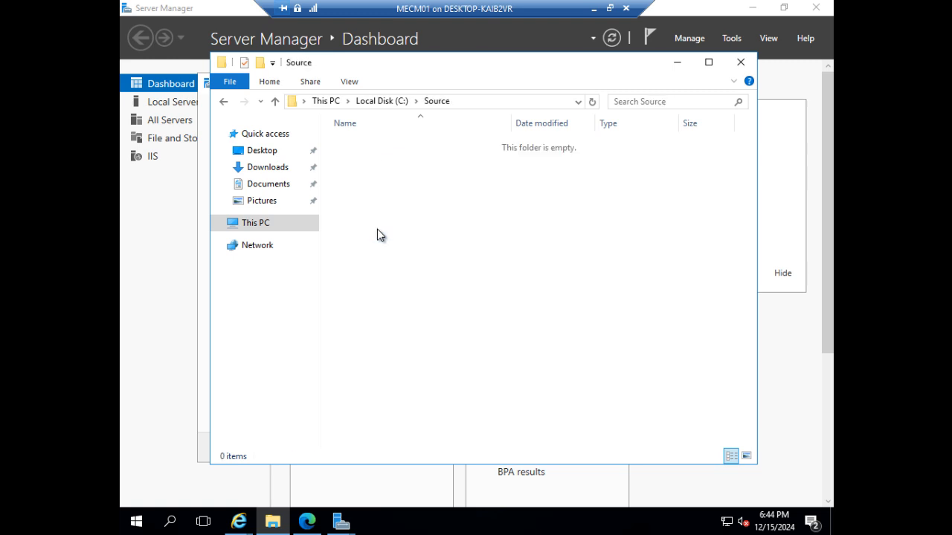
right_click(382, 198)
mouse_move(437, 368)
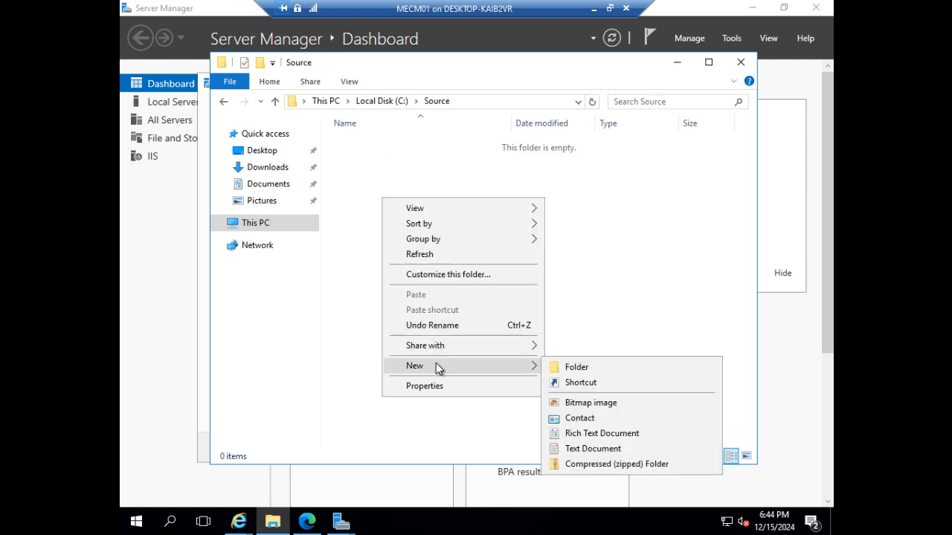
click(578, 368)
text(WSUS)
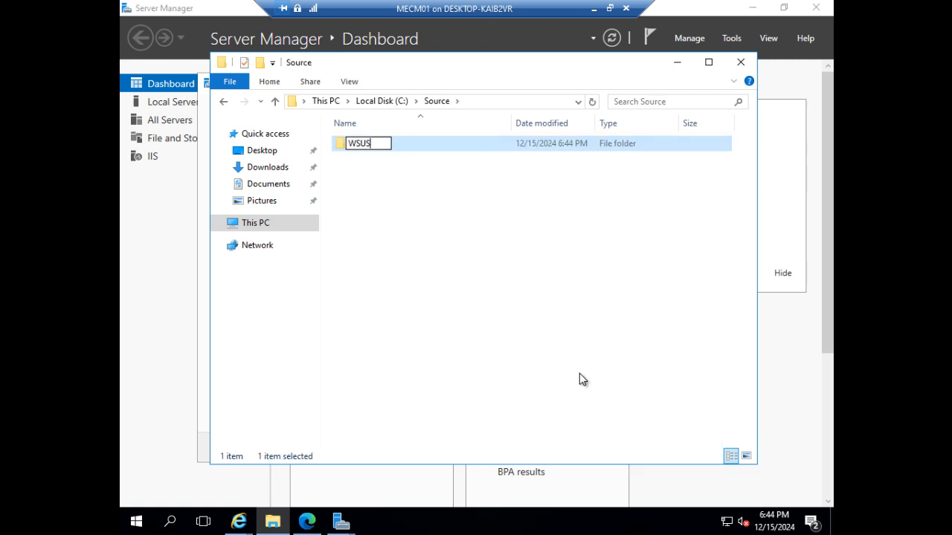
click(579, 378)
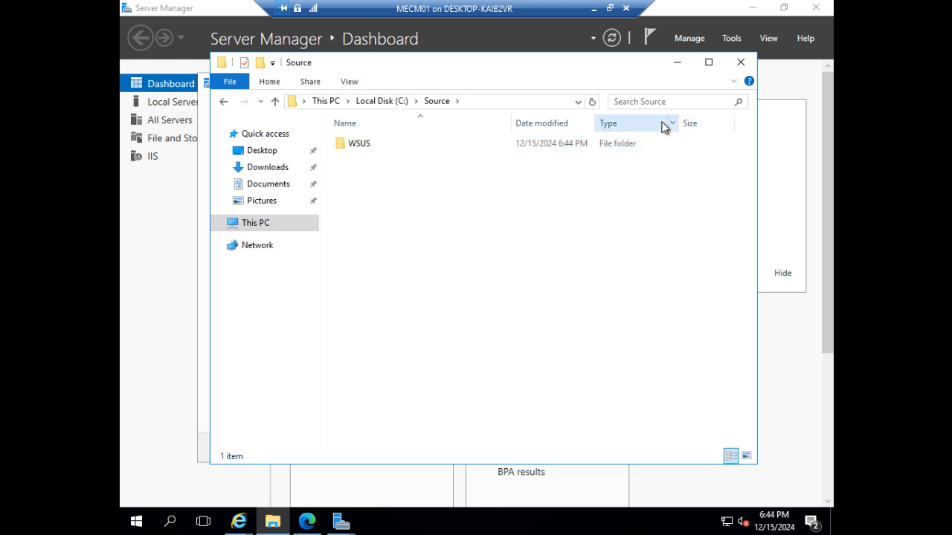
click(674, 64)
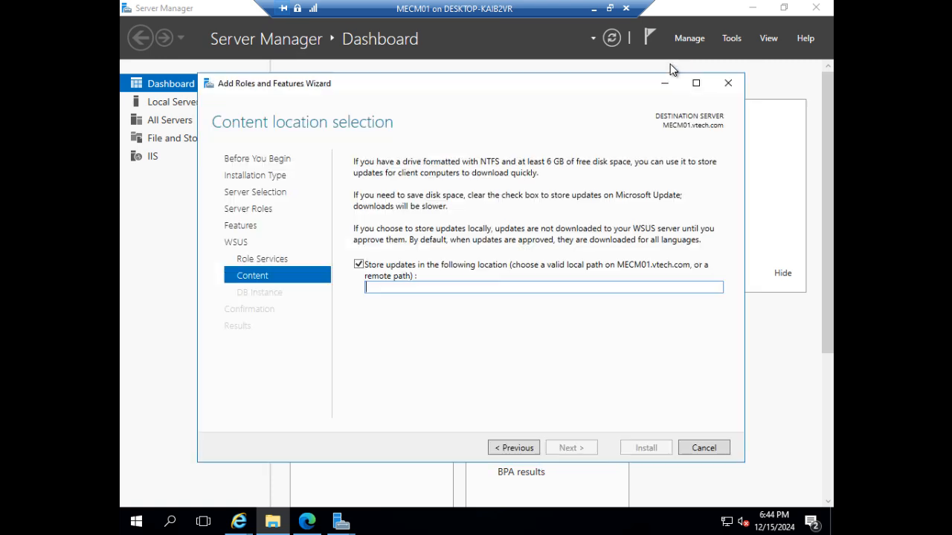
Set the WSUS content location to C:\Source\WSUS.
click(509, 289)
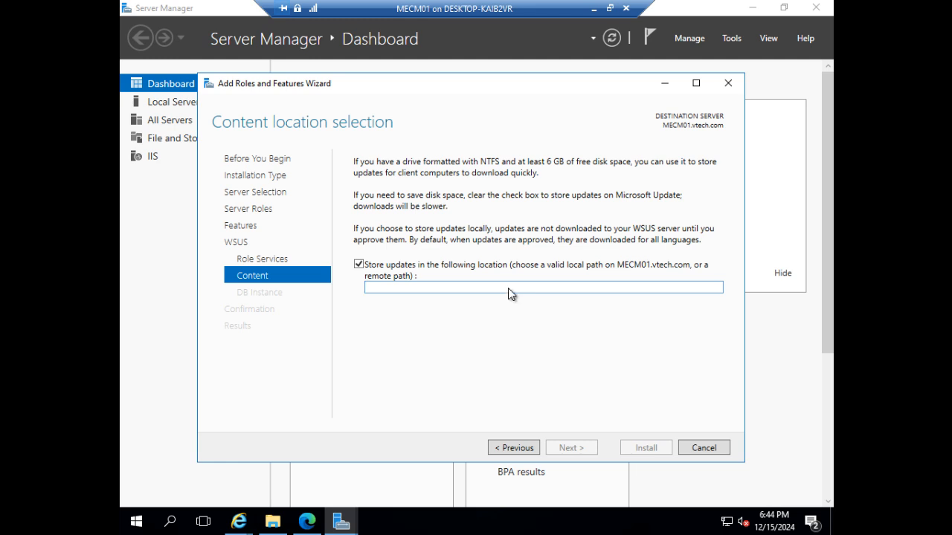
text(C:\Source)
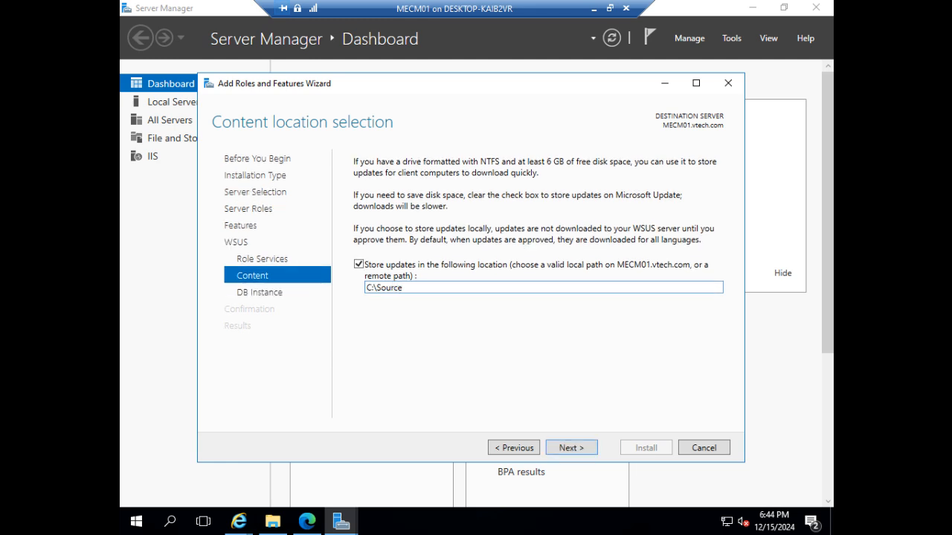
text(\WSUS)
click(573, 448)
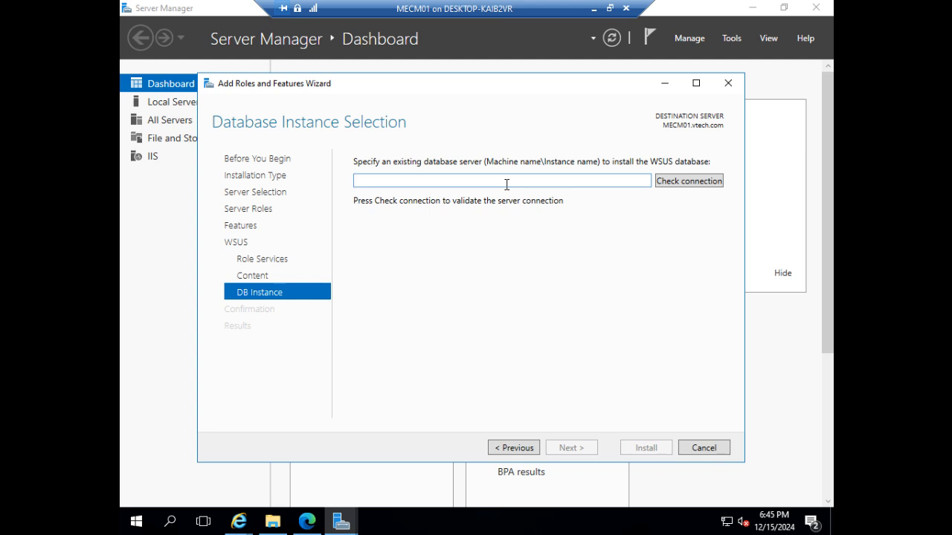
Enter SQL01.vtech.com as the database server, verify the connection, and continue to confirmation.
text(SQL01.vtech.com)
click(667, 183)
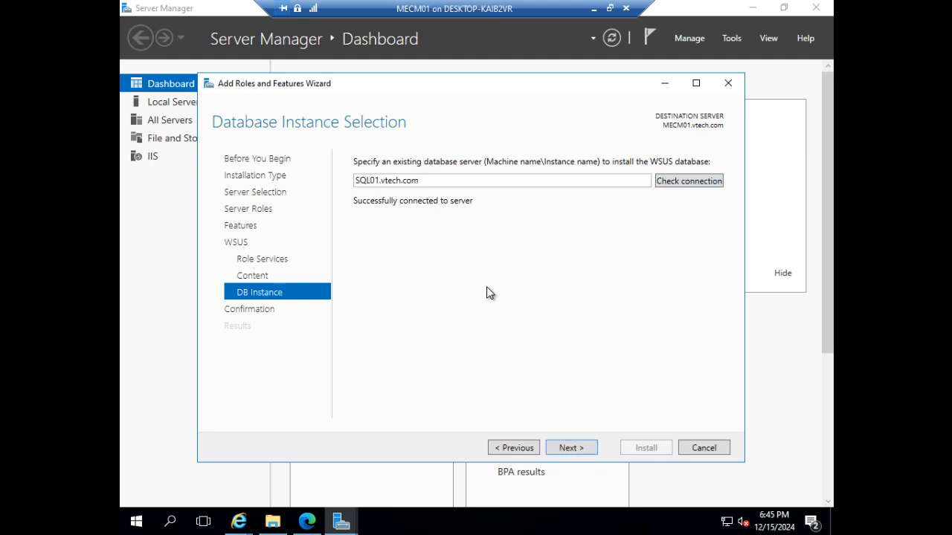
click(565, 447)
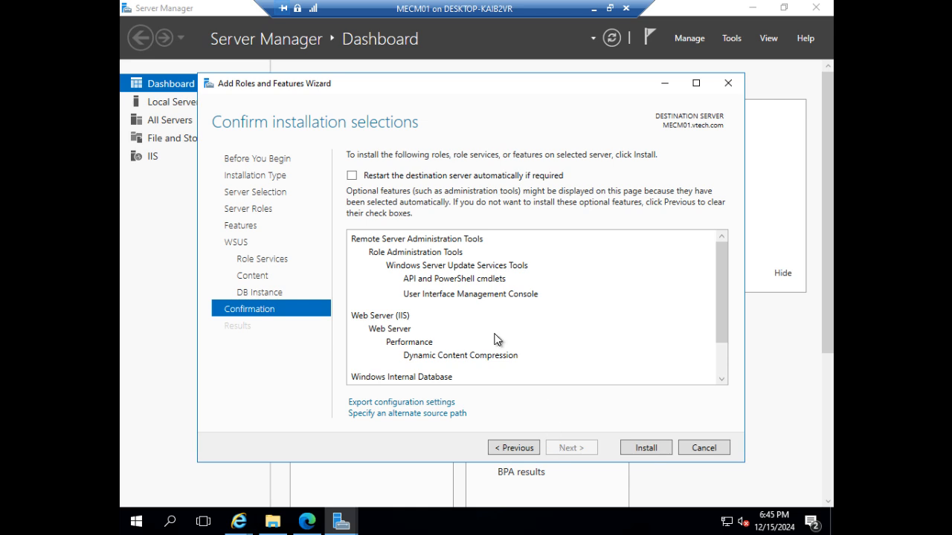
Allow automatic restart of MECM01 and install WSUS with its features.
click(395, 177)
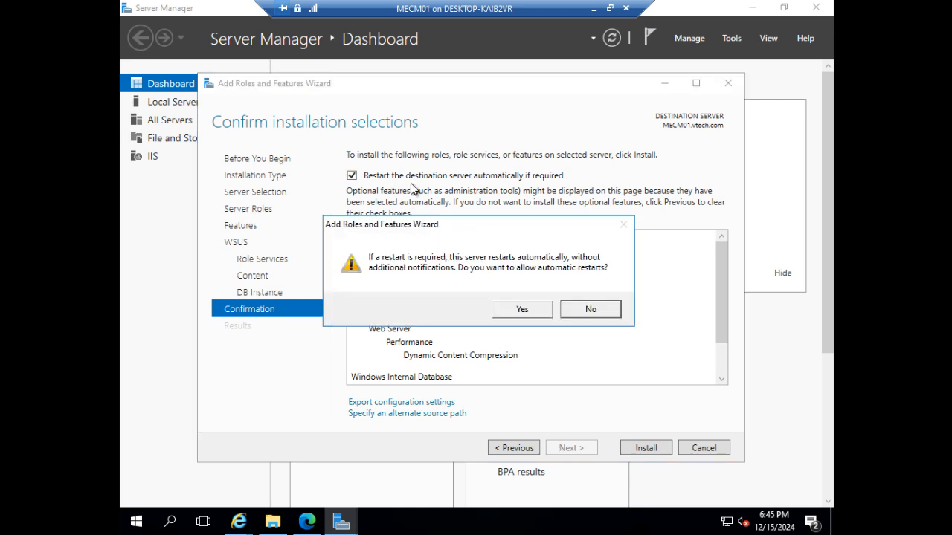
click(537, 309)
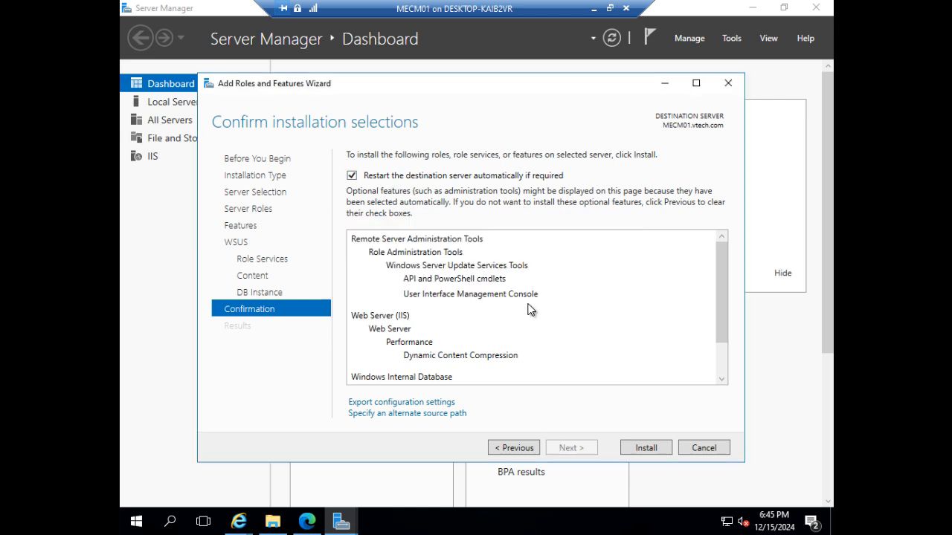
drag(723, 342, 722, 381)
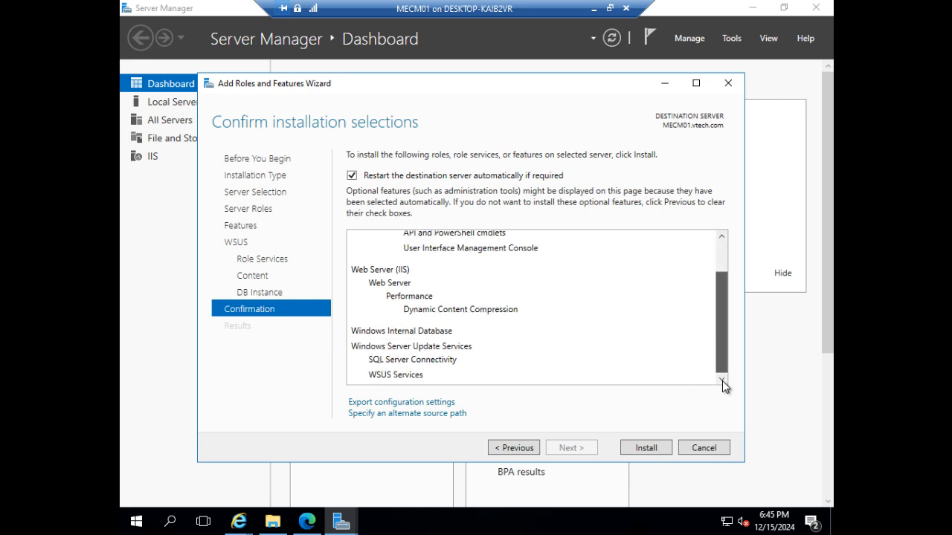
click(647, 450)
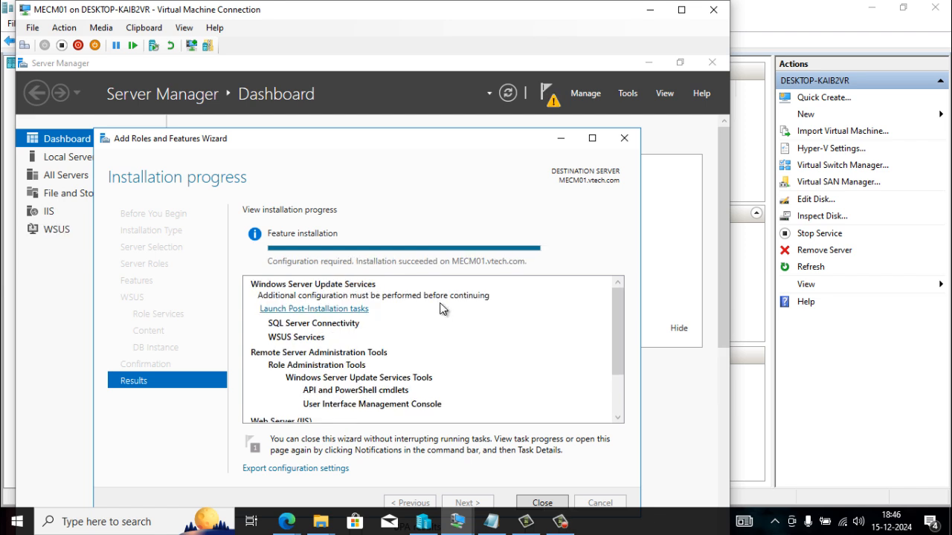
Close the finished wizard and launch the WSUS post-installation tasks from Notifications.
click(543, 503)
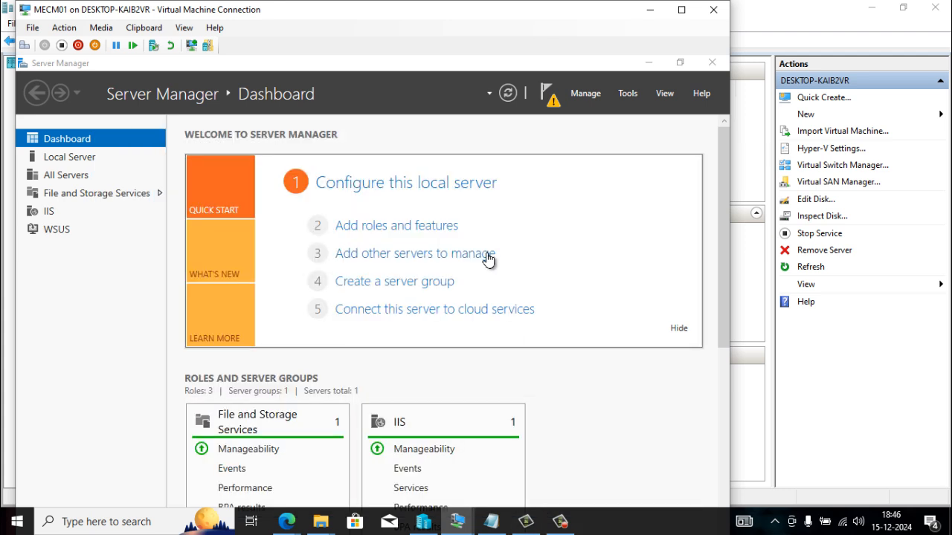
click(553, 102)
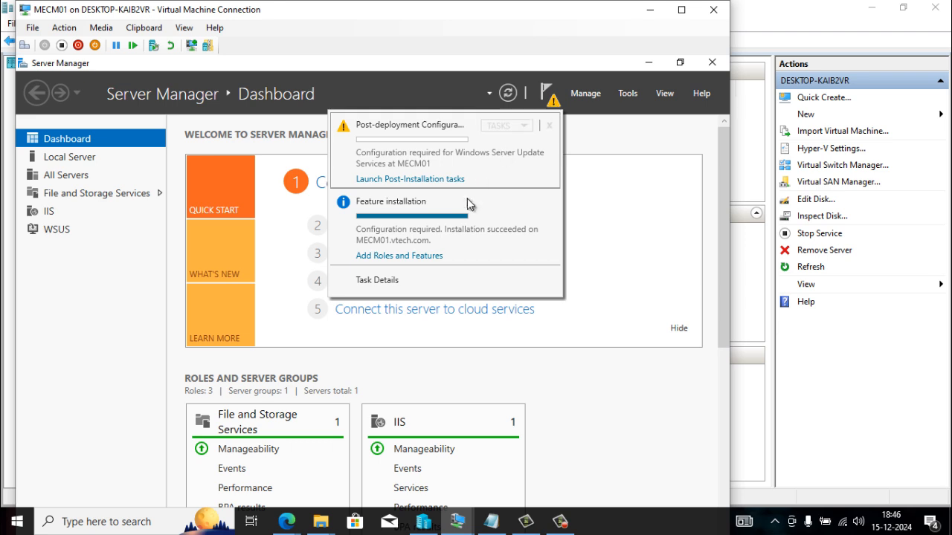
click(387, 186)
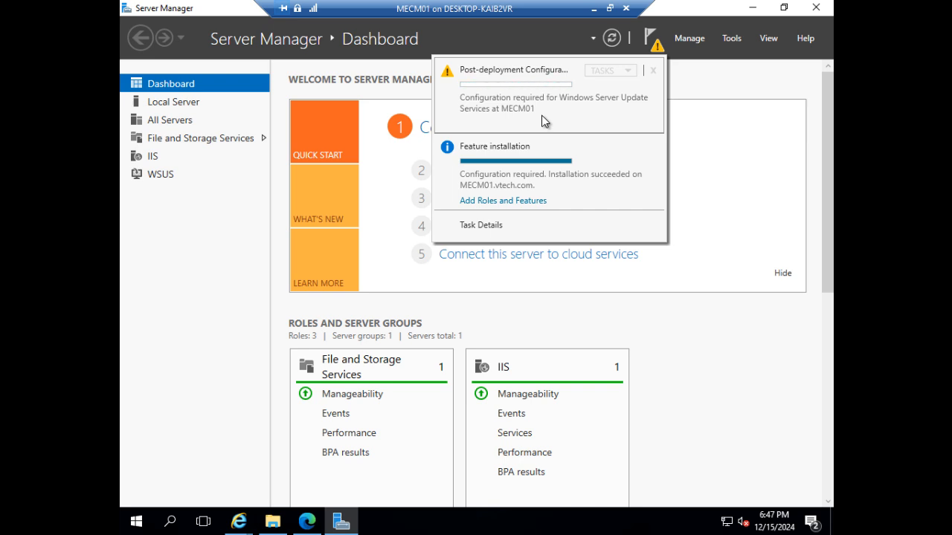
click(595, 15)
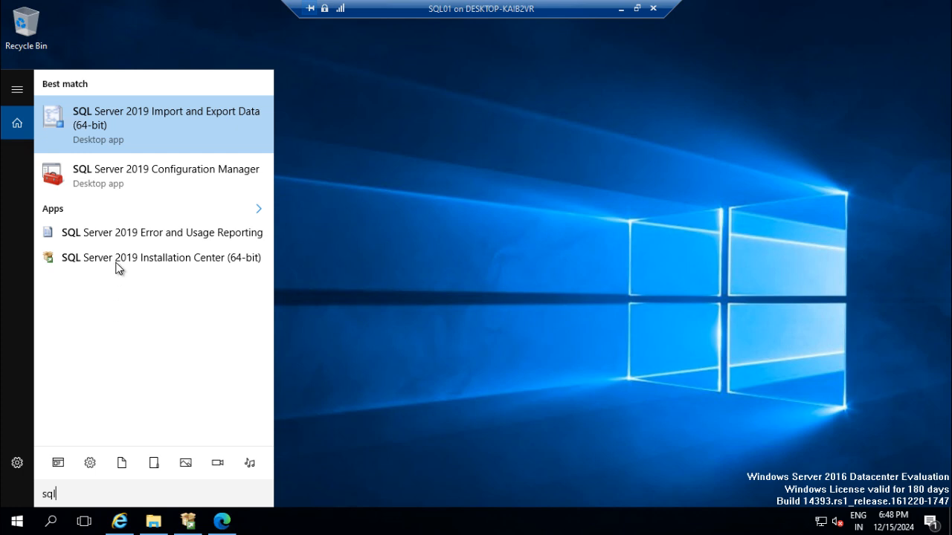
Open SQL Server 2019 Configuration Manager on SQL01 as administrator, then exit the full-screen session.
click(113, 182)
click(408, 346)
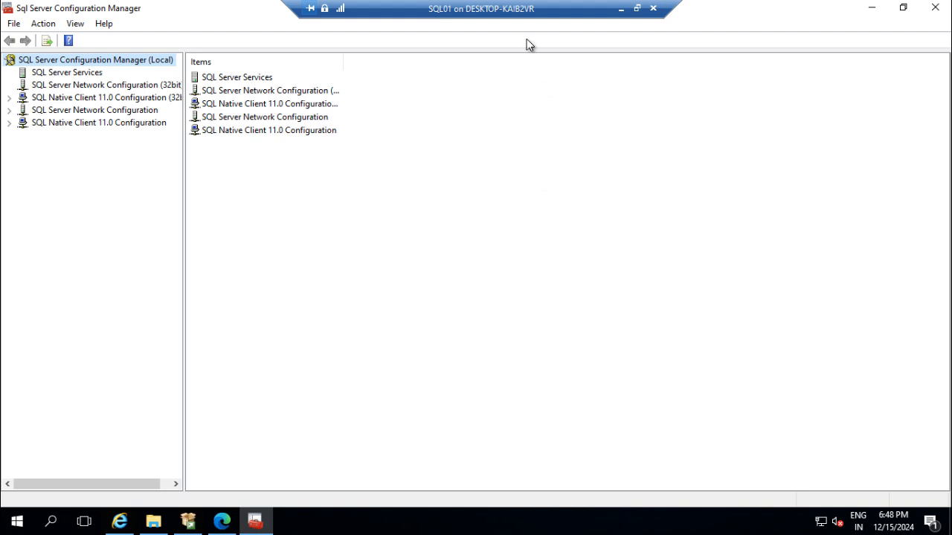
drag(544, 7, 575, 6)
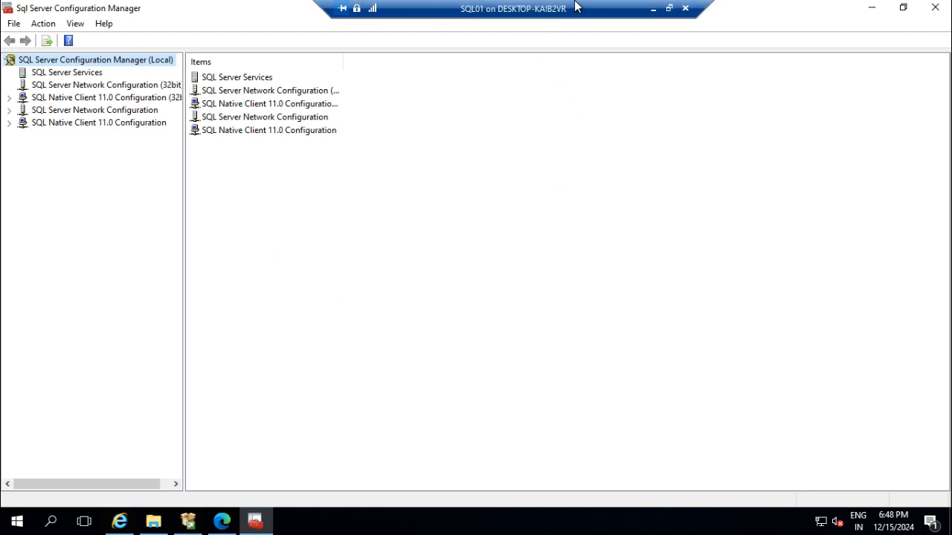
click(653, 8)
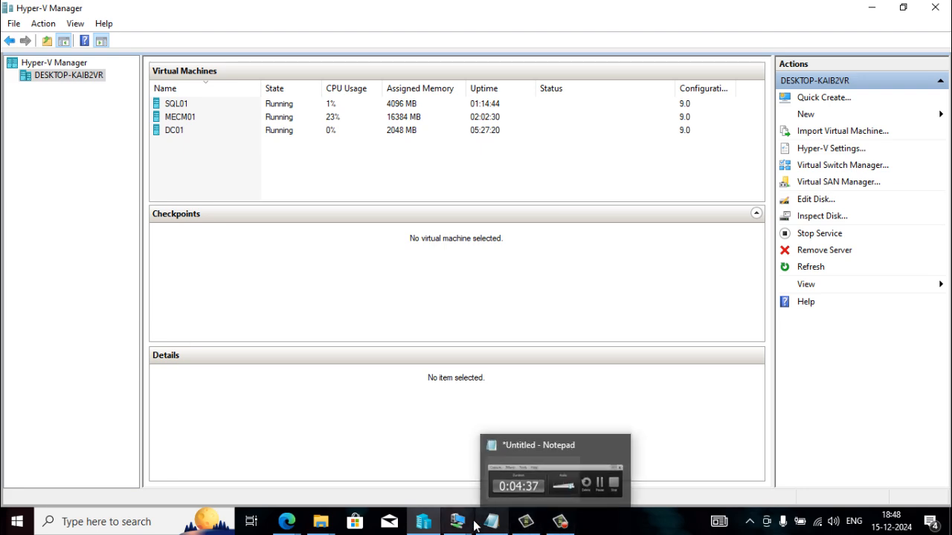
Switch to the SQL01 connection window, take it out of full screen, and open File > Settings.
mouse_move(456, 522)
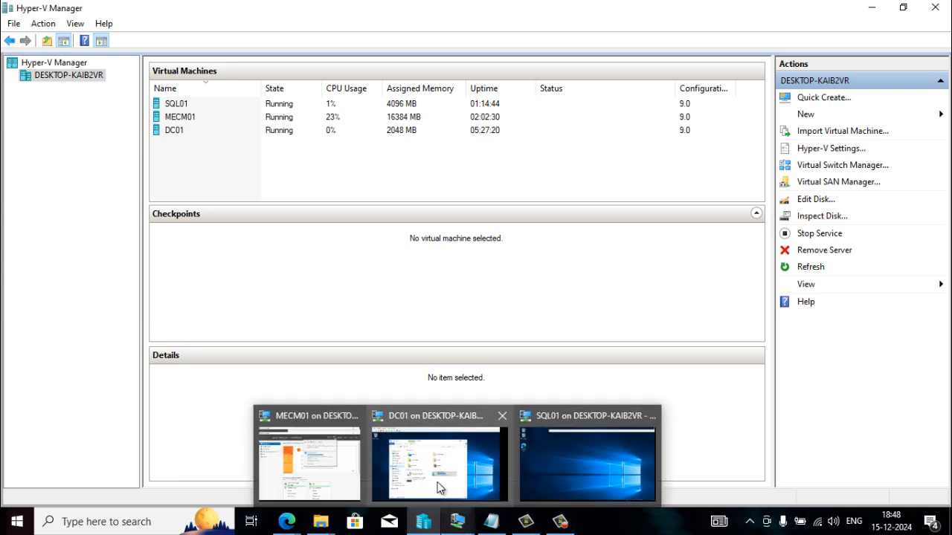
click(309, 471)
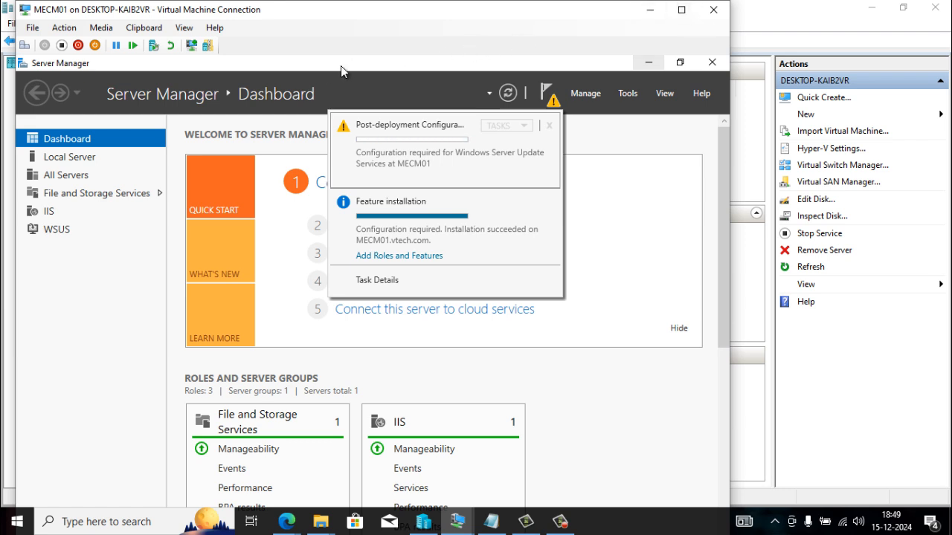
mouse_move(526, 521)
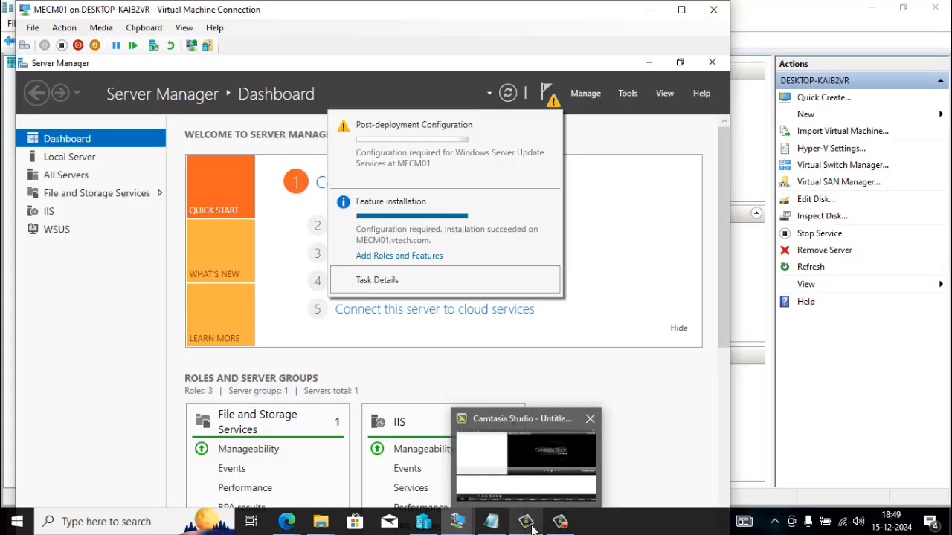
mouse_move(458, 521)
click(555, 414)
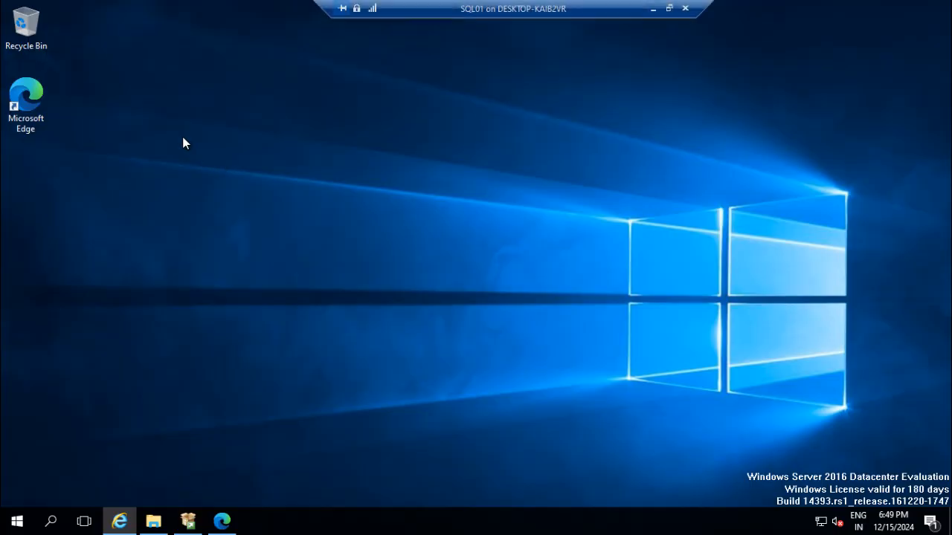
double_click(406, 3)
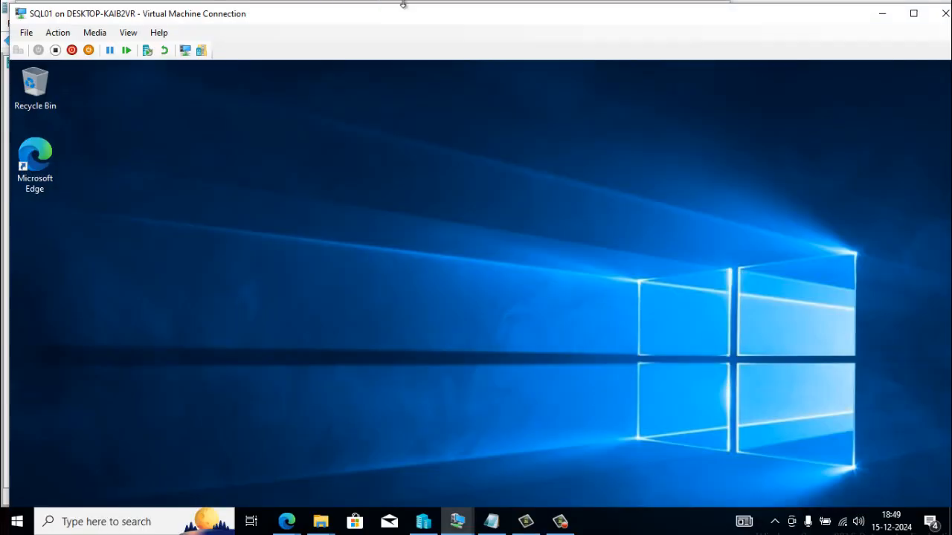
click(55, 34)
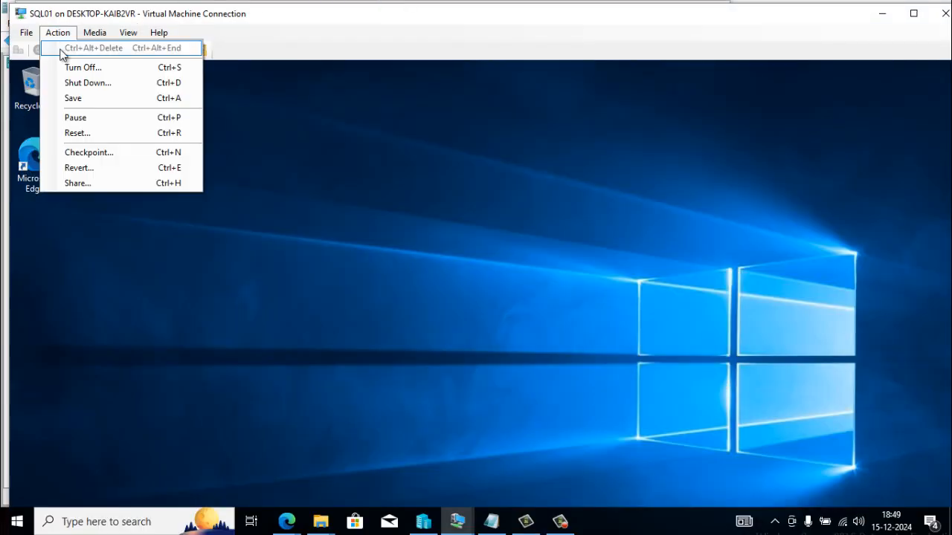
click(26, 34)
click(41, 48)
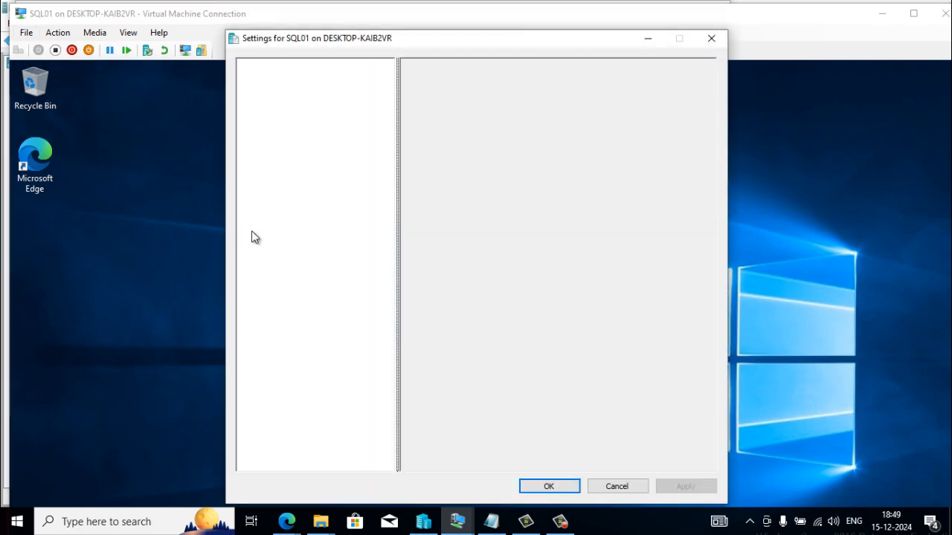
Load D:\SCCM LAB ISO\SSMS-Setup-ENU.iso as the DVD drive image file and apply the settings.
click(353, 233)
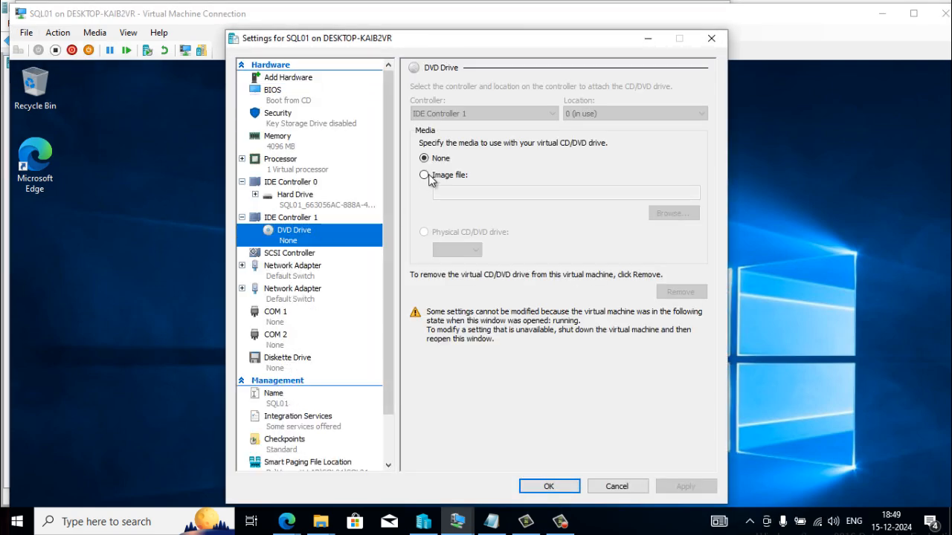
click(431, 176)
click(658, 214)
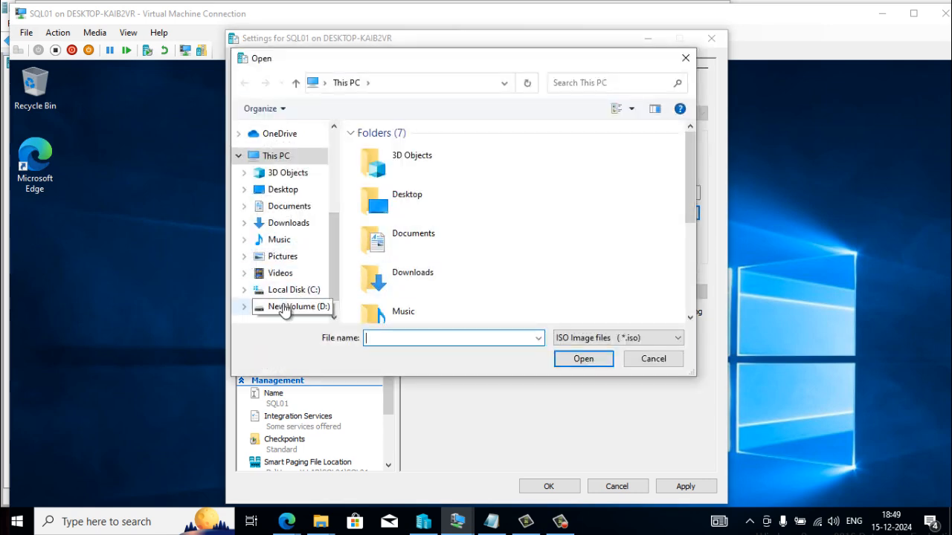
click(281, 307)
double_click(397, 194)
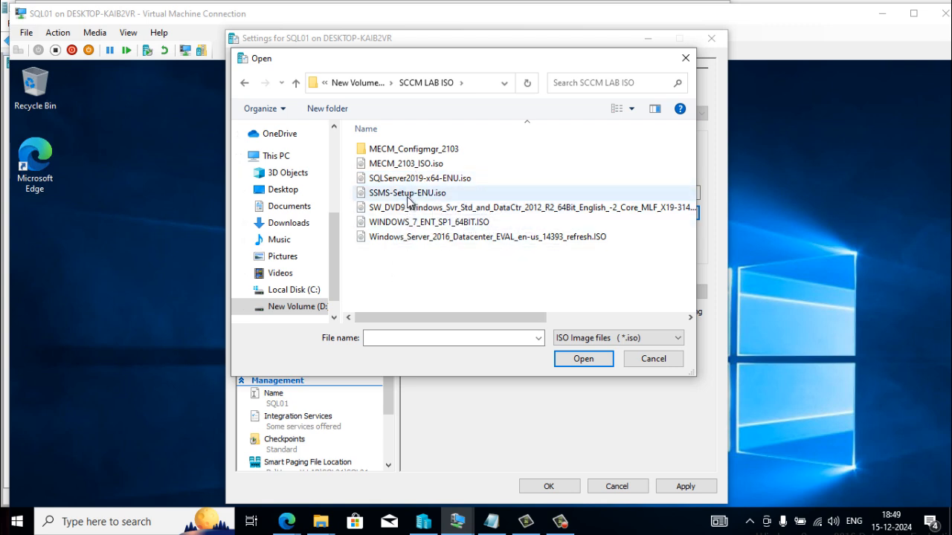
click(413, 195)
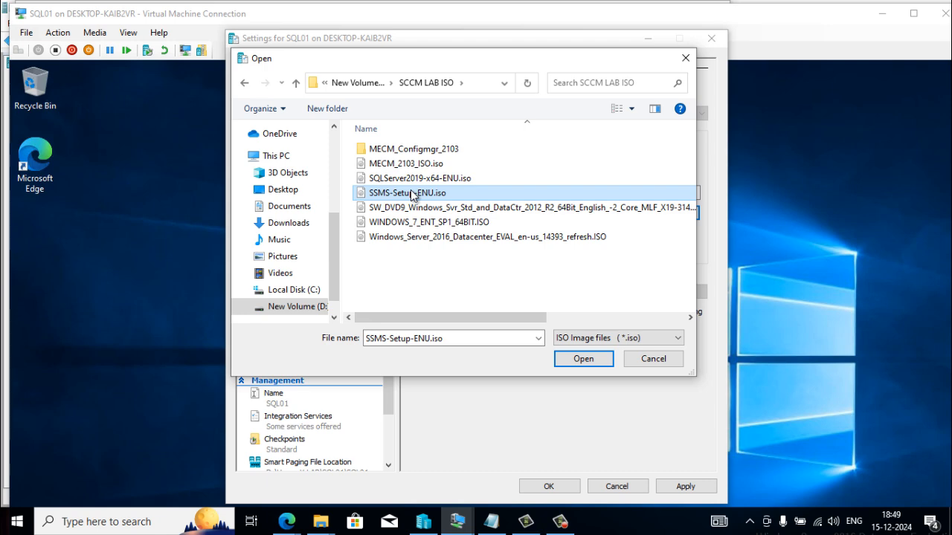
click(579, 360)
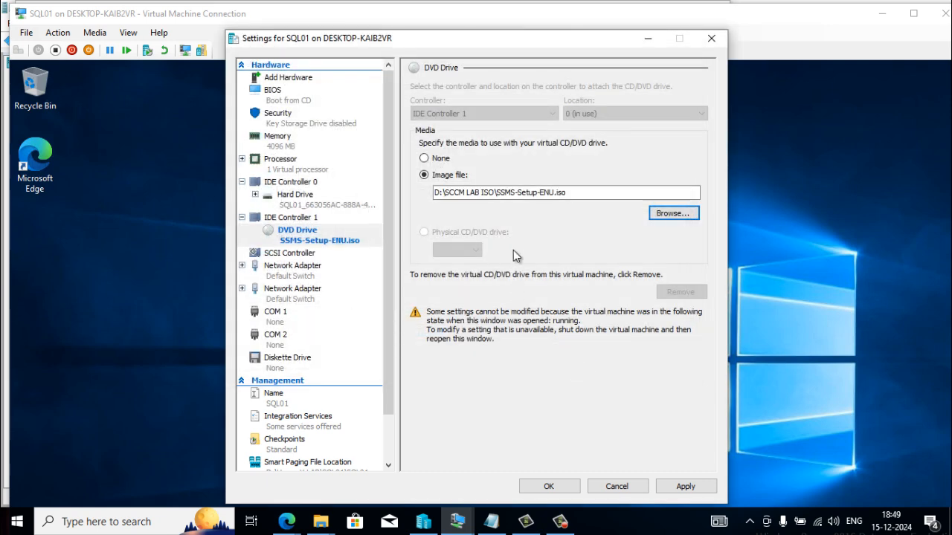
click(683, 484)
click(549, 486)
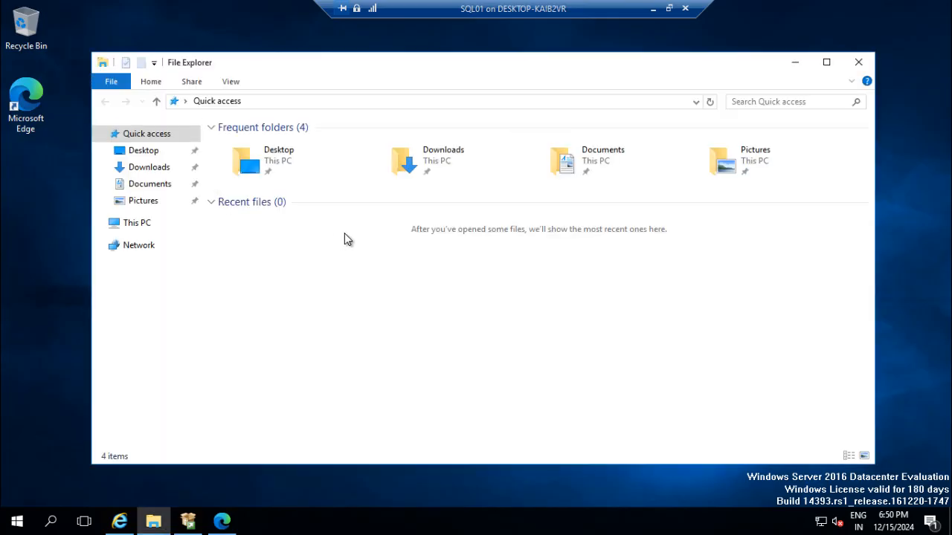
Run SSMS setup from the mounted DVD and install Management Studio 18.11.1 until restart is requested.
click(173, 226)
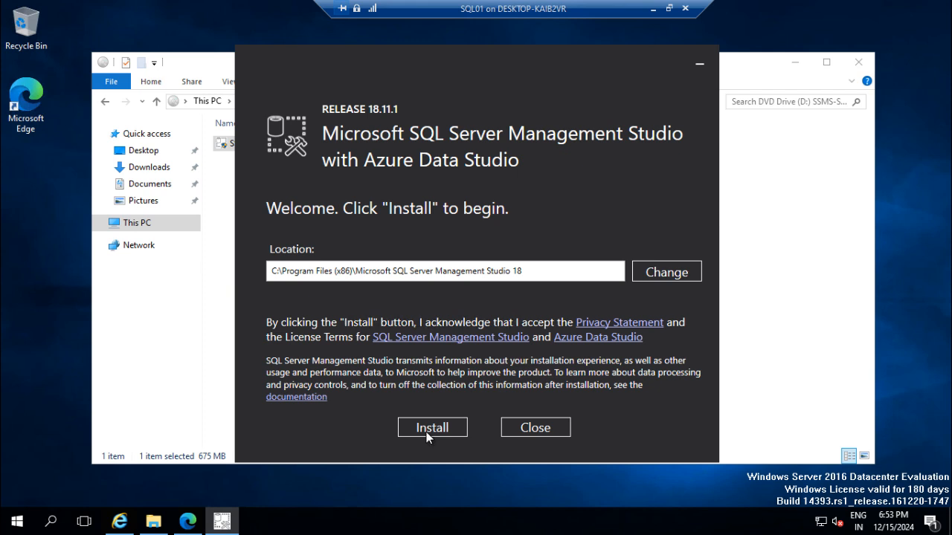
click(426, 428)
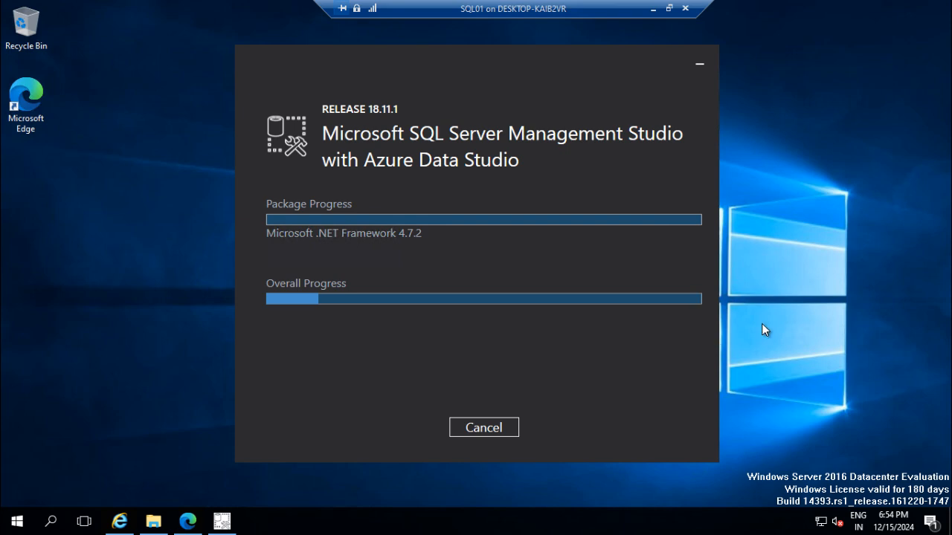
click(669, 8)
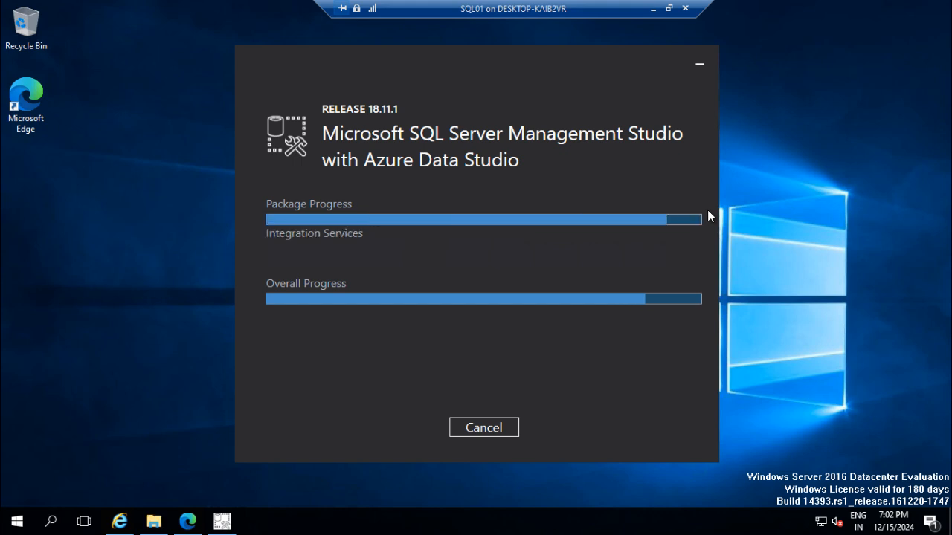
right_click(756, 233)
click(788, 272)
right_click(794, 208)
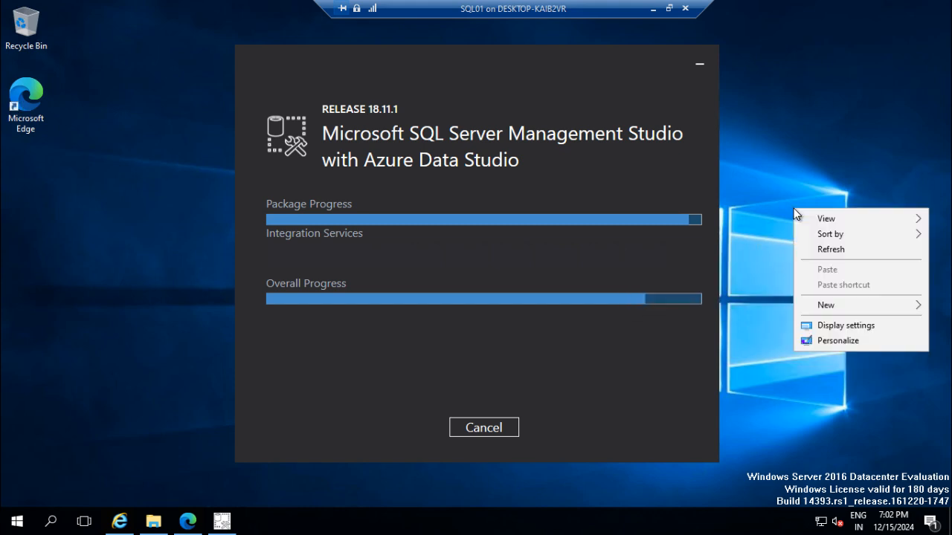
click(810, 241)
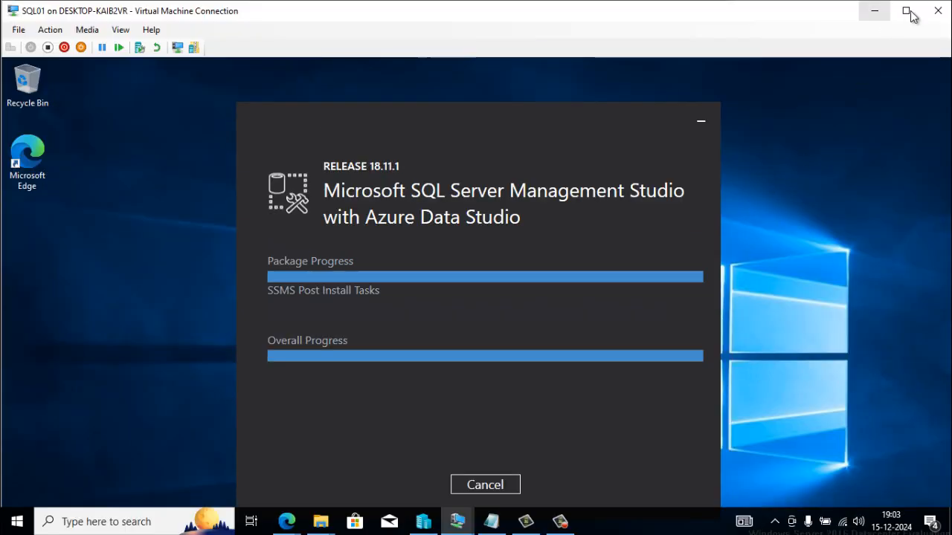
click(907, 11)
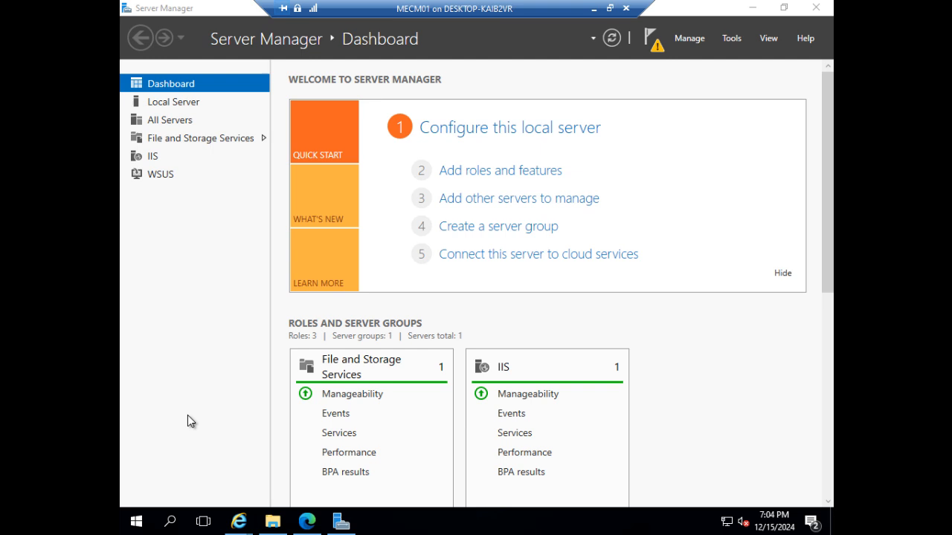
Launch Windows Server Update Services from Start search and run its post-installation task.
key(super)
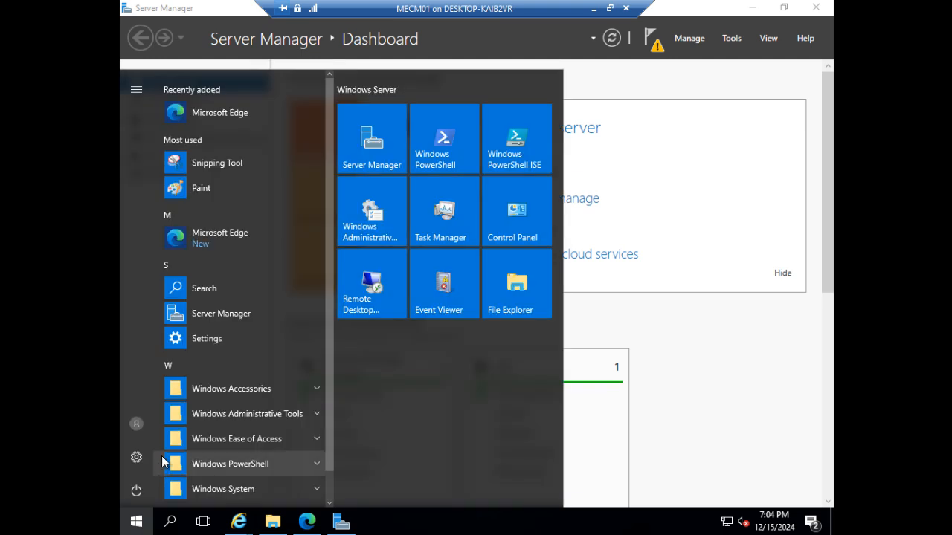
text(w)
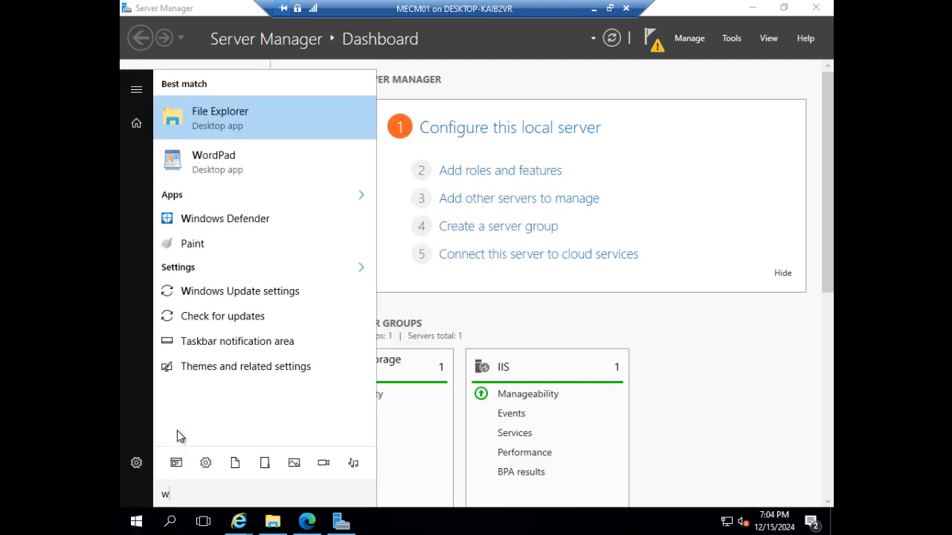
text(sus)
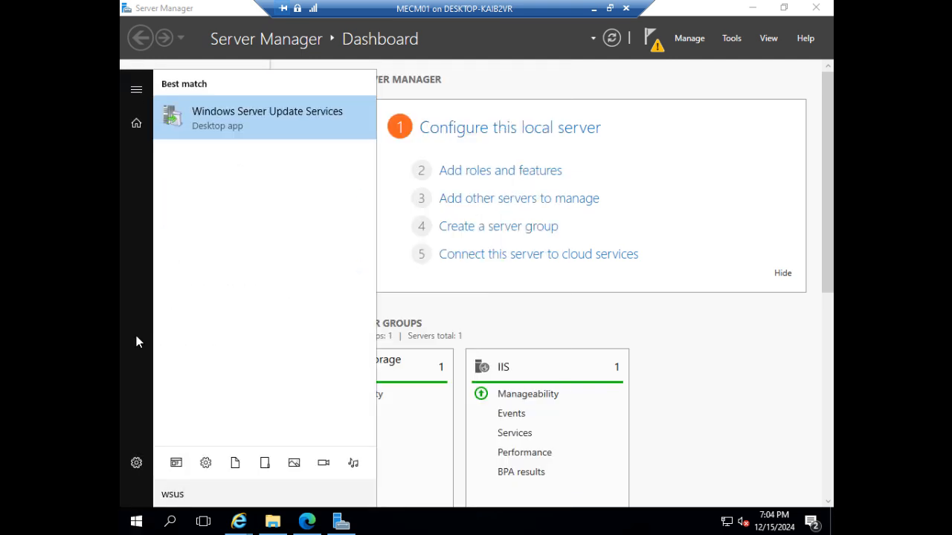
click(250, 112)
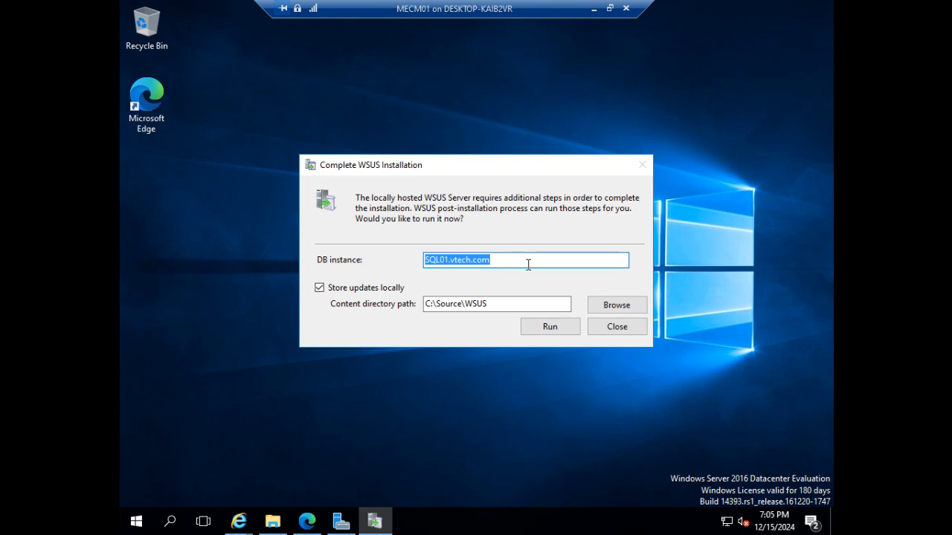
click(551, 328)
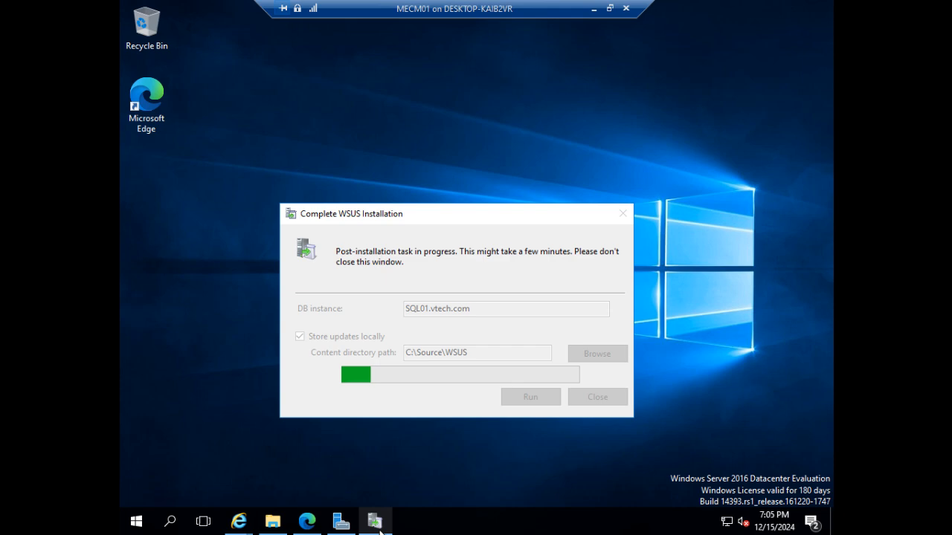
Dismiss Server Manager's notifications, close Server Manager, then close the finished WSUS installation dialog.
click(341, 521)
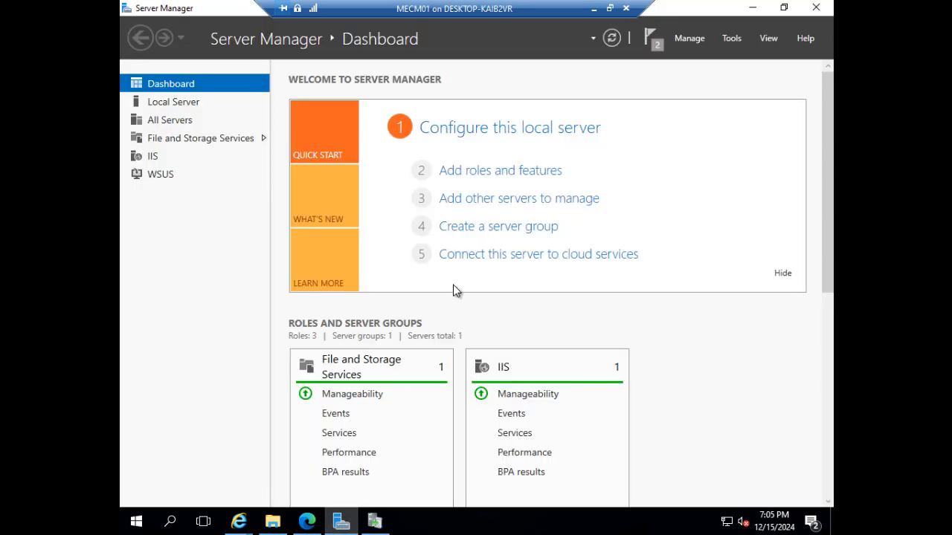
click(655, 47)
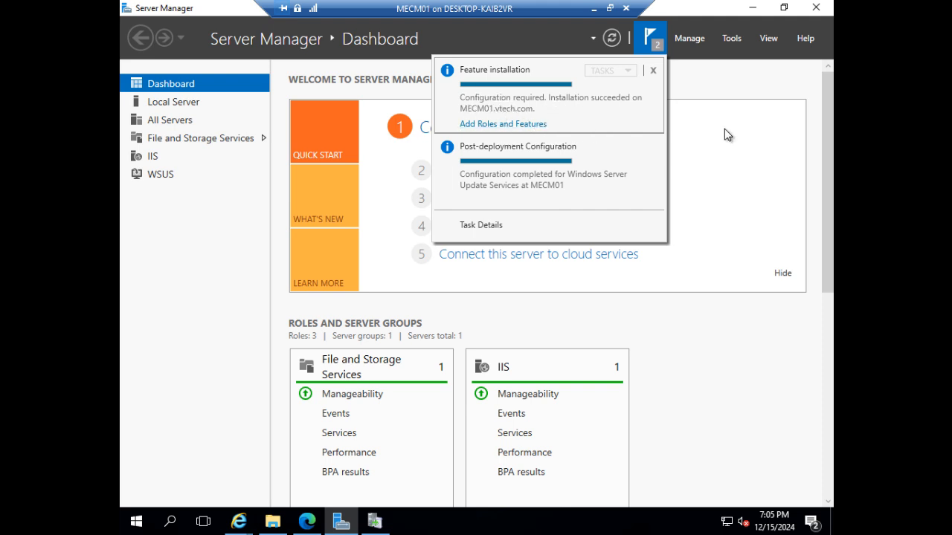
click(698, 89)
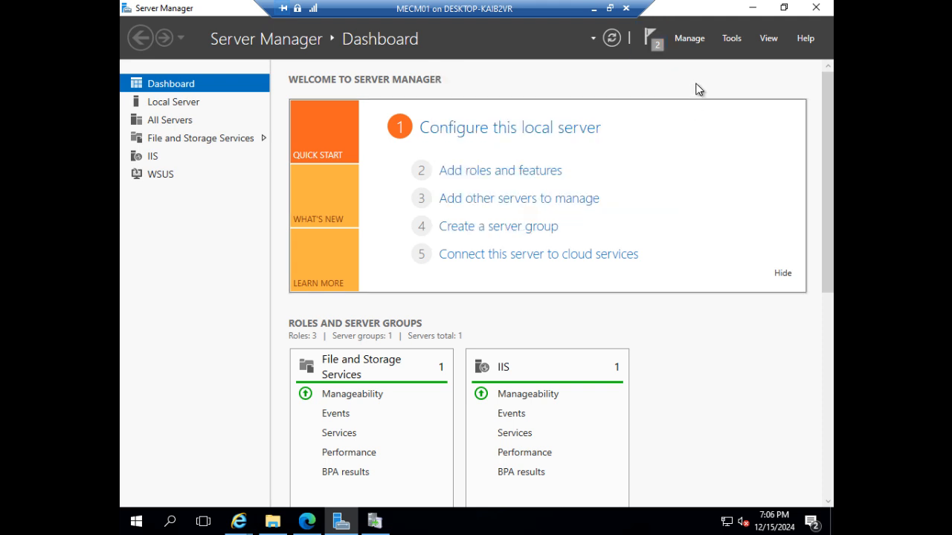
click(824, 11)
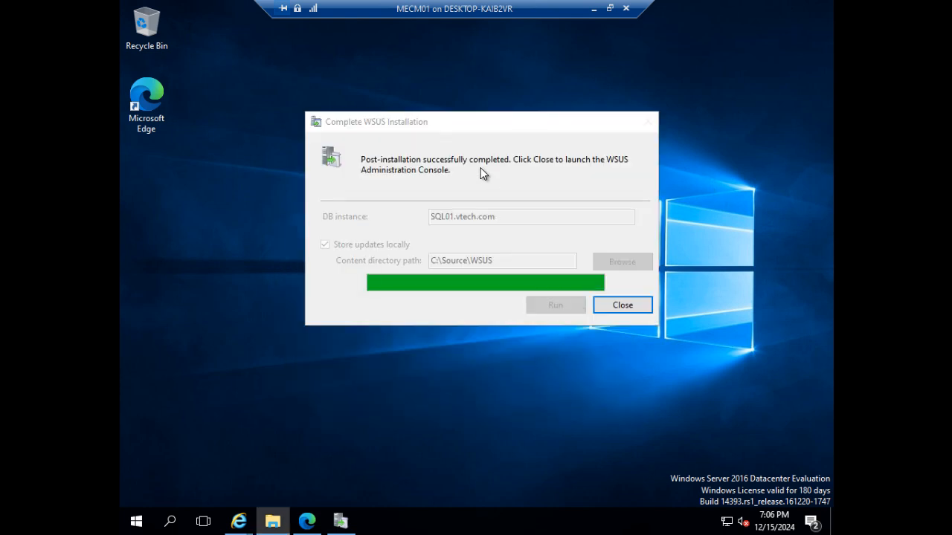
click(462, 134)
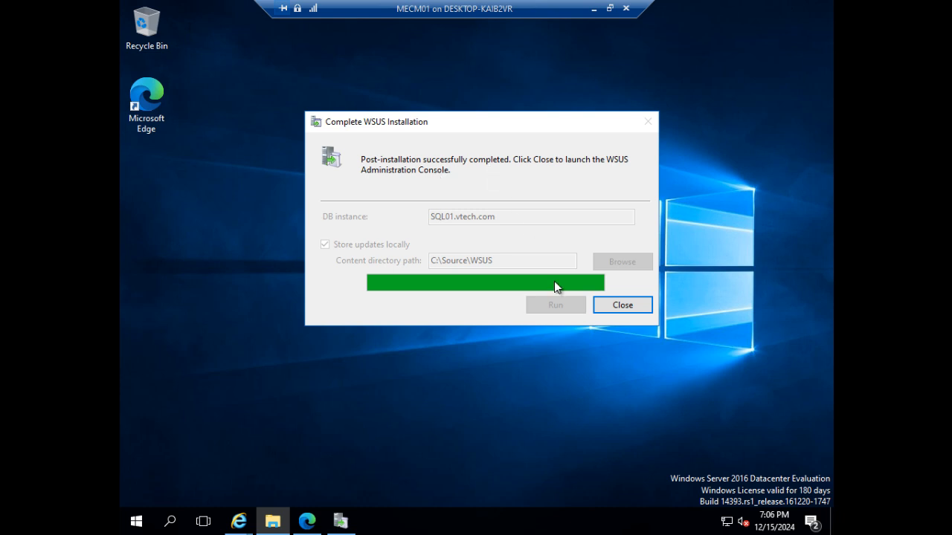
click(601, 305)
right_click(440, 274)
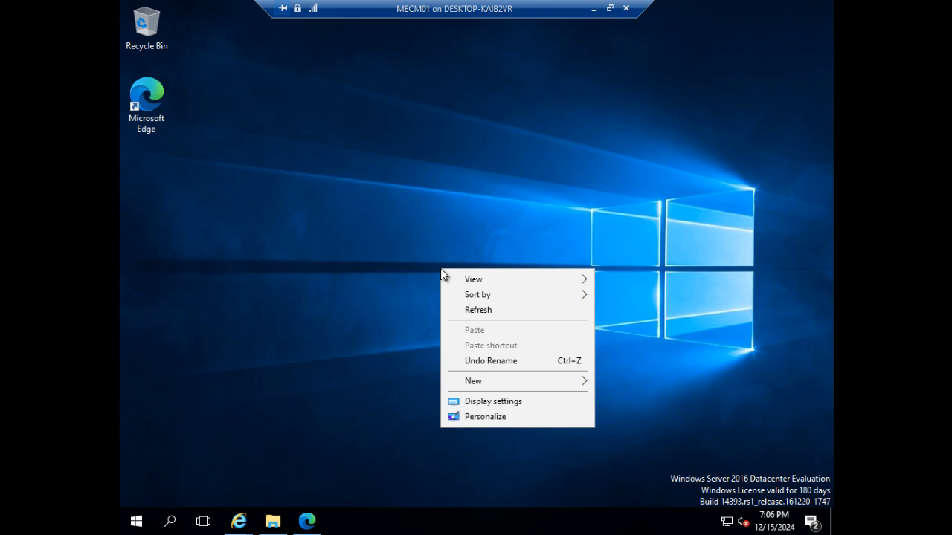
Cancel the WSUS Configuration Wizard, expand the MECM01 node in Update Services, then close the console.
click(491, 311)
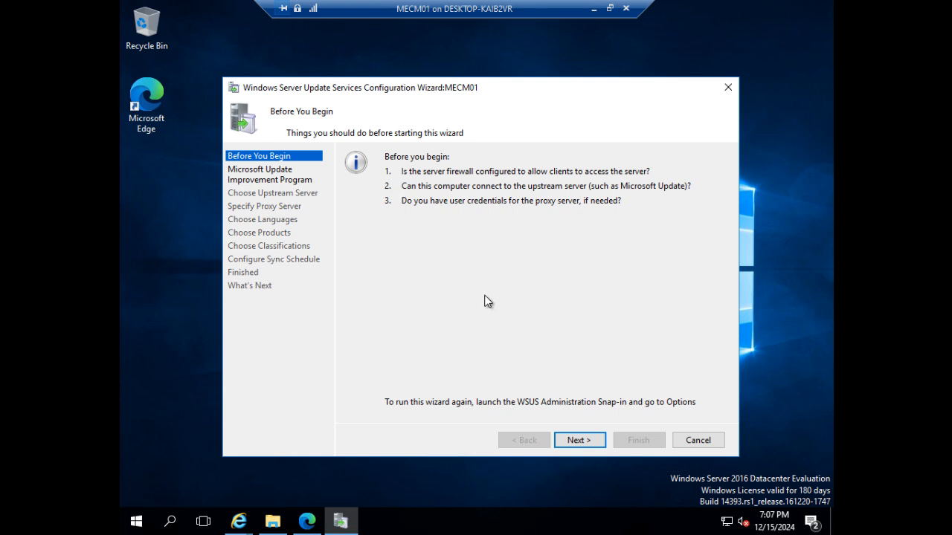
click(700, 441)
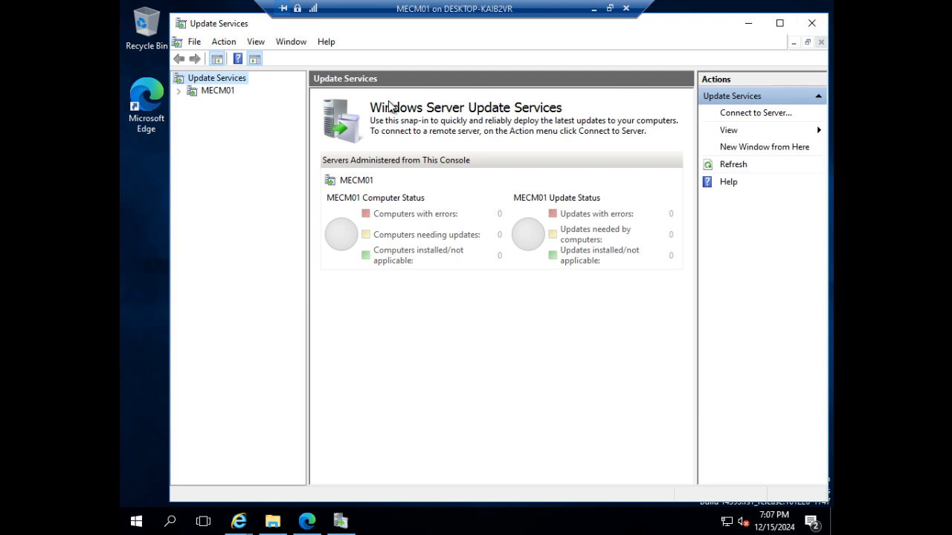
click(178, 91)
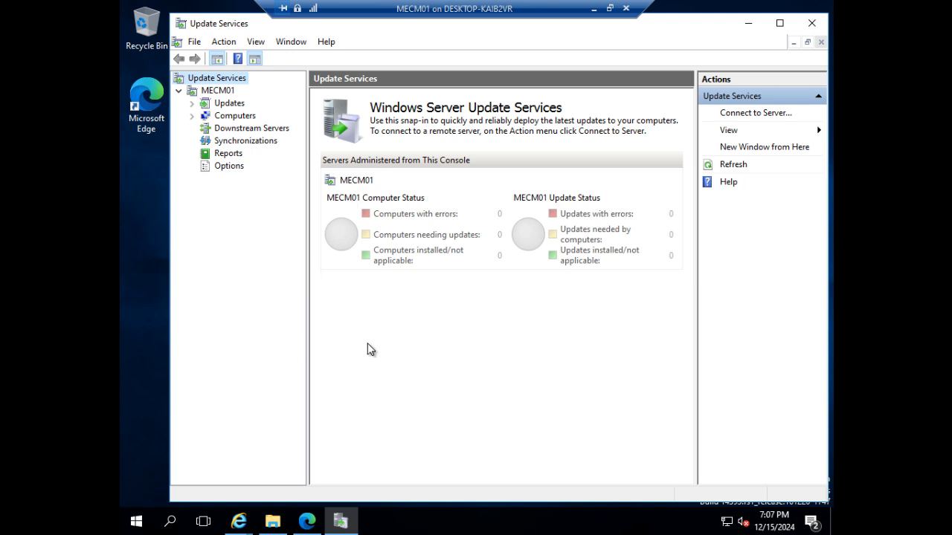
click(810, 33)
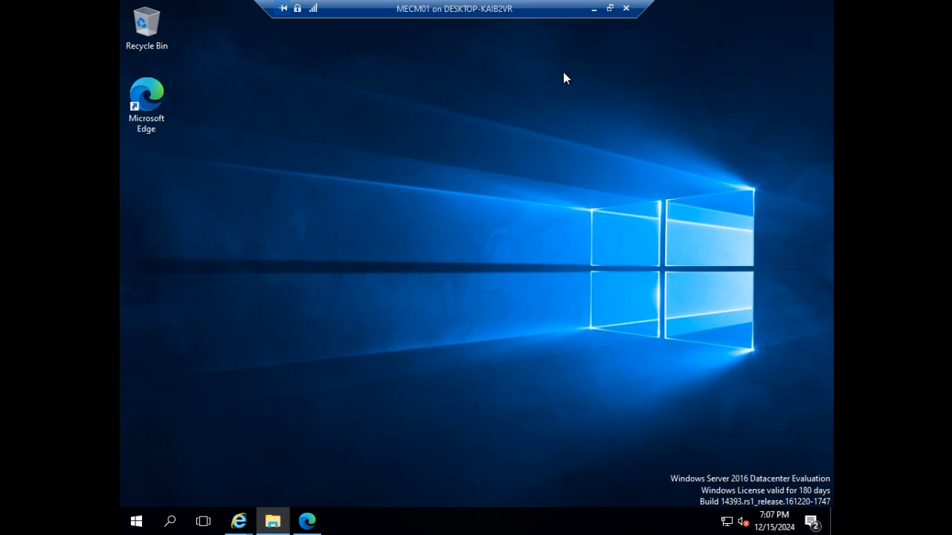
Switch to the SQL01 virtual machine and restart it to complete the SSMS setup.
click(593, 8)
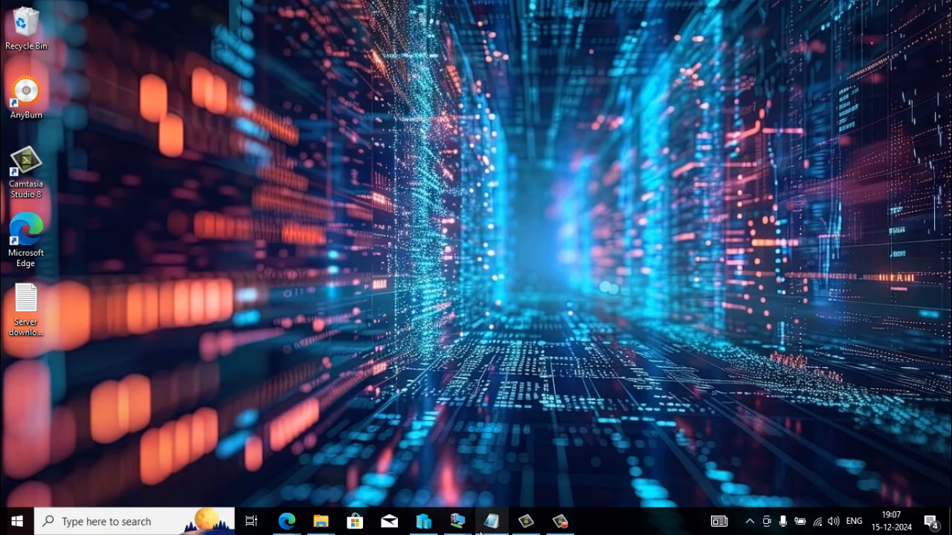
mouse_move(482, 524)
click(409, 458)
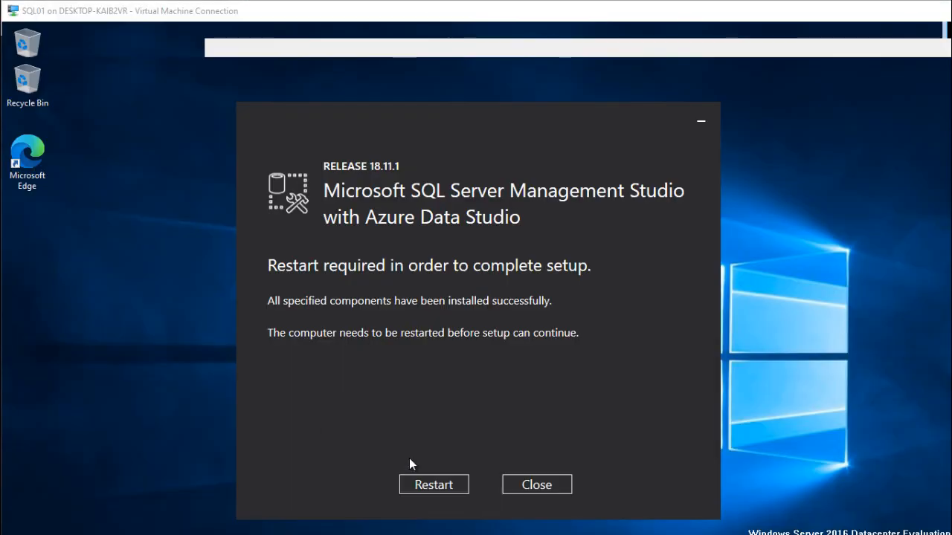
click(437, 428)
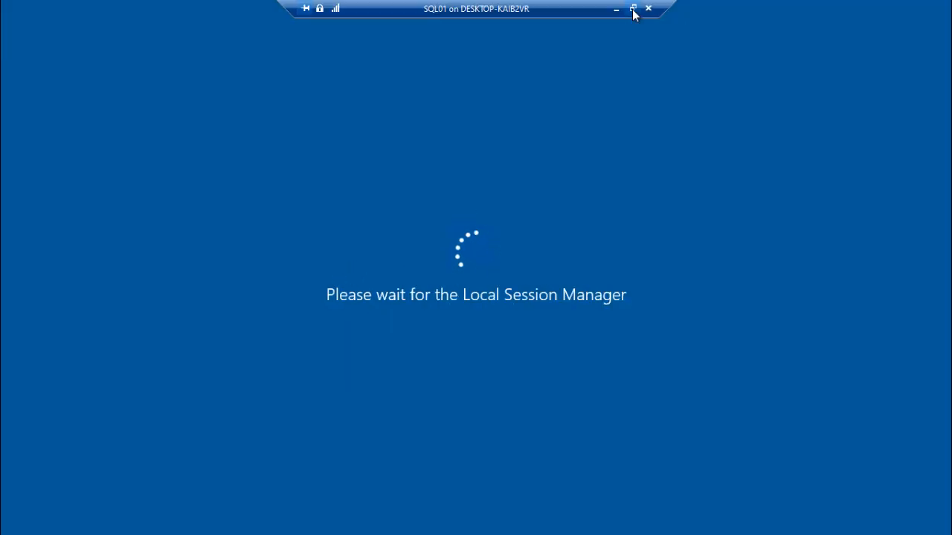
Sign back in to SQL01 with the account password and launch SQL Server Management Studio 18.
text(••••••••••)
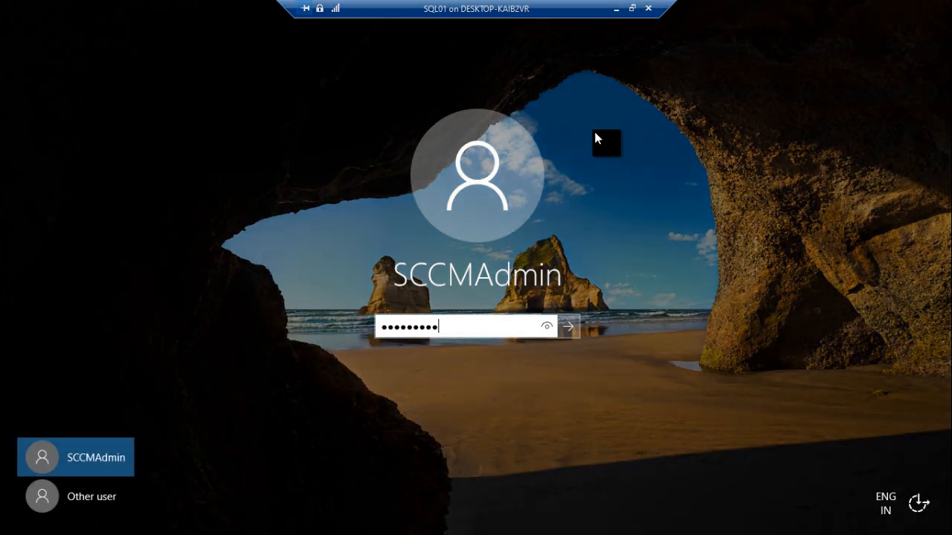
key(Return)
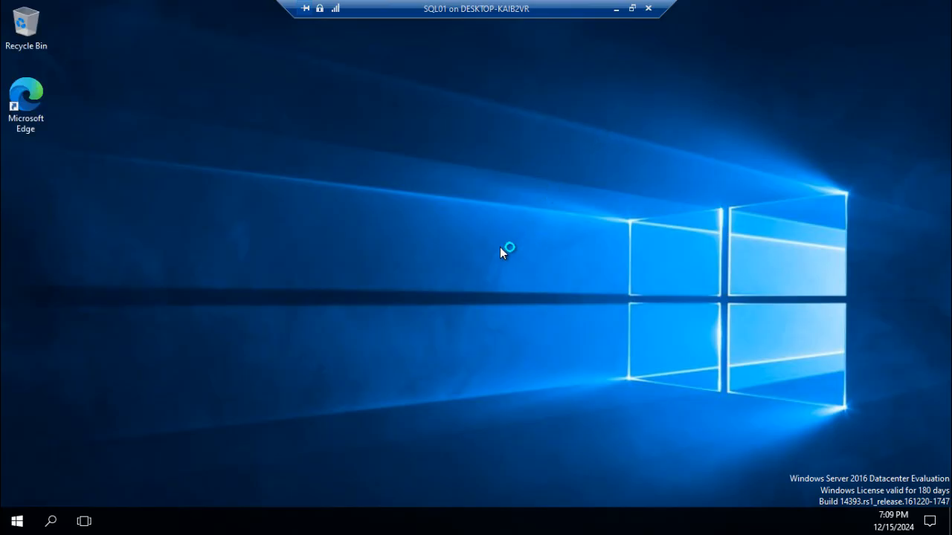
key(super)
text(s)
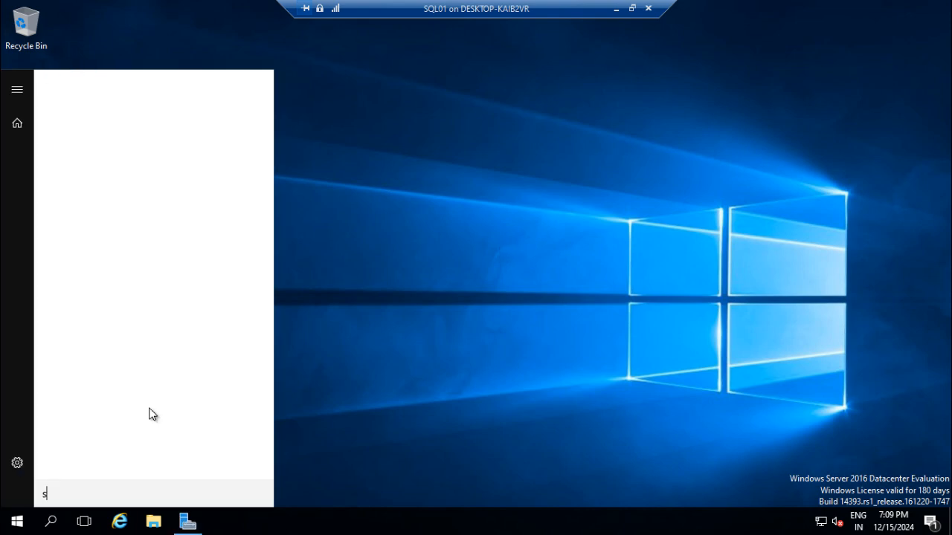
text(sms)
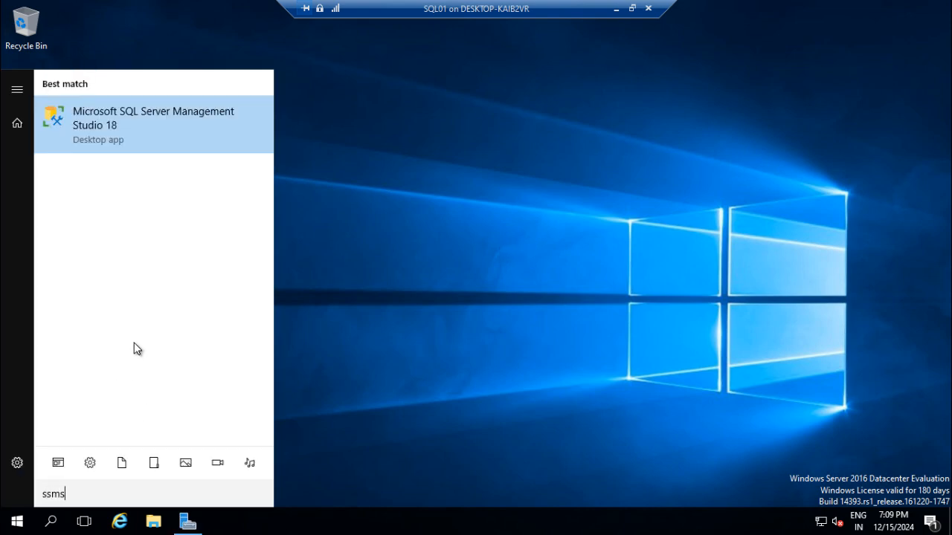
click(116, 128)
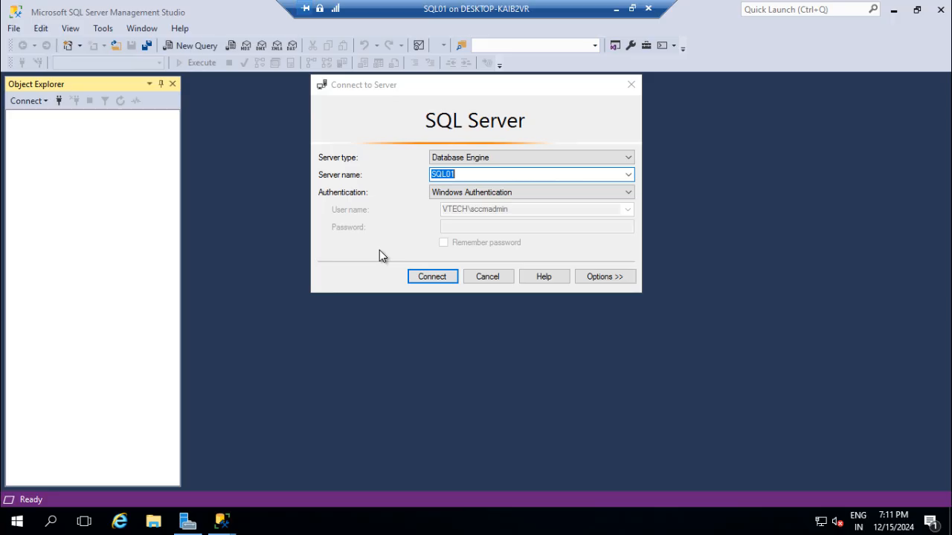
Connect to SQL01 with Windows Authentication and expand Databases to find SUSDB.
click(418, 278)
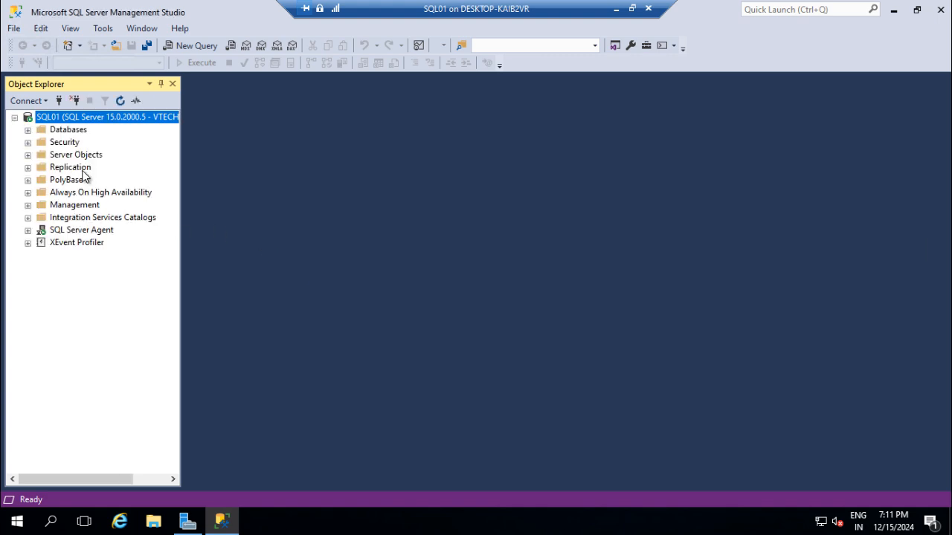
double_click(72, 133)
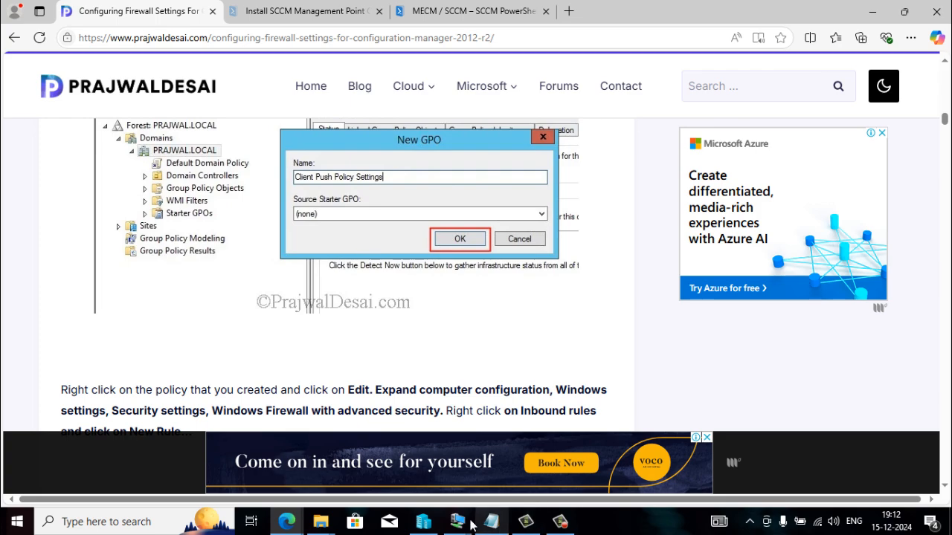
Connect to the DC01 virtual machine from Hyper-V Manager, go full screen, and sign in.
mouse_move(457, 520)
mouse_move(379, 431)
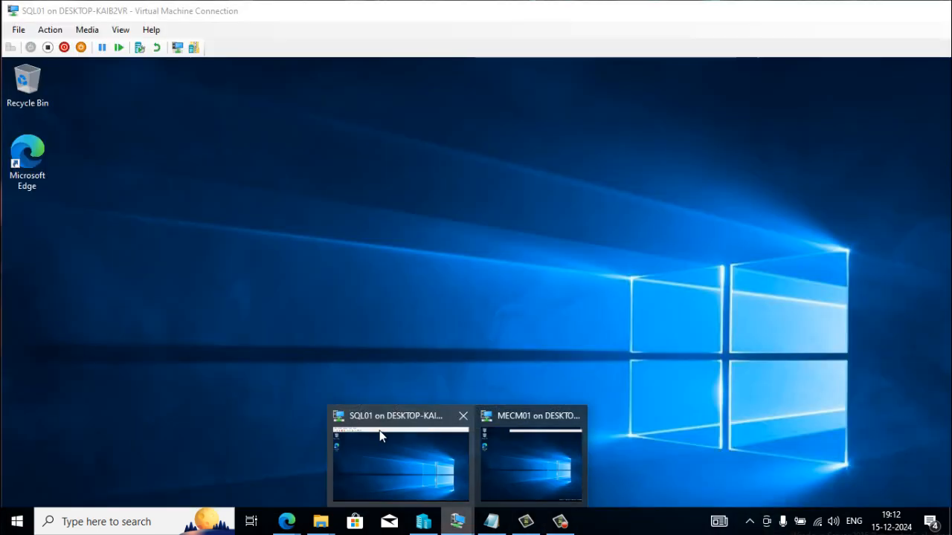
click(424, 521)
double_click(239, 130)
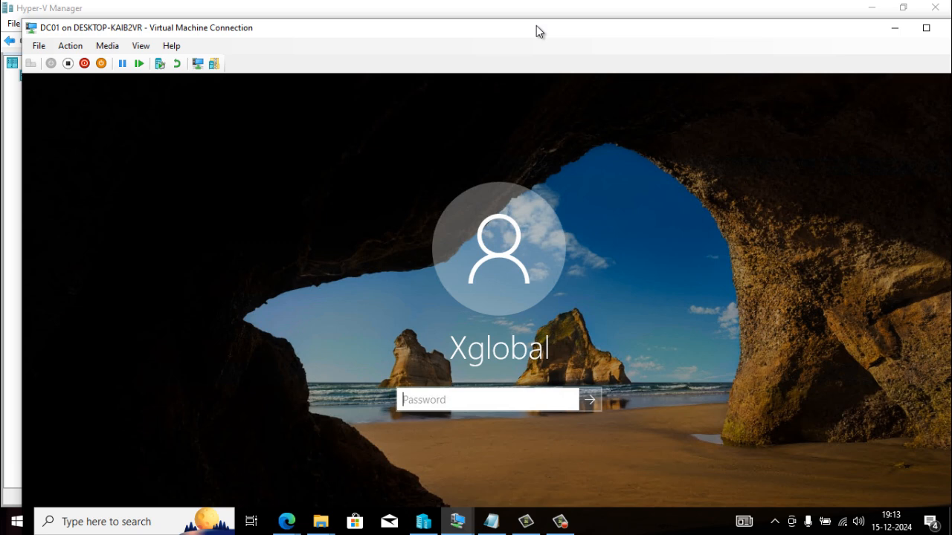
double_click(536, 27)
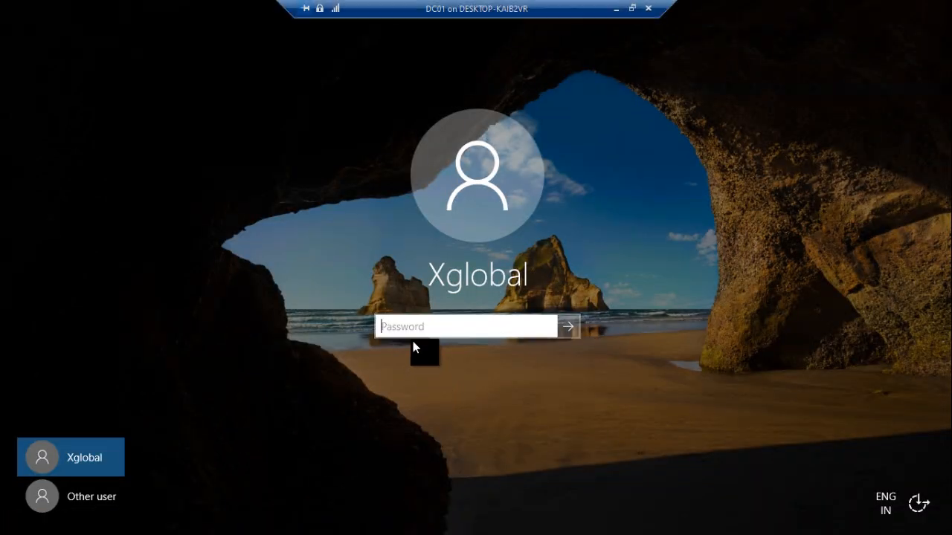
text(P@••••••)
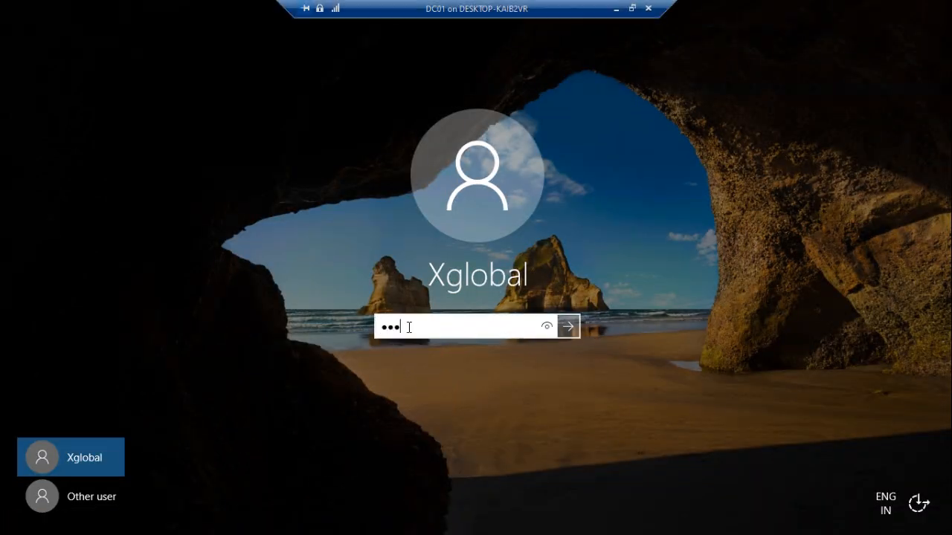
key(Return)
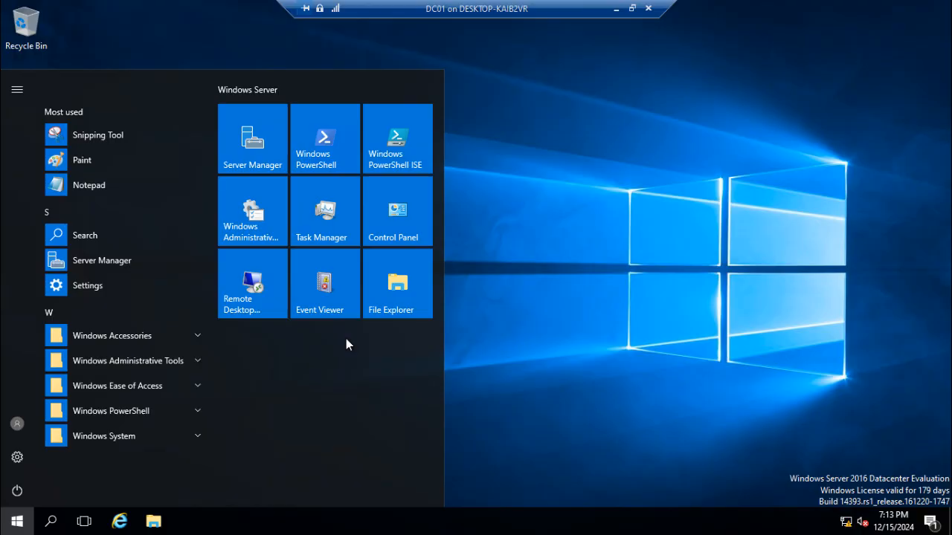
Open Group Policy Management maximized and expand Forest: vtech.com > Domains > vtech.com.
text(gr)
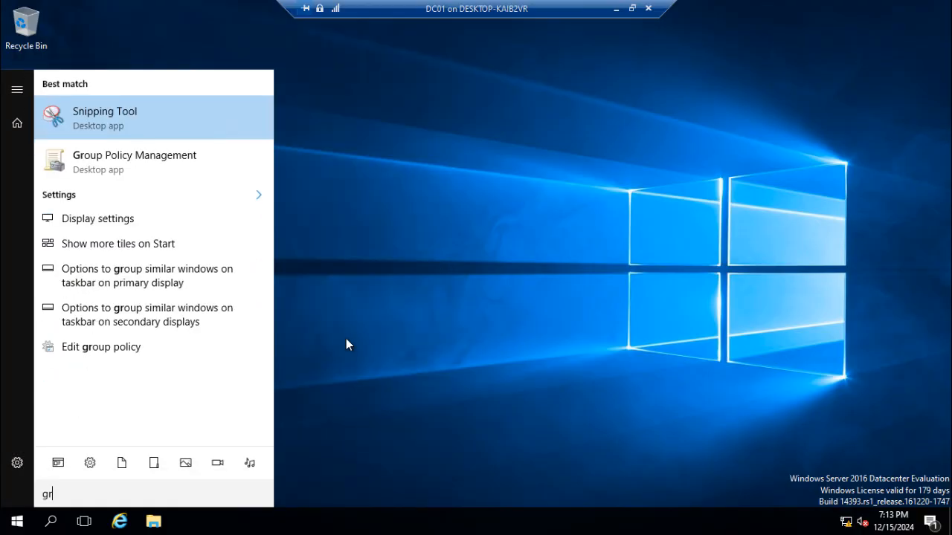
click(122, 160)
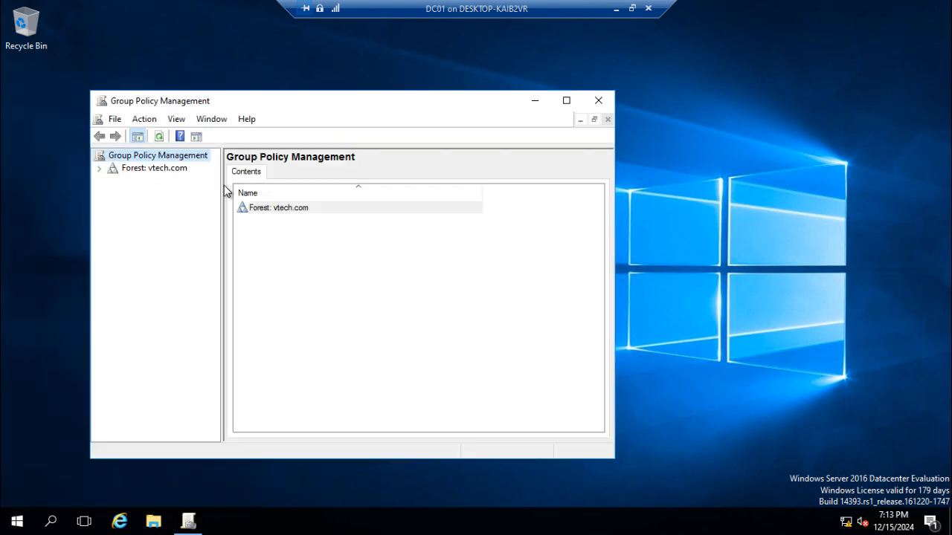
click(566, 100)
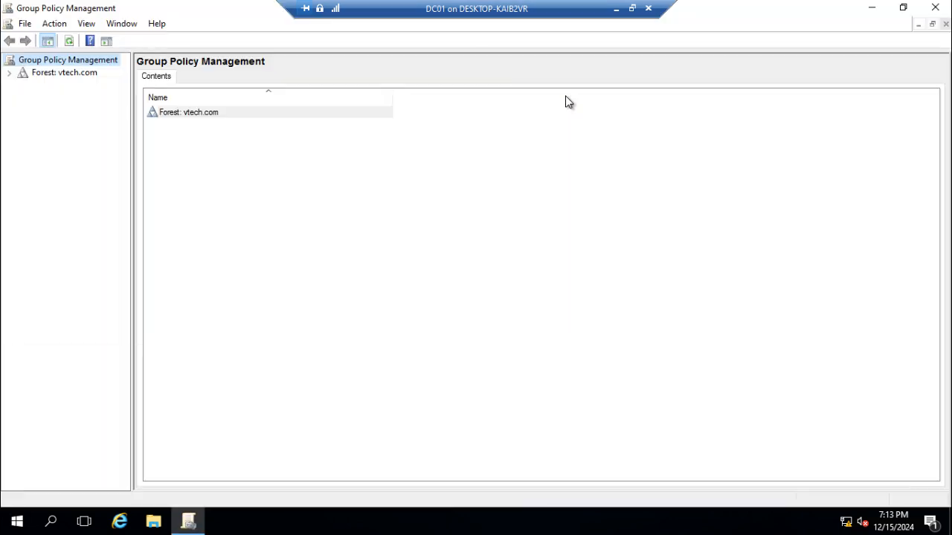
double_click(64, 73)
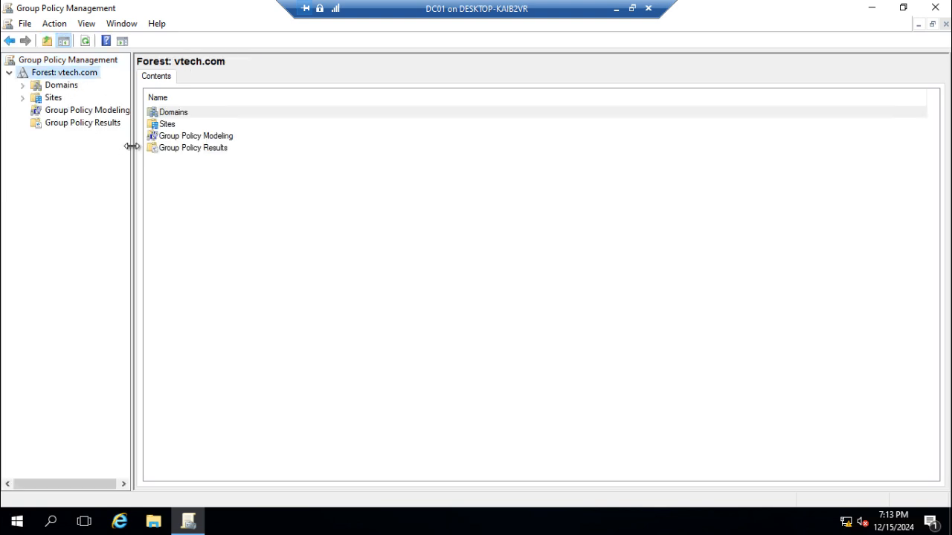
drag(132, 146, 203, 146)
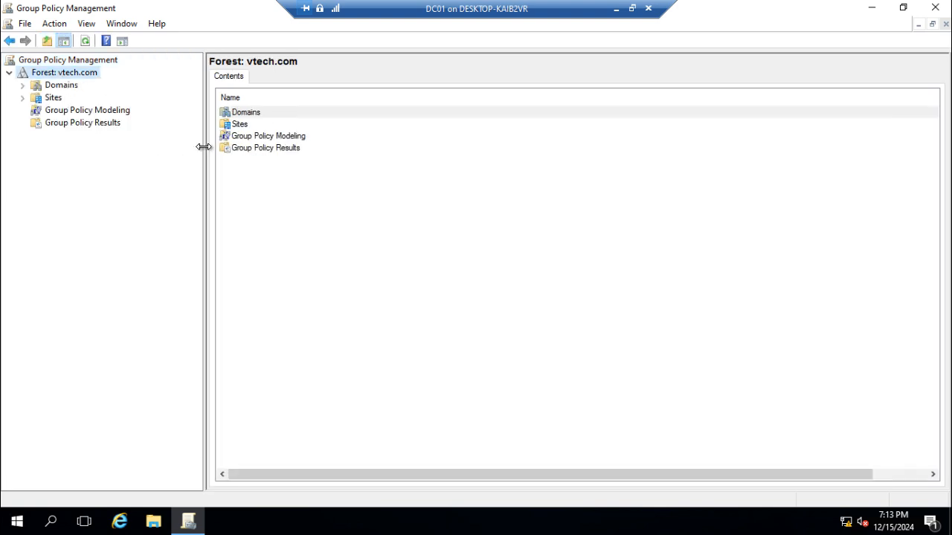
double_click(52, 88)
double_click(55, 97)
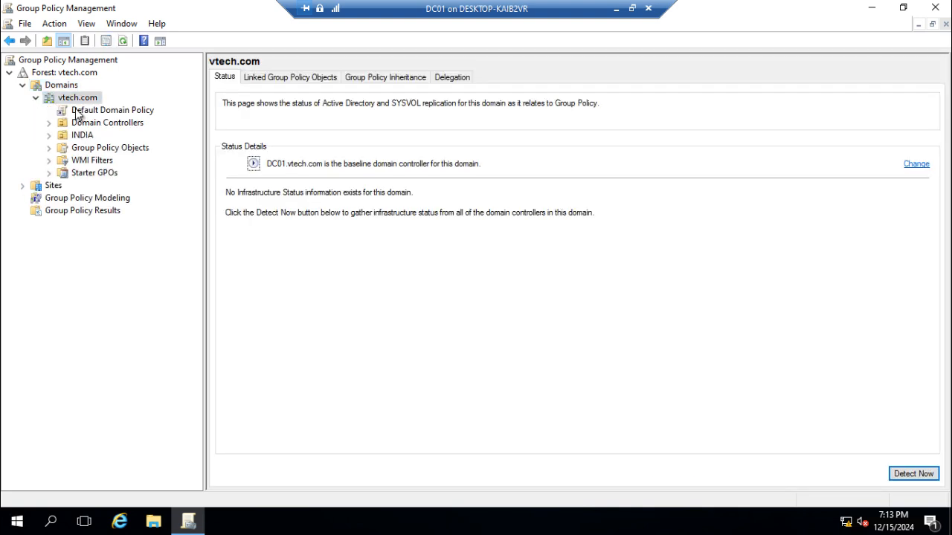
Create a new GPO named 'Client Push Policy Settings' linked to the vtech.com domain.
right_click(73, 100)
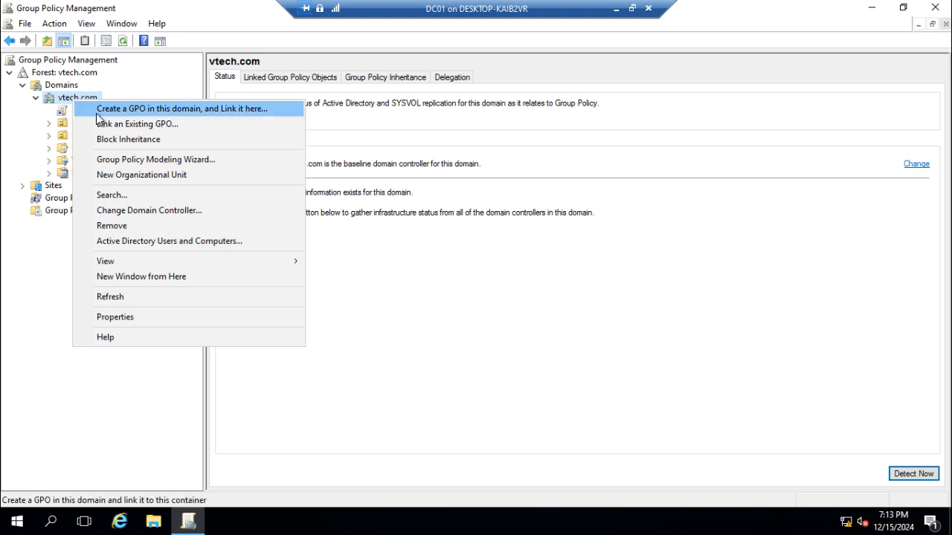
click(158, 110)
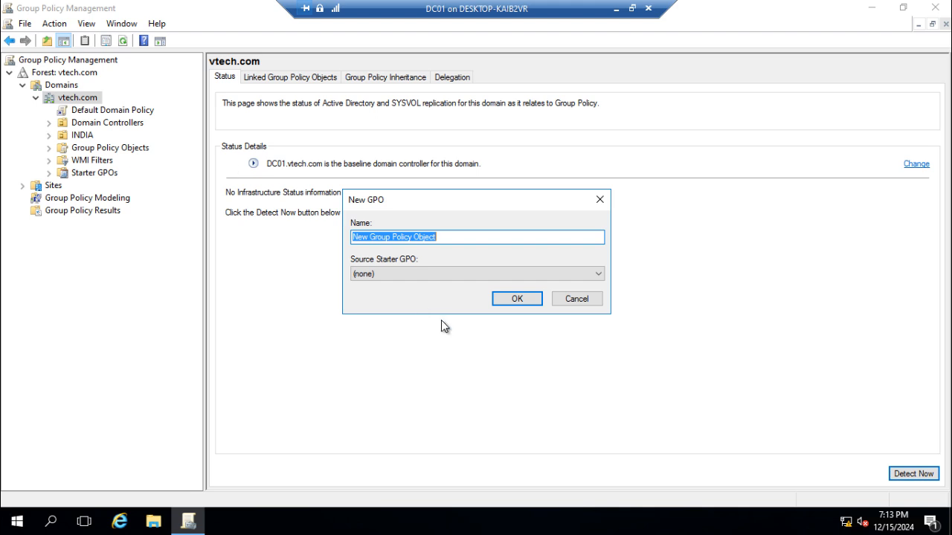
text(Clien)
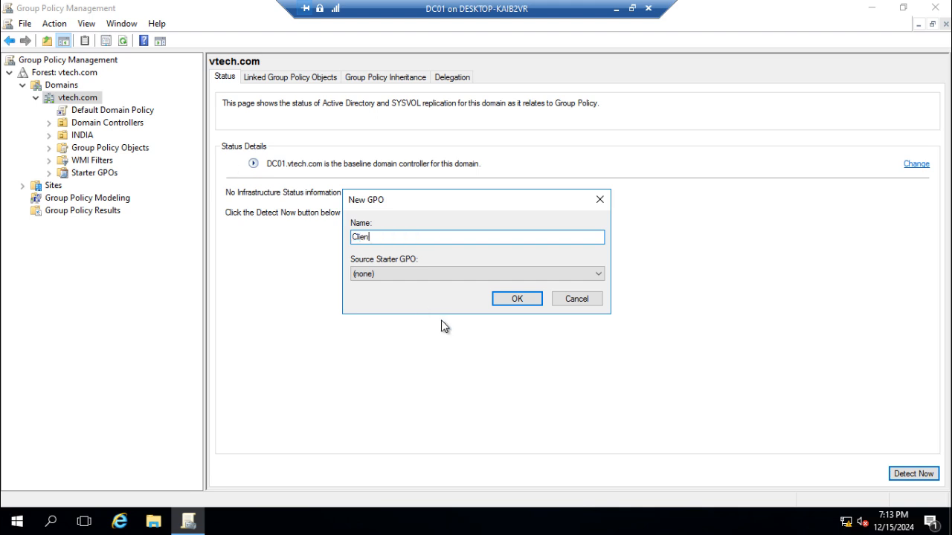
text(t Push Policy Settings)
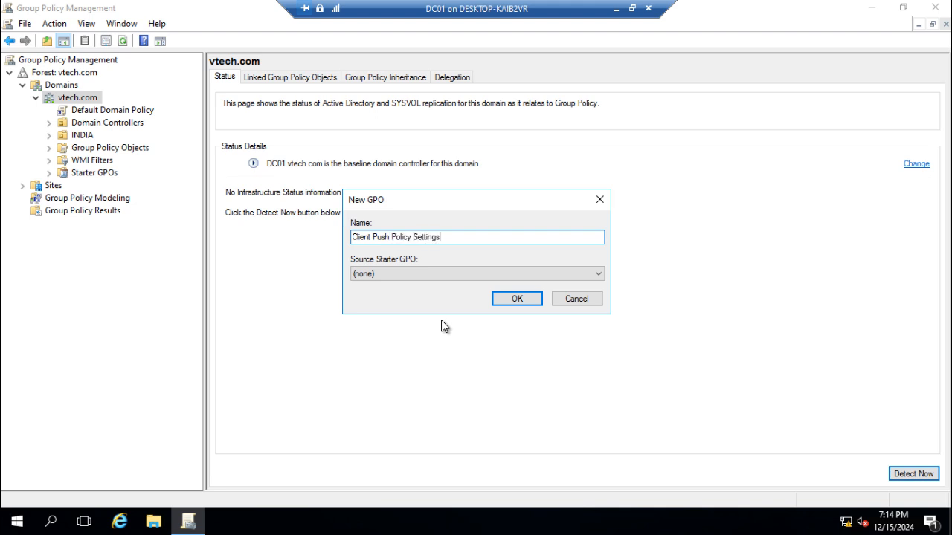
click(518, 299)
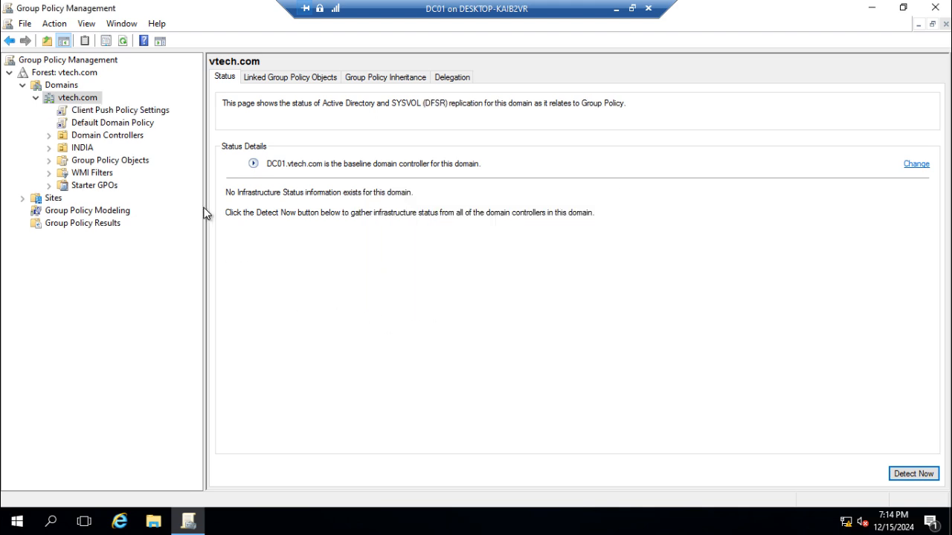
Select the Client Push Policy Settings GPO, dismiss the link warning, and open it for editing.
click(121, 114)
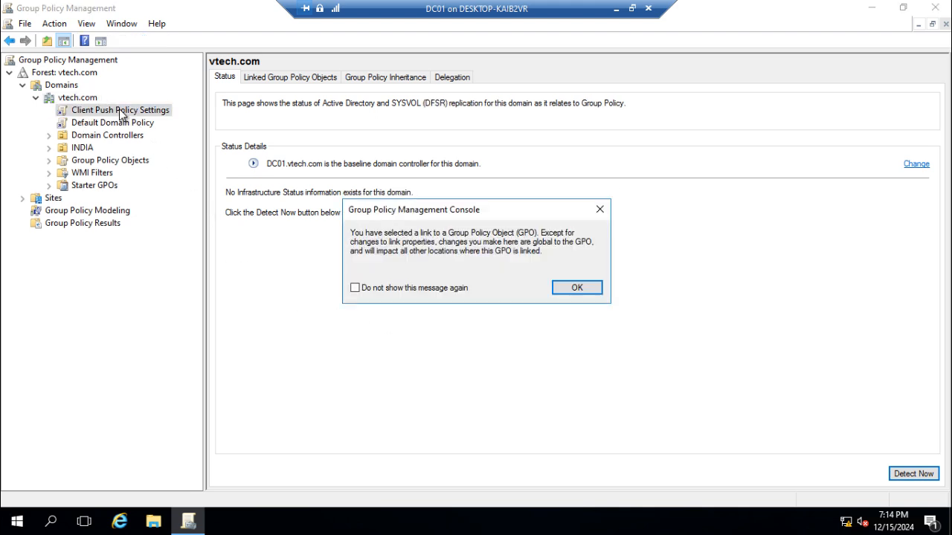
click(569, 290)
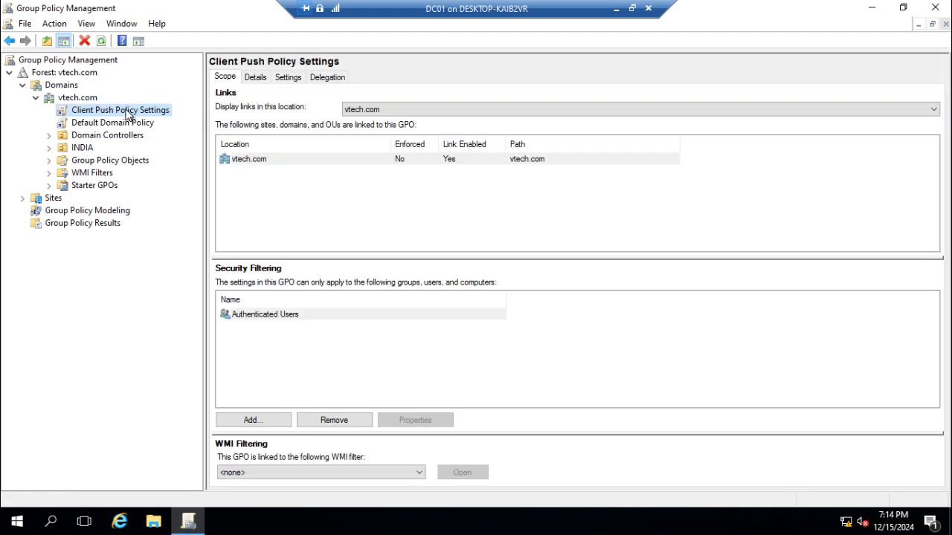
right_click(128, 116)
click(142, 117)
Maximize the policy editor and expand Computer Configuration Policies > Windows Settings > Security Settings.
click(562, 69)
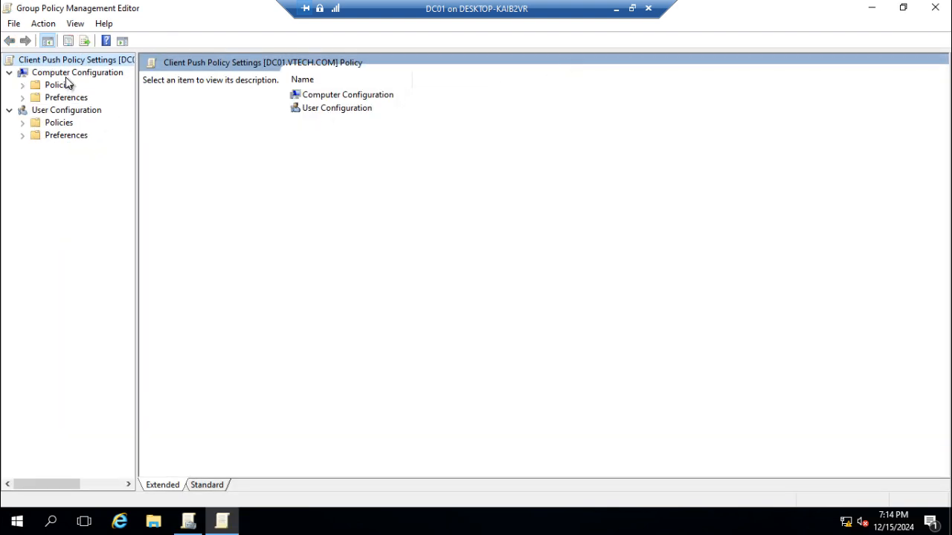
click(22, 85)
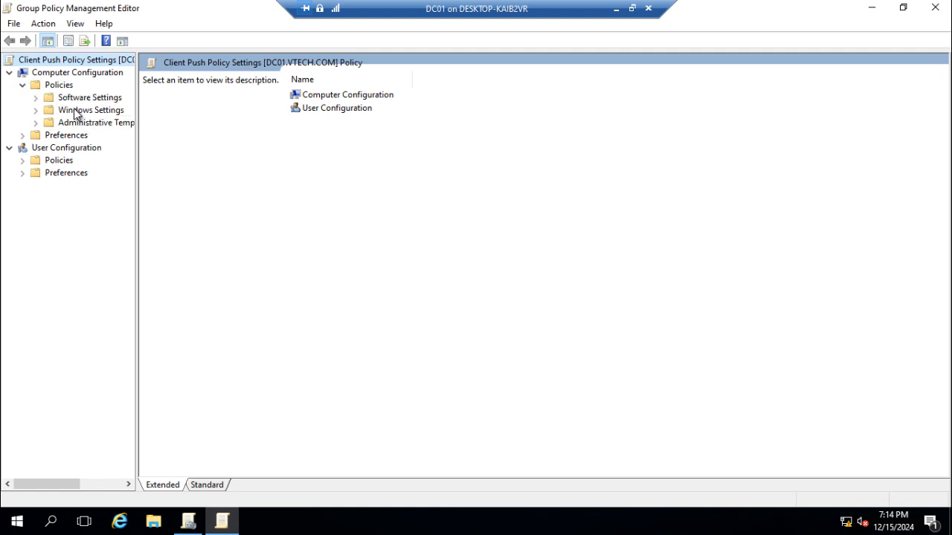
double_click(77, 110)
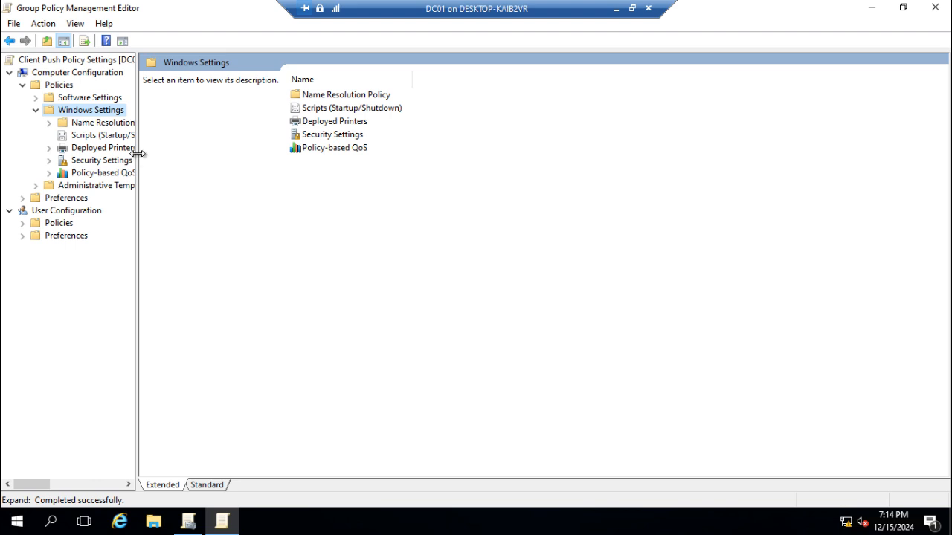
drag(138, 159, 175, 162)
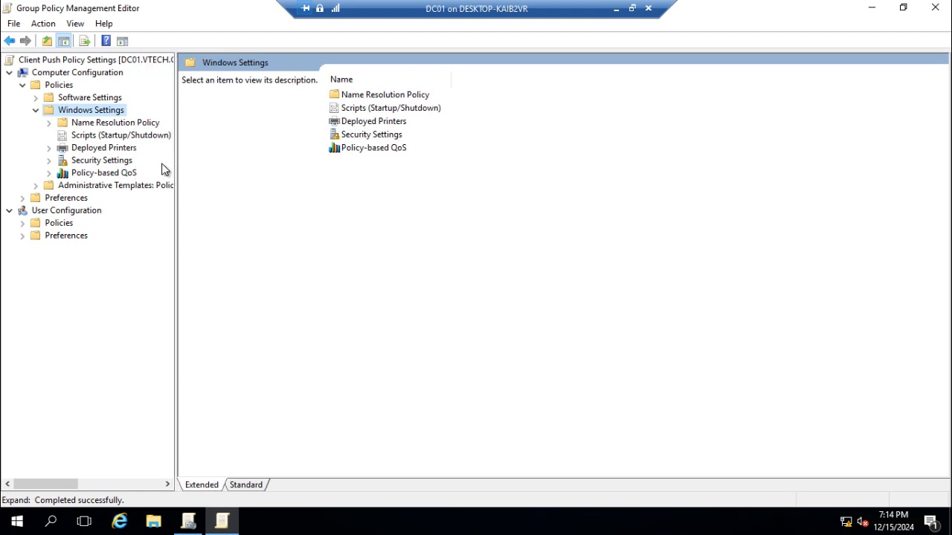
double_click(108, 161)
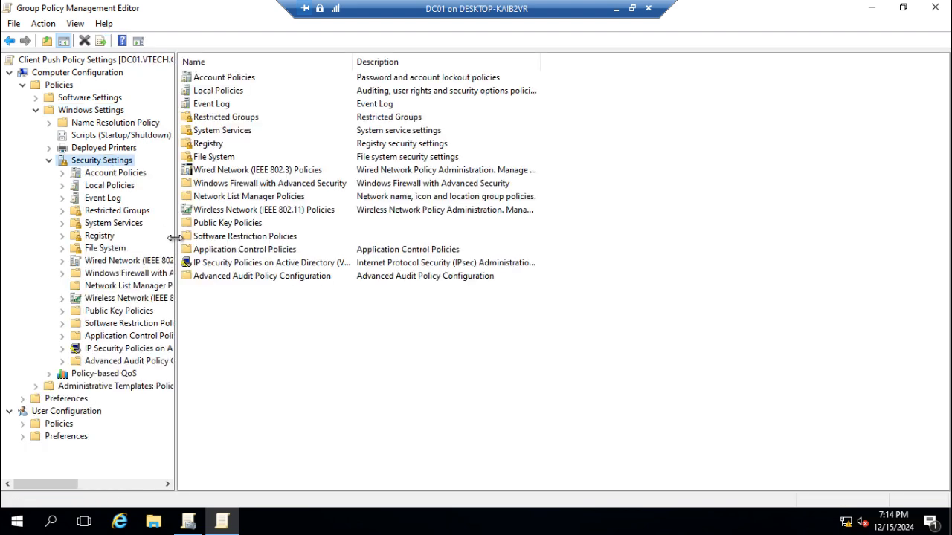
drag(174, 238, 239, 245)
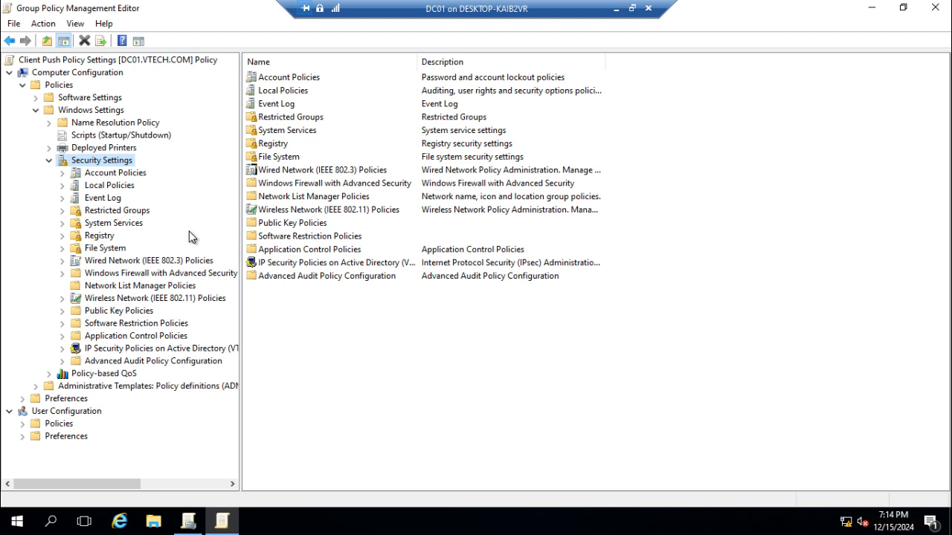
Expand Windows Firewall with Advanced Security and select its Inbound Rules list.
click(153, 273)
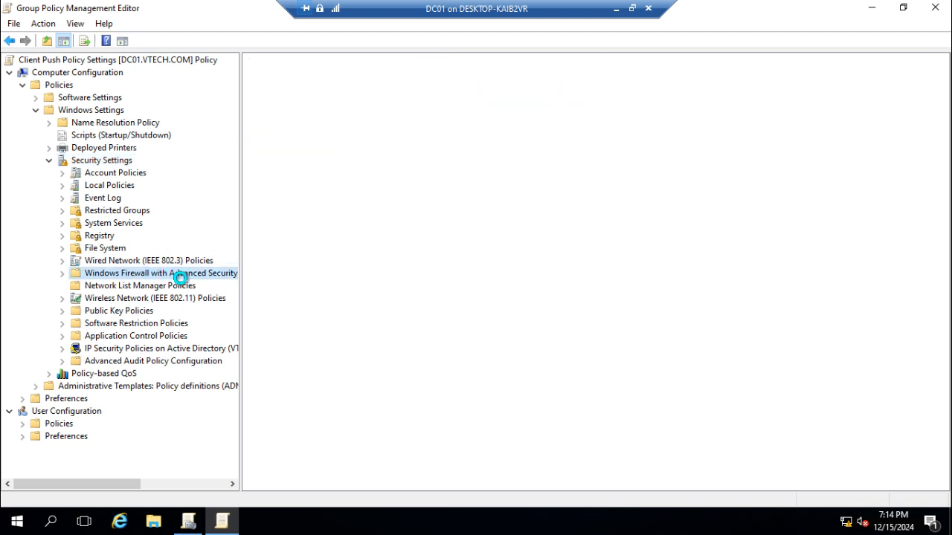
drag(239, 279, 277, 272)
double_click(124, 274)
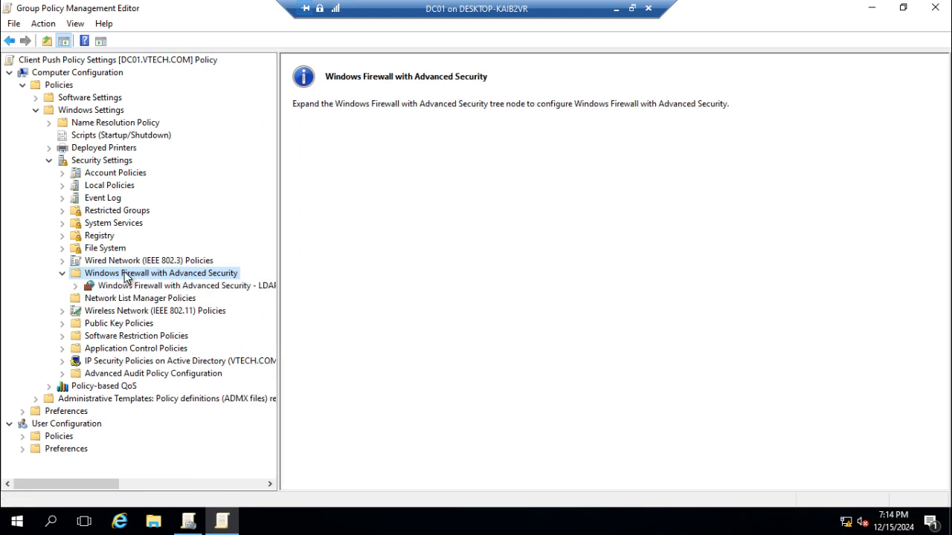
click(131, 287)
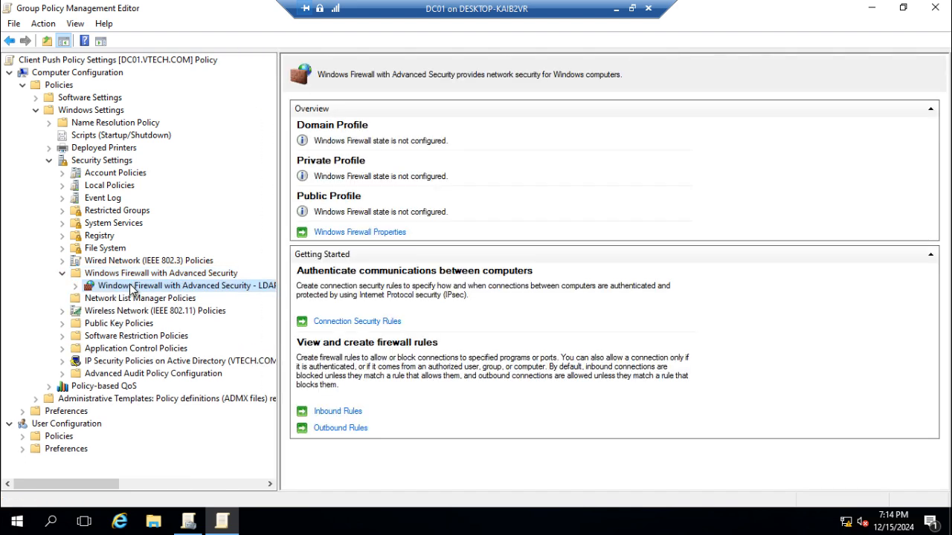
click(76, 286)
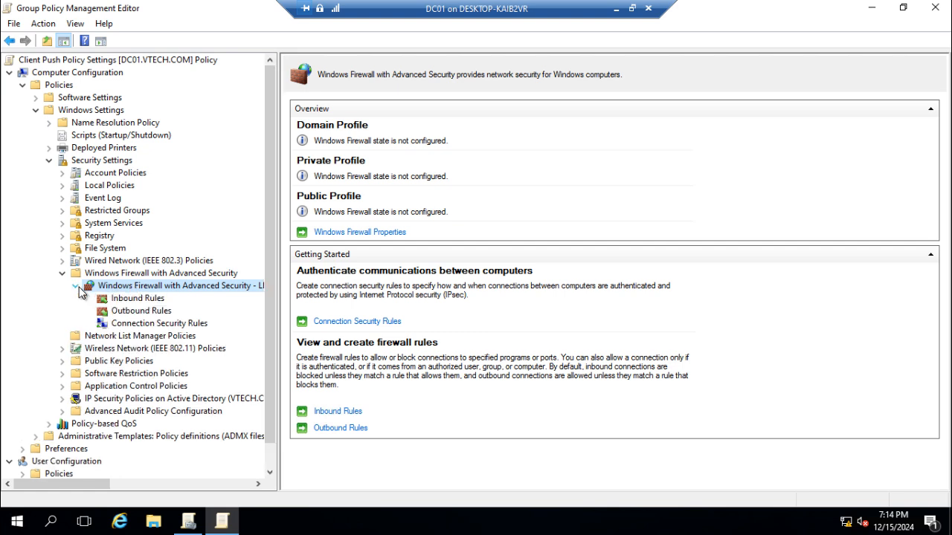
click(142, 299)
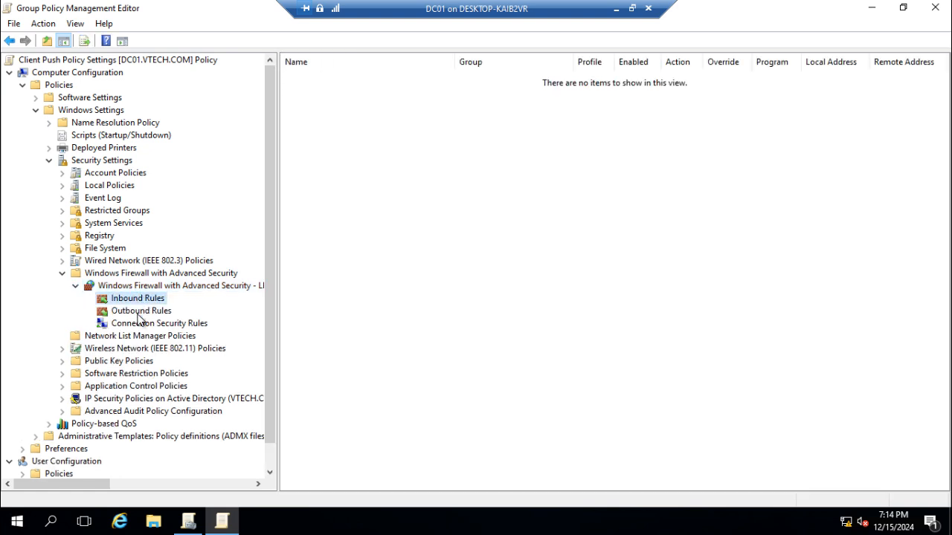
click(140, 312)
click(135, 302)
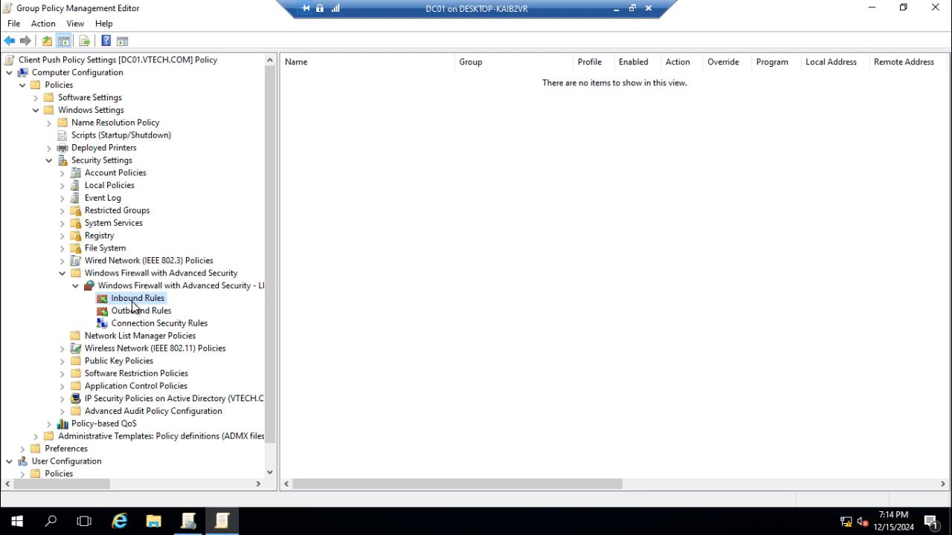
Add the nine predefined File and Printer Sharing inbound rules, set to Allow the connection.
right_click(133, 302)
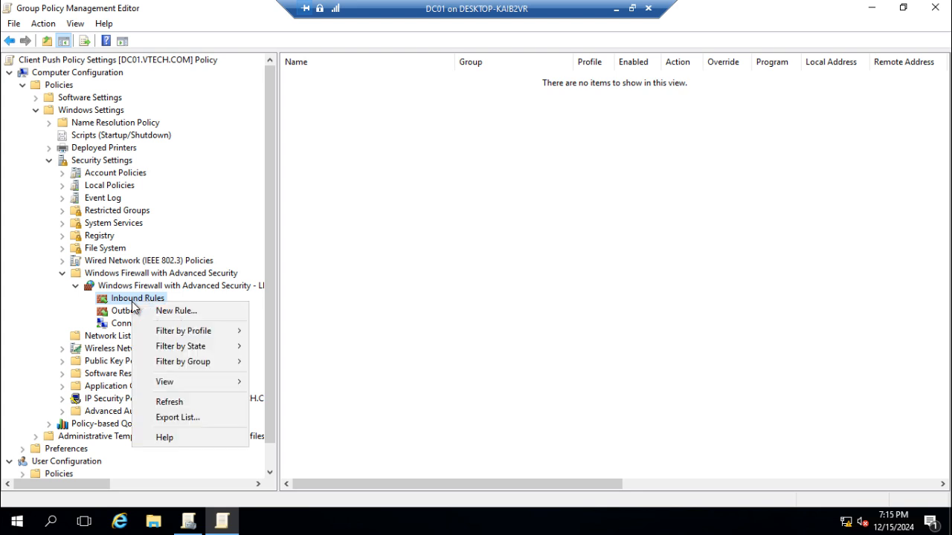
click(175, 311)
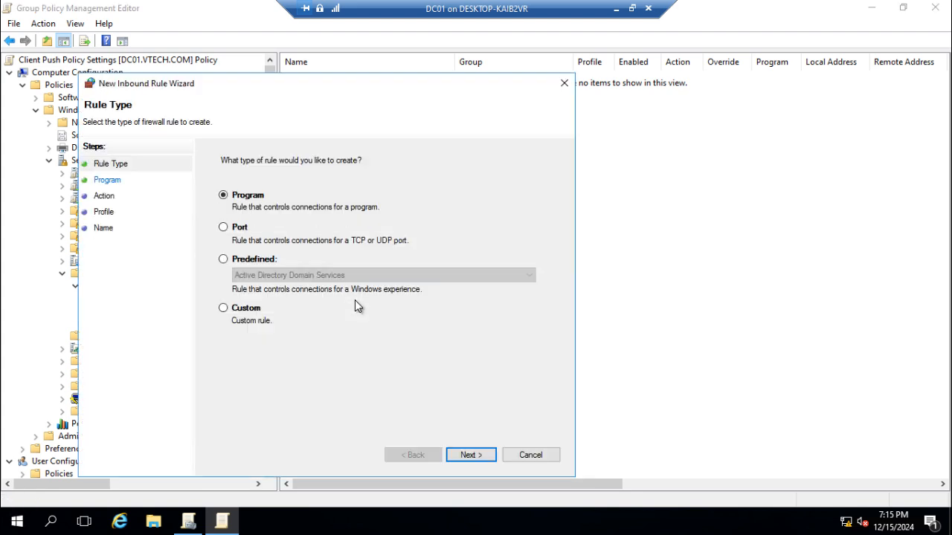
click(254, 264)
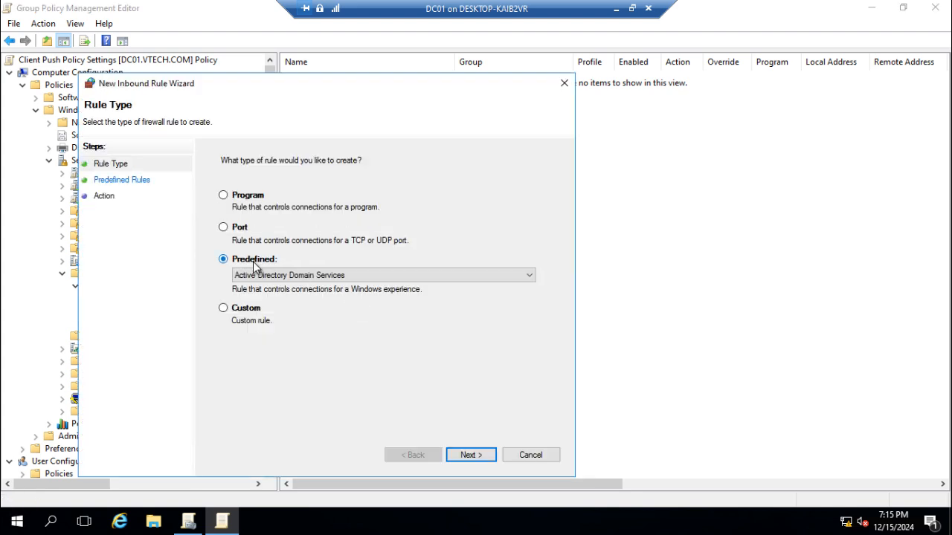
click(316, 278)
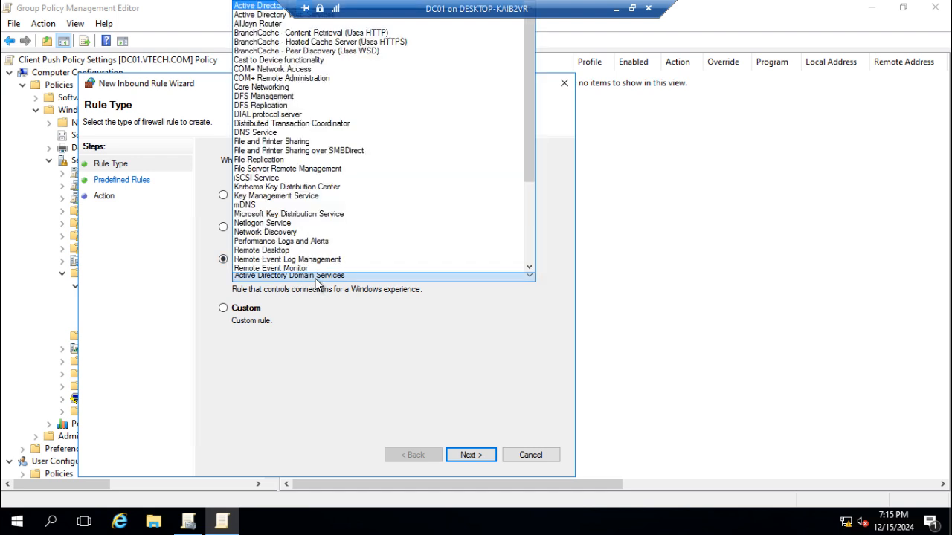
click(307, 143)
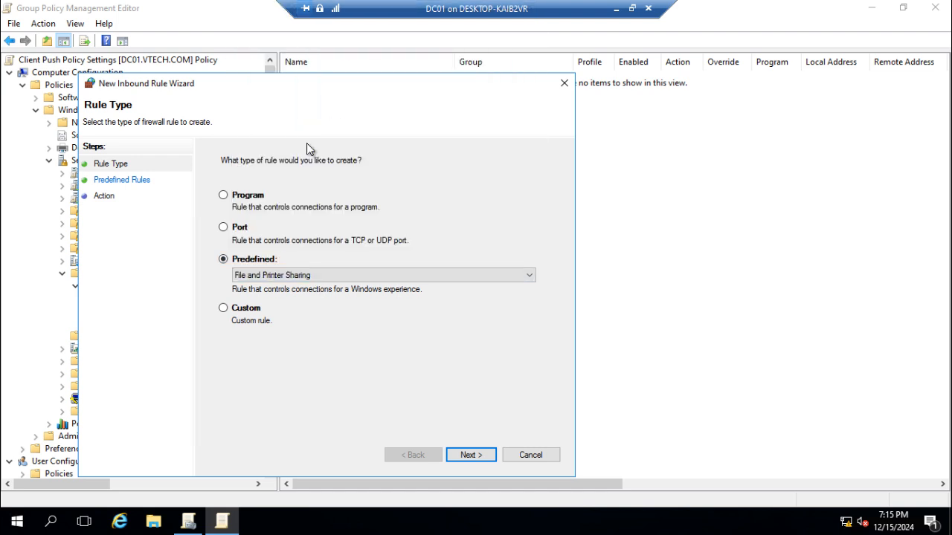
click(334, 277)
click(334, 278)
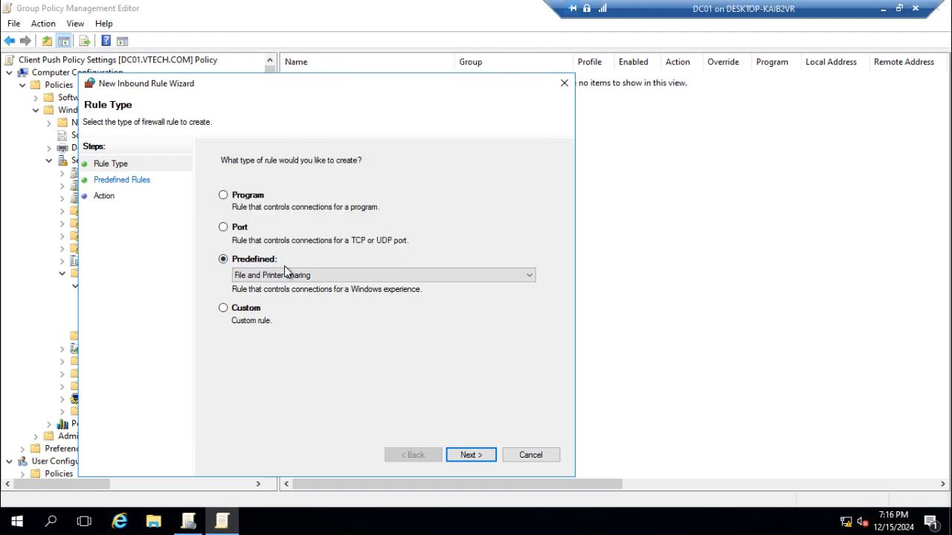
click(295, 279)
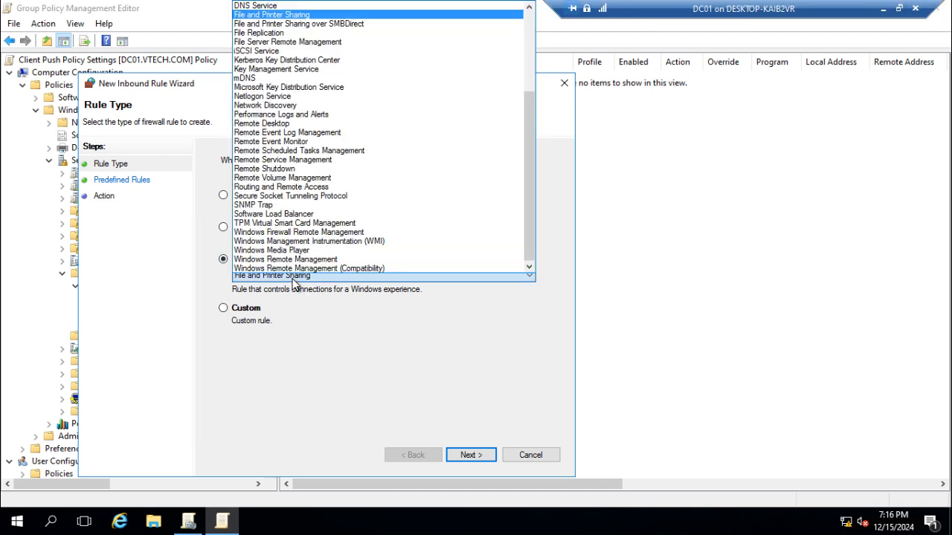
click(294, 279)
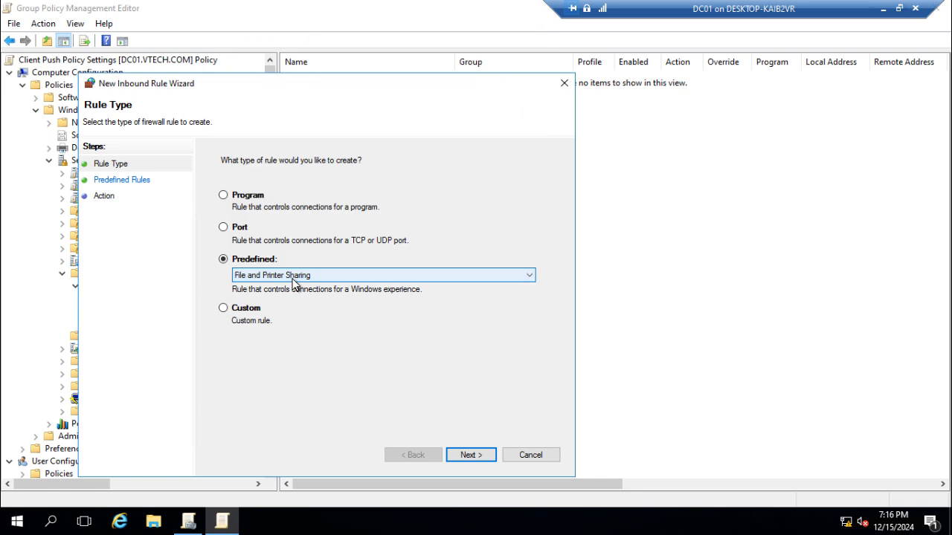
click(469, 455)
click(468, 455)
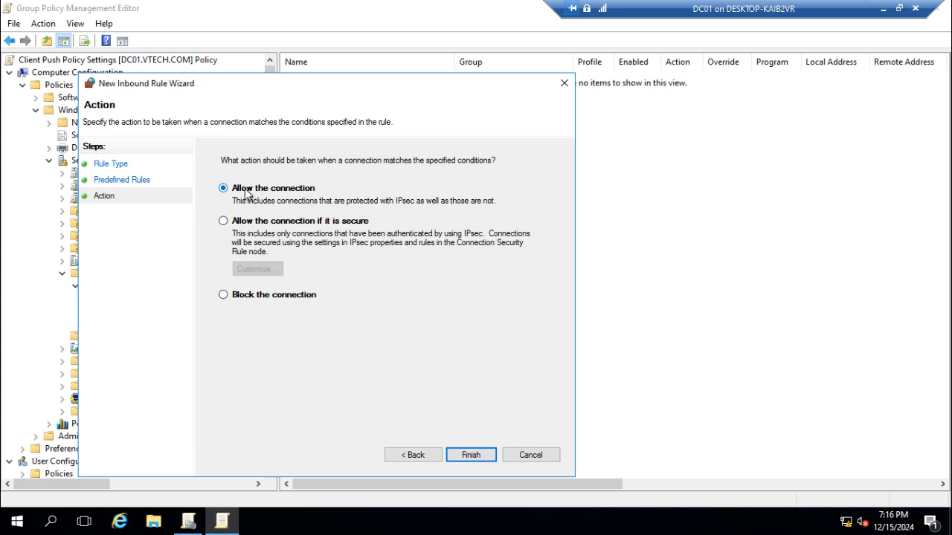
click(471, 455)
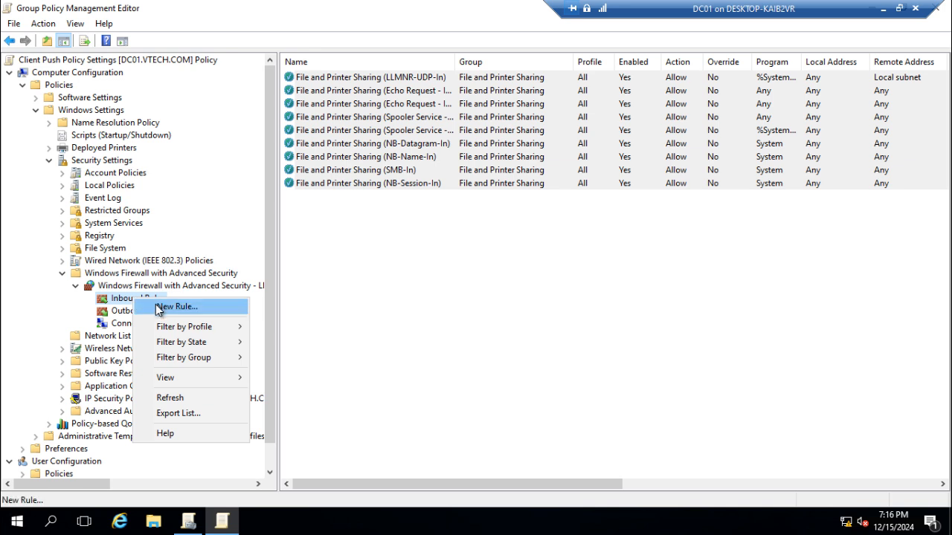
Add the three predefined Windows Management Instrumentation (WMI) inbound rules, set to Allow the connection.
click(159, 308)
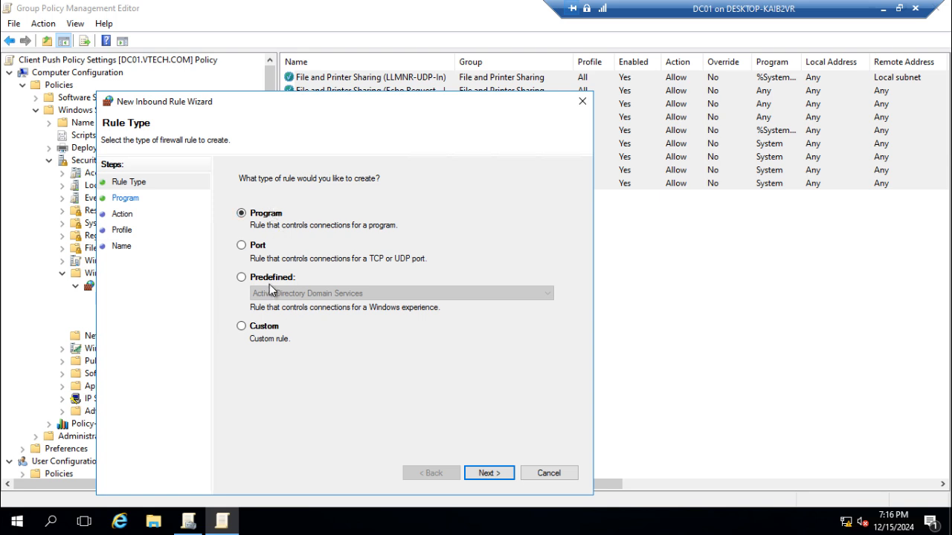
click(270, 284)
click(293, 294)
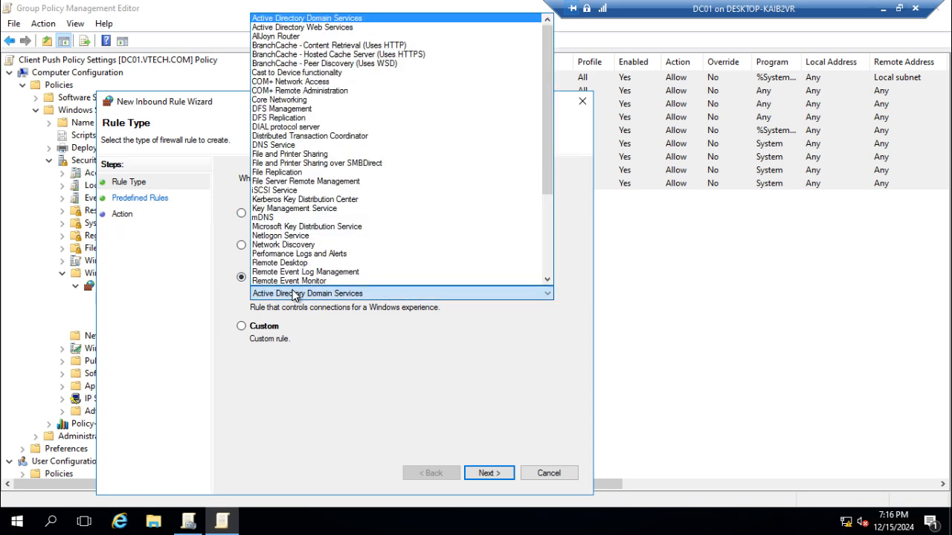
key(n)
key(d)
key(w)
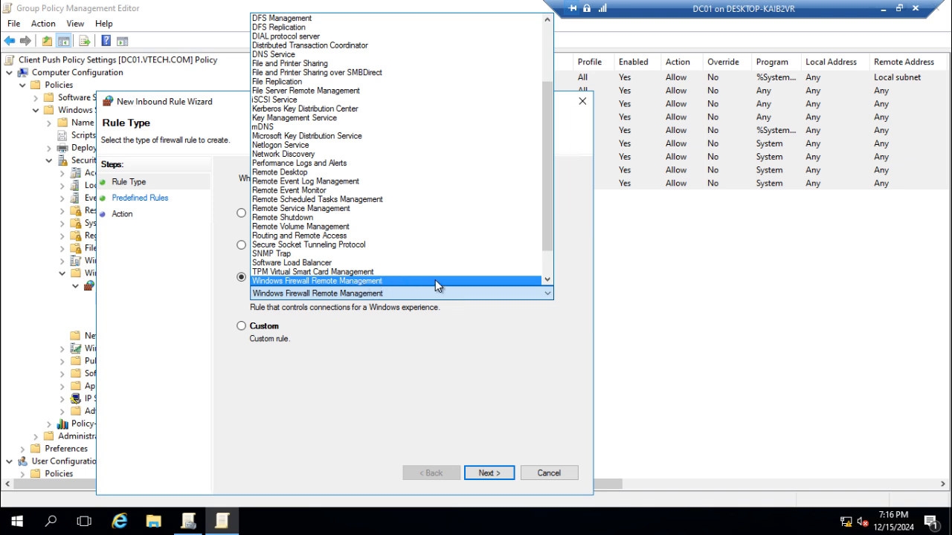
click(547, 280)
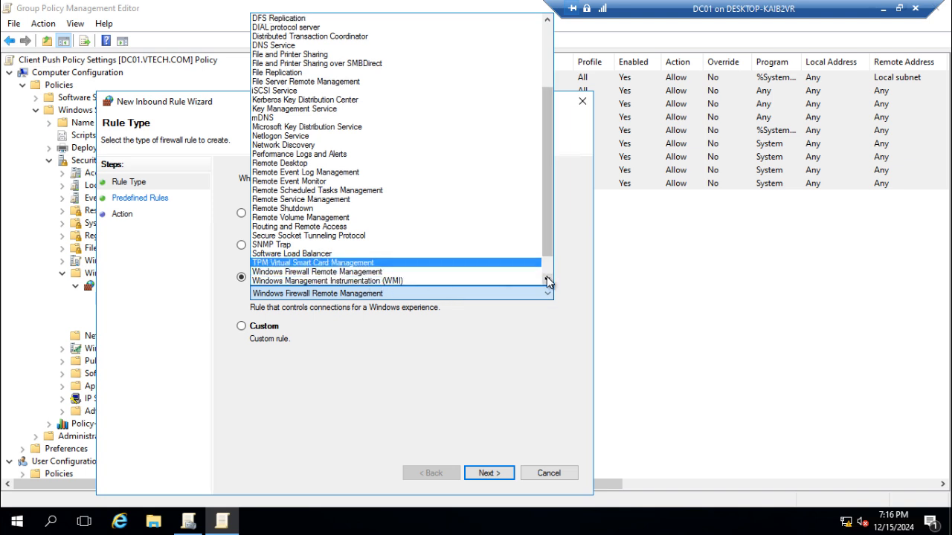
click(547, 279)
click(428, 273)
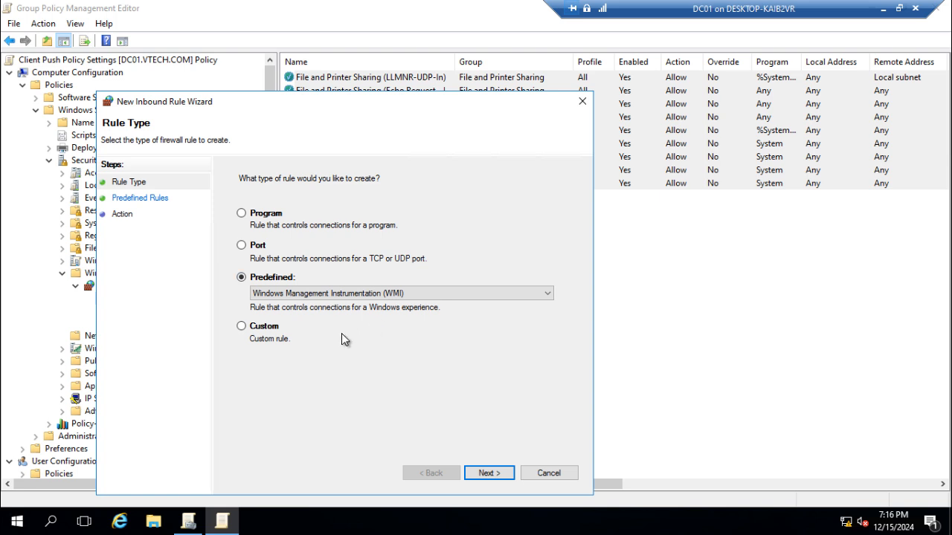
click(480, 468)
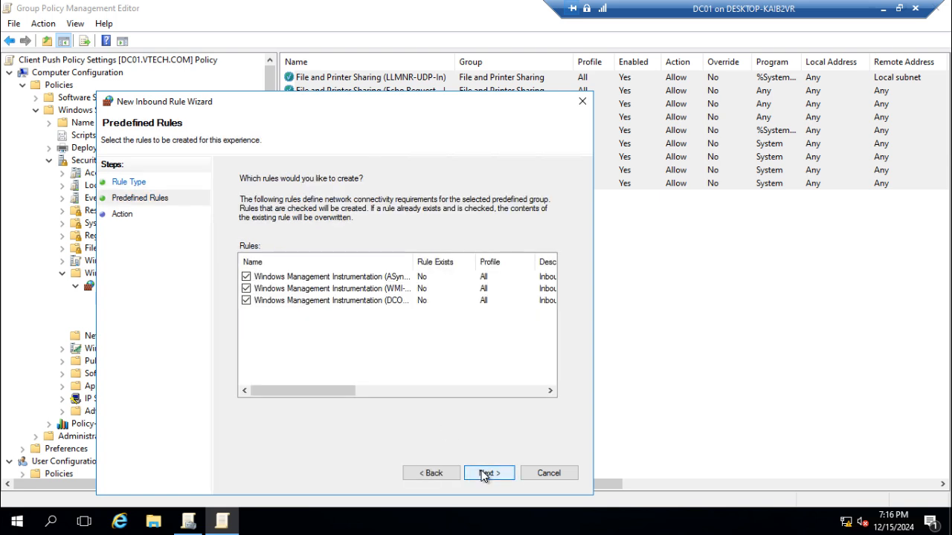
click(482, 471)
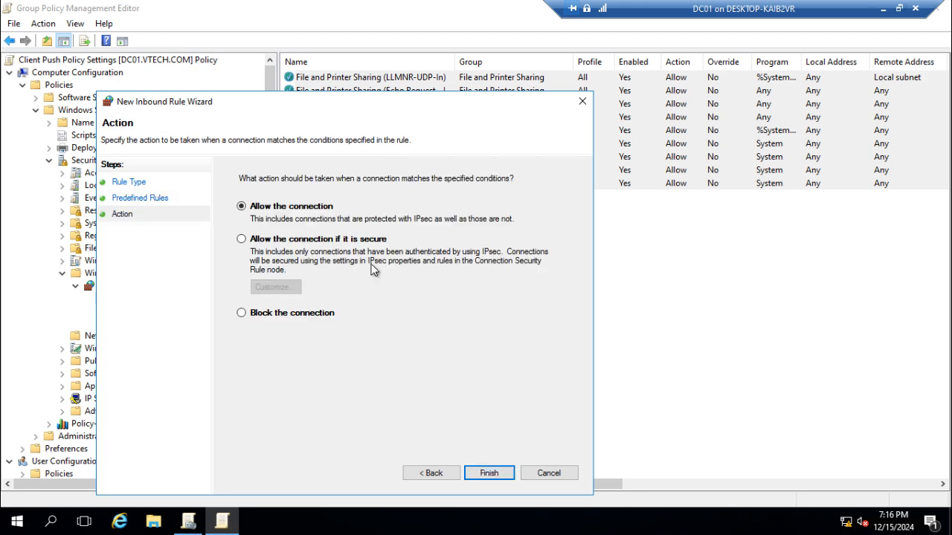
click(485, 475)
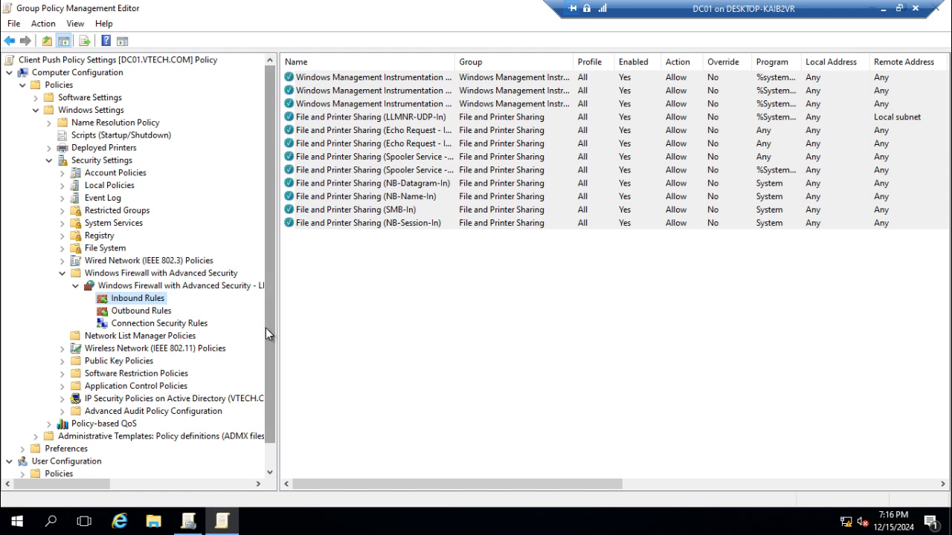
Under Outbound Rules, create the predefined File and Printer Sharing group's seven rules with Allow the connection.
click(143, 313)
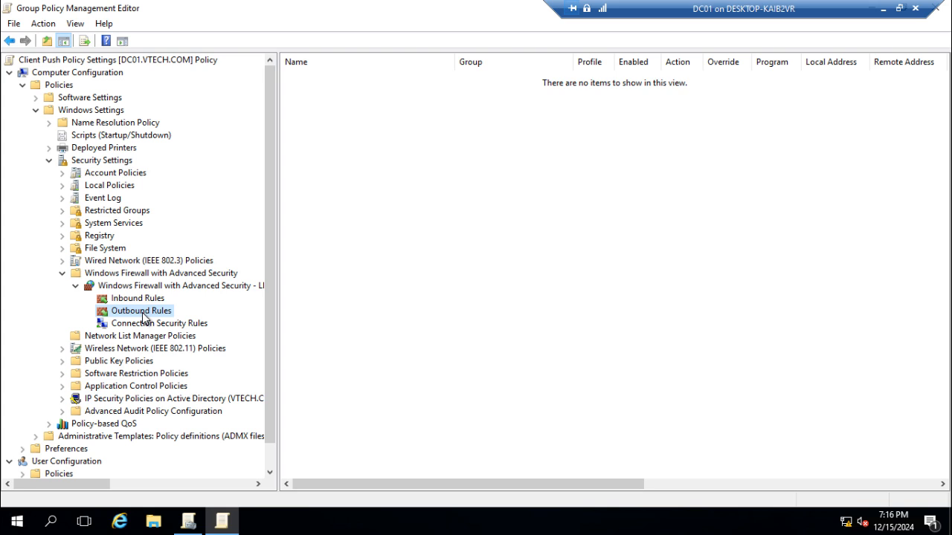
right_click(144, 316)
click(176, 323)
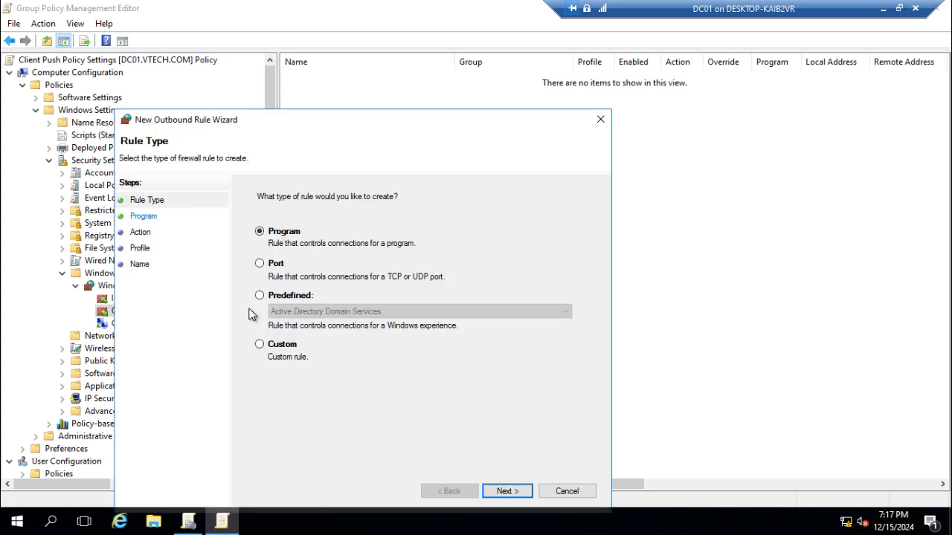
click(292, 296)
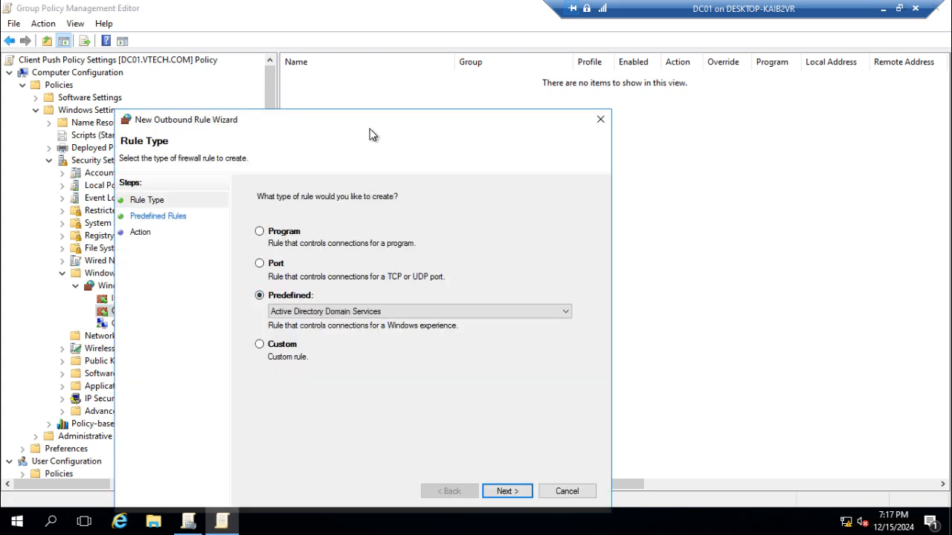
drag(371, 128, 392, 53)
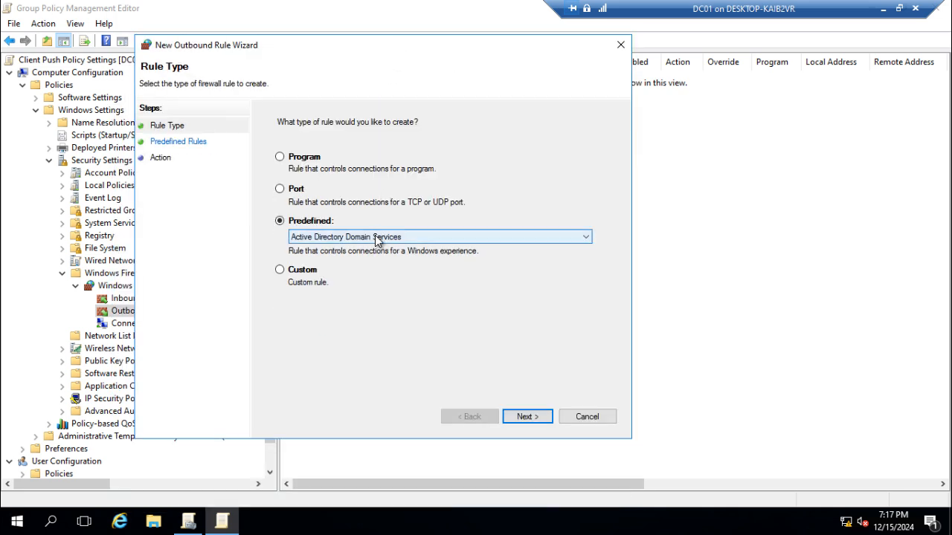
click(375, 237)
text(fi)
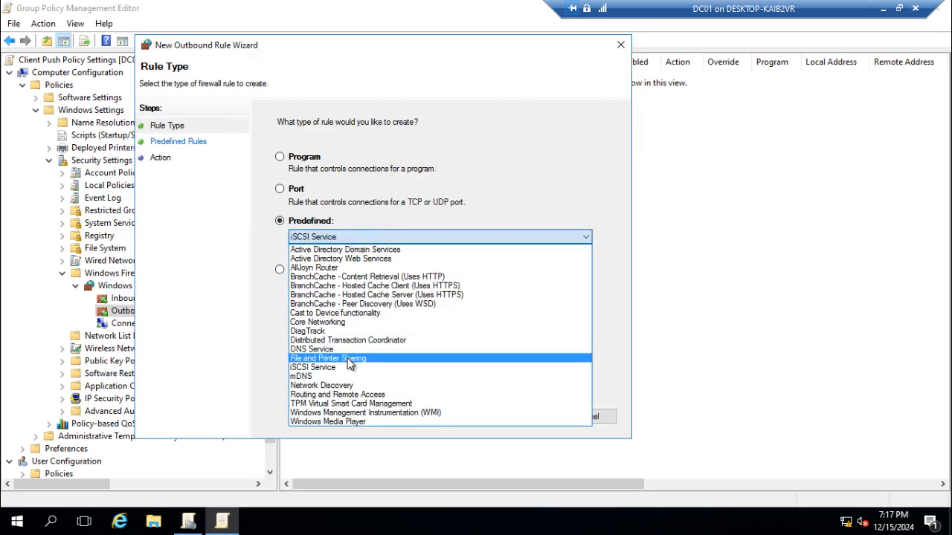
click(349, 358)
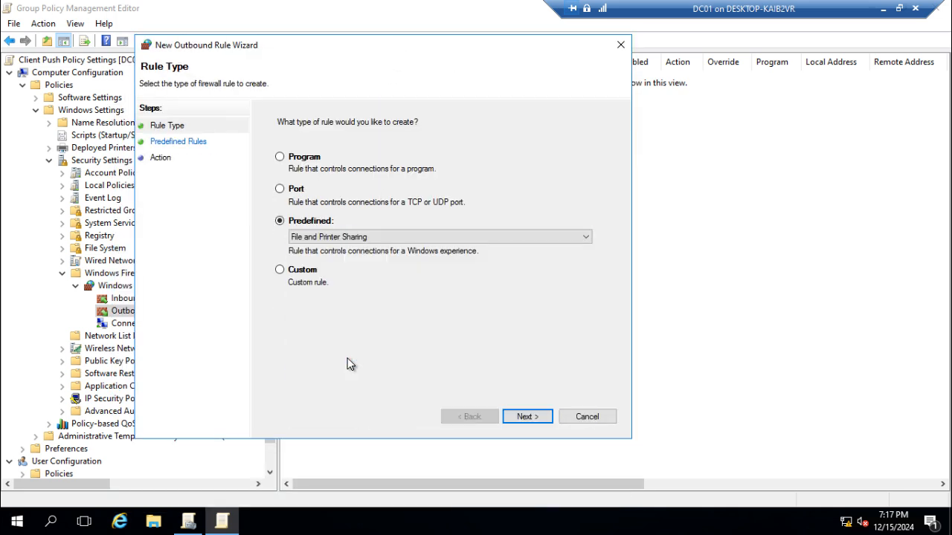
click(524, 418)
click(536, 419)
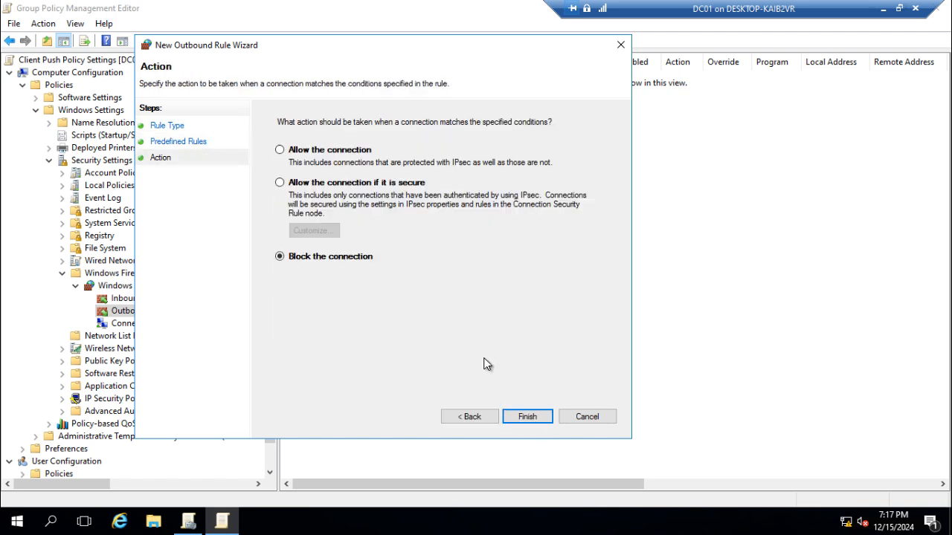
click(342, 152)
click(522, 417)
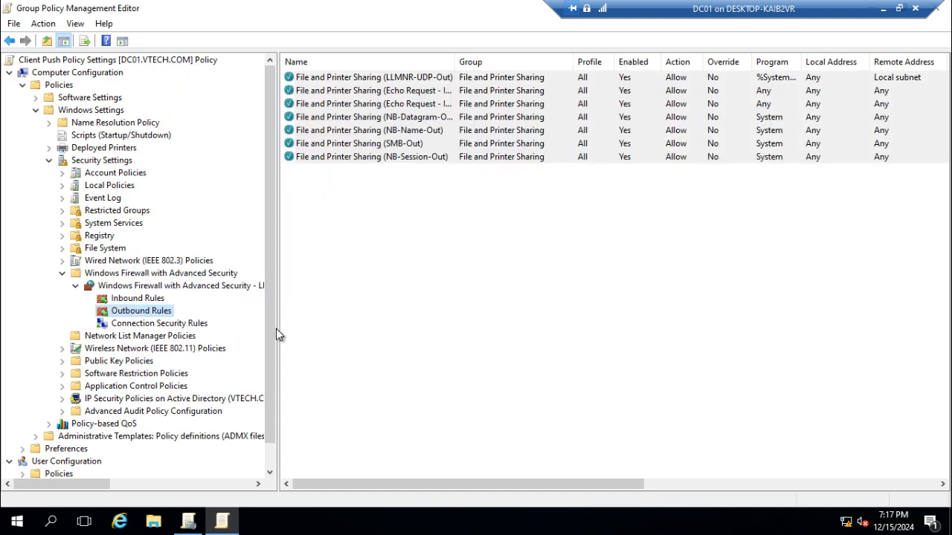
Create a predefined Windows Management Instrumentation (WMI) outbound rule set to Allow the connection.
right_click(145, 312)
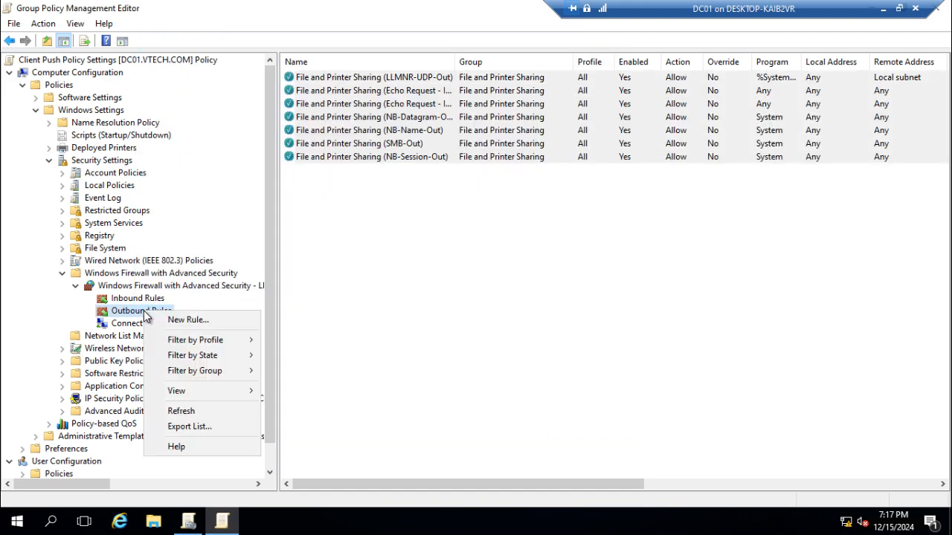
click(171, 322)
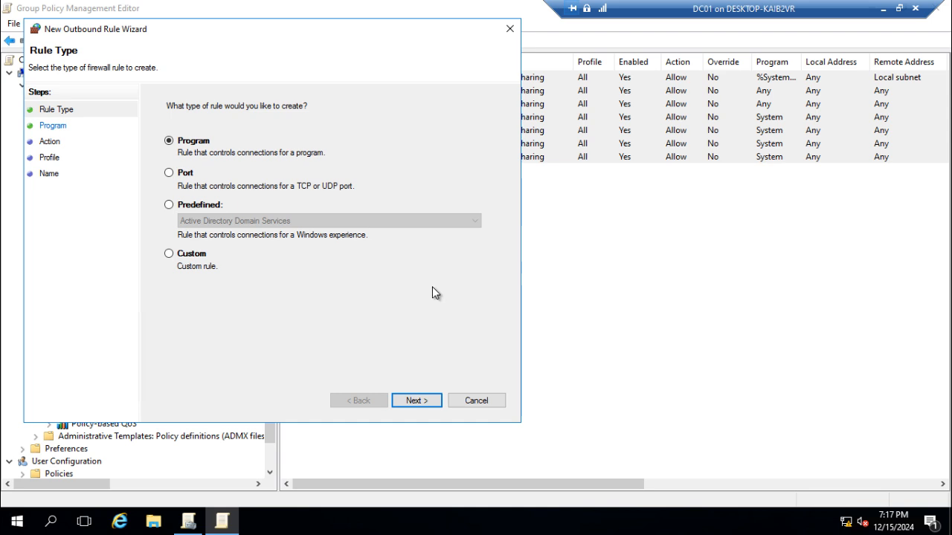
click(209, 206)
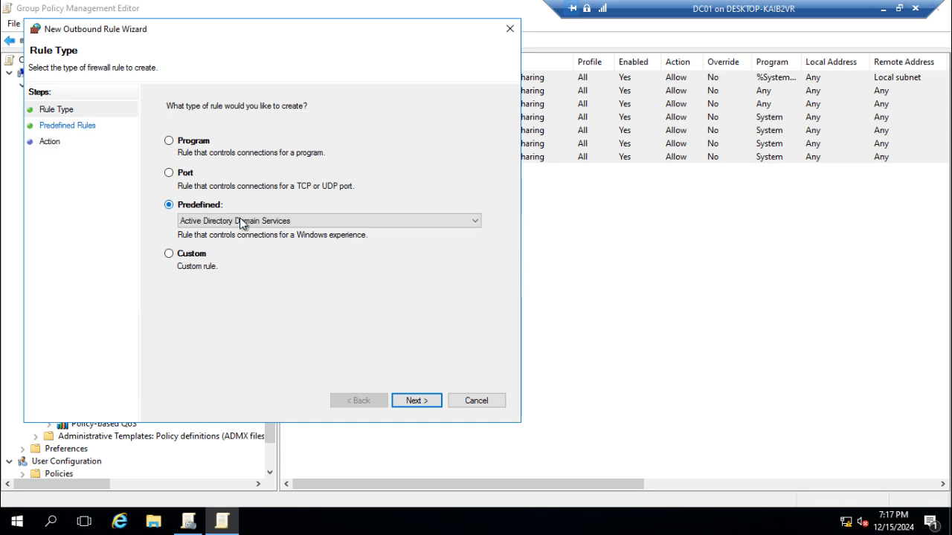
click(242, 221)
text(windows)
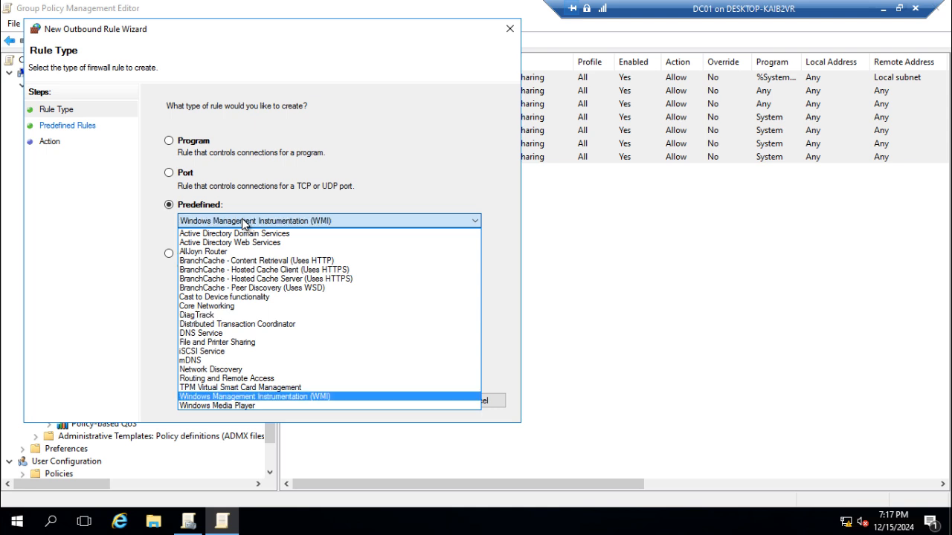
click(325, 399)
click(411, 402)
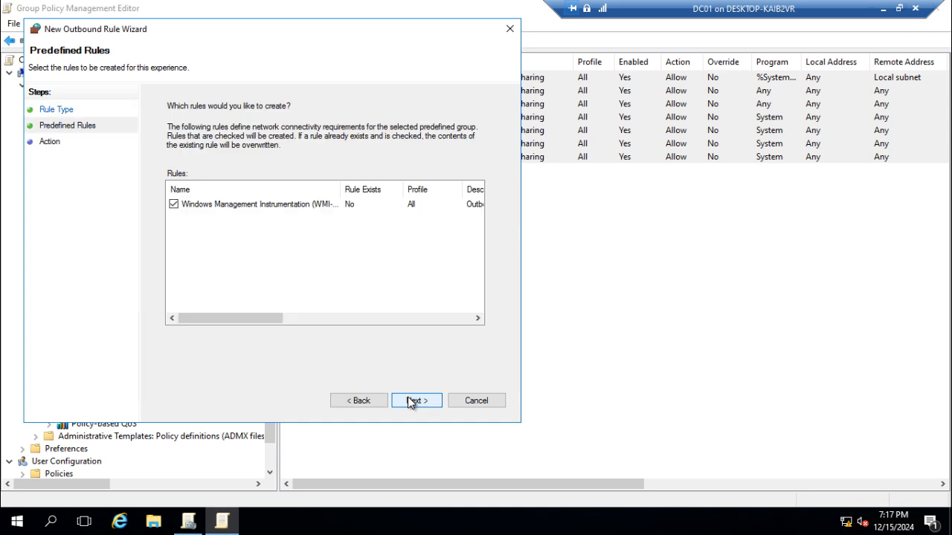
click(411, 402)
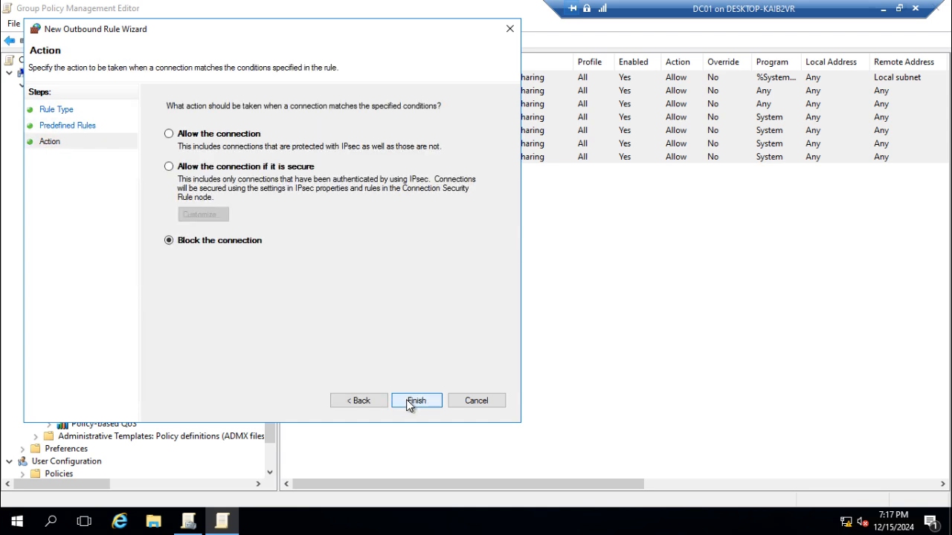
click(219, 136)
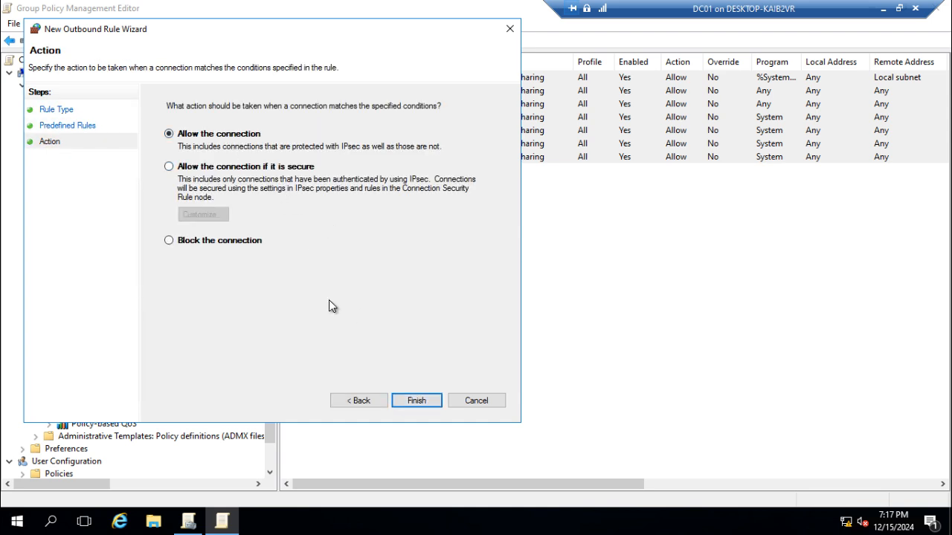
click(411, 401)
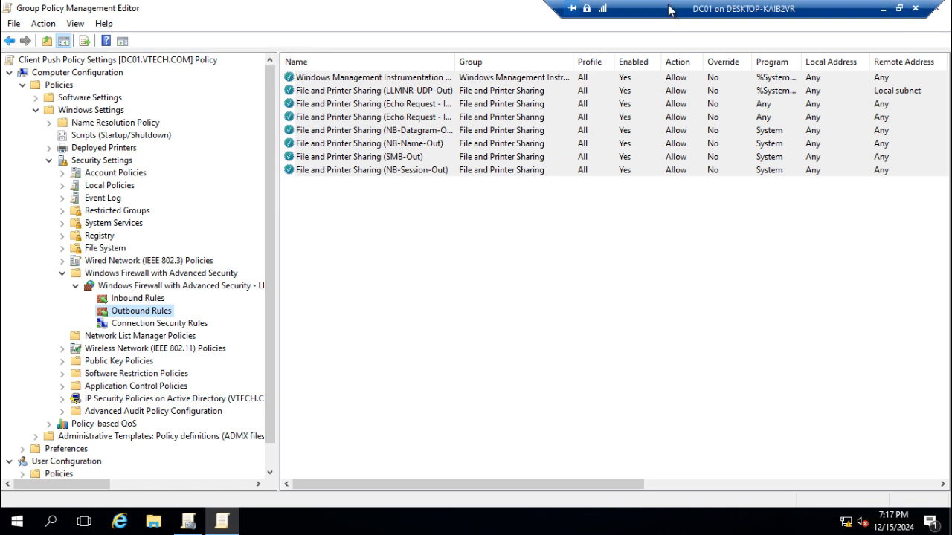
drag(668, 9, 496, 9)
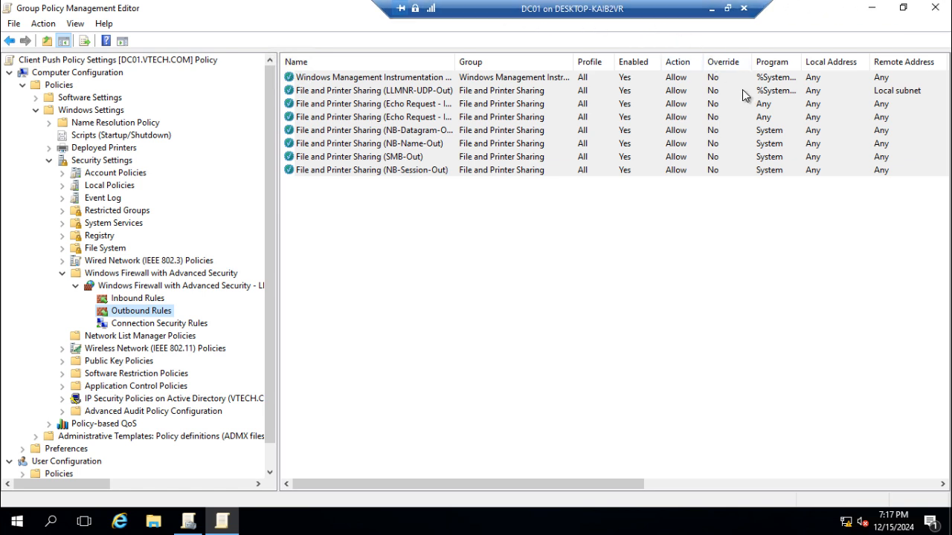
Minimize the DC01 session and switch to the Edge article on configuring firewall settings.
click(711, 9)
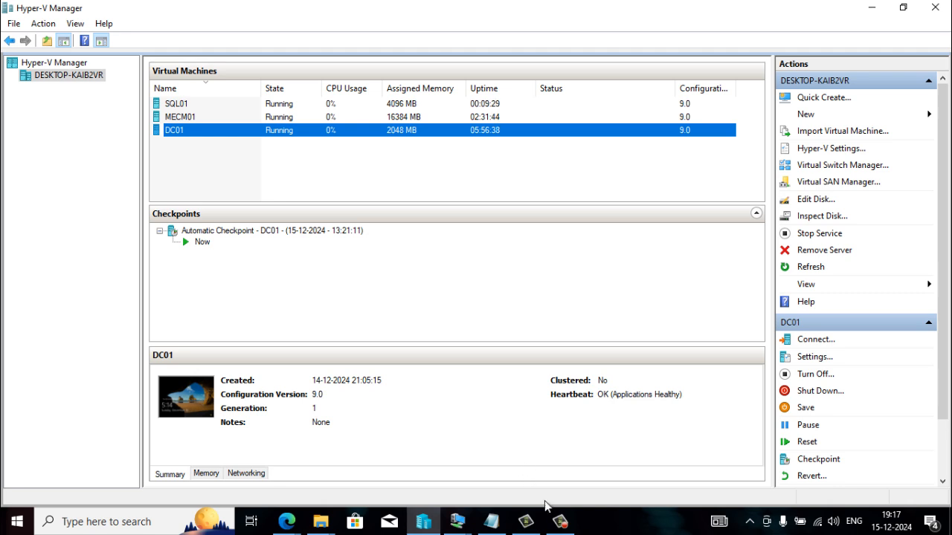
click(289, 524)
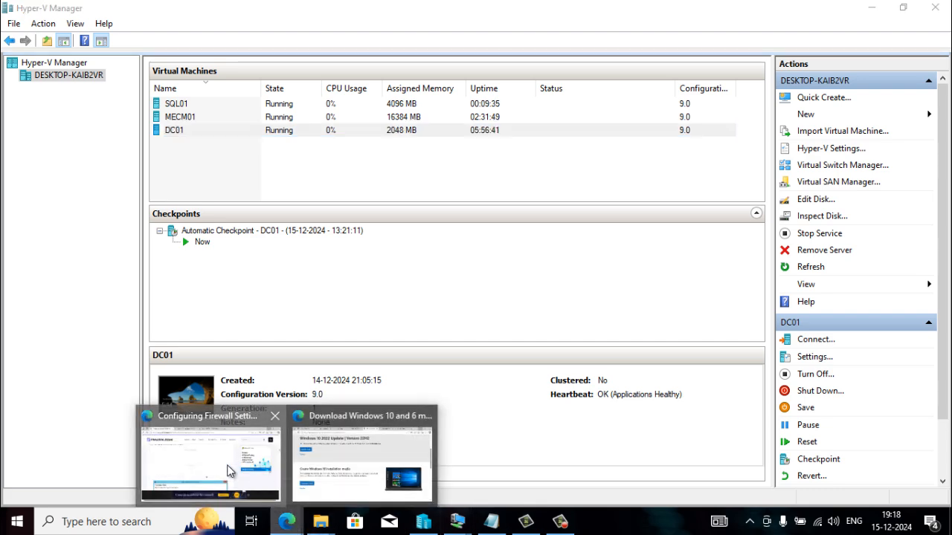
click(231, 469)
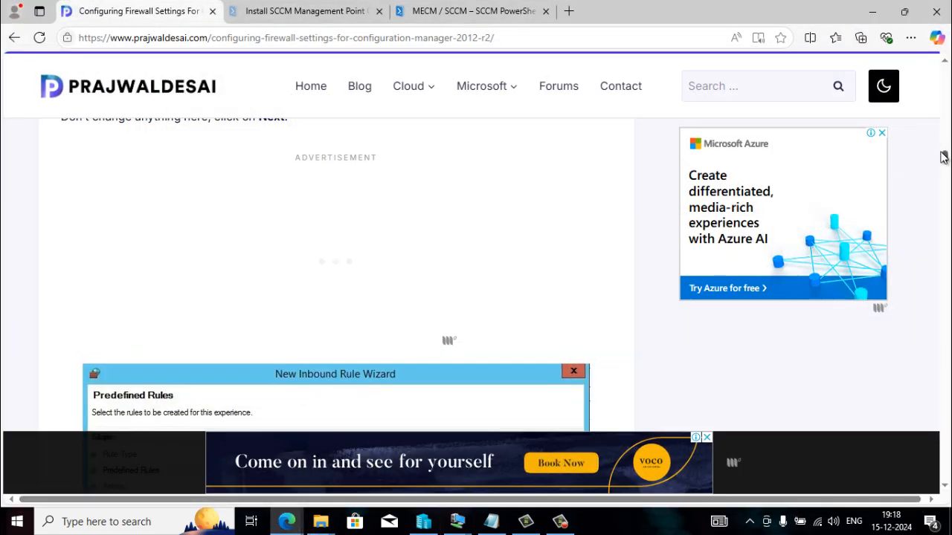
Scroll the article down to the Opening Ports for SQL Replication section covering ports 1433 and 4022.
drag(943, 153, 946, 266)
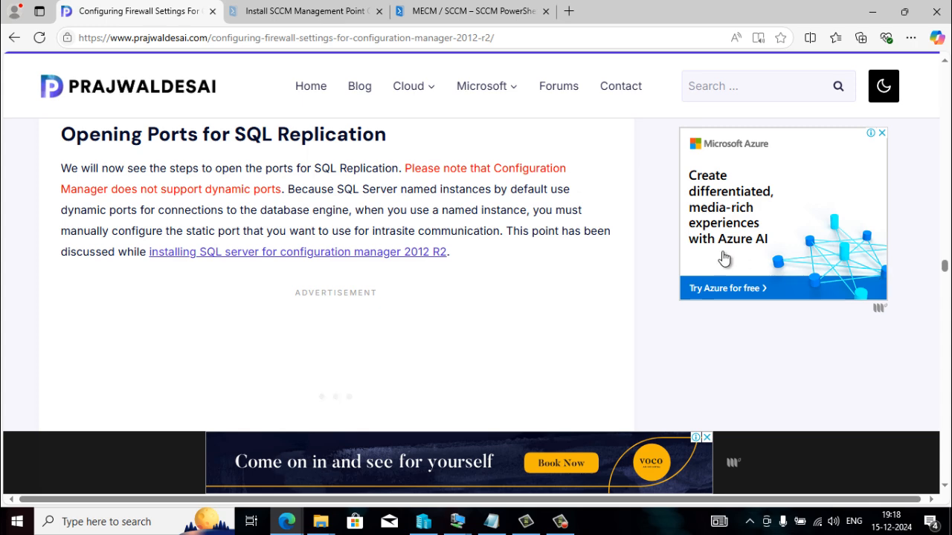
drag(944, 267, 944, 273)
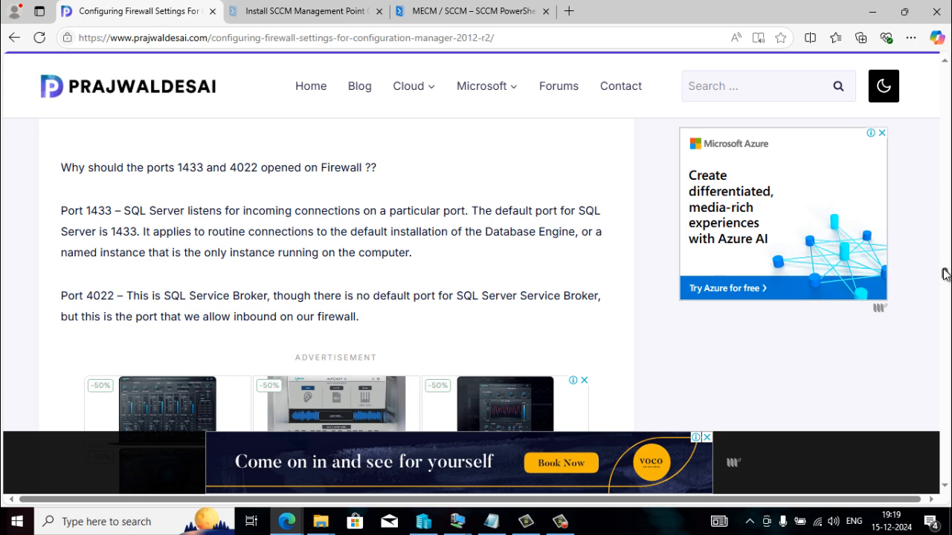
drag(945, 275, 946, 284)
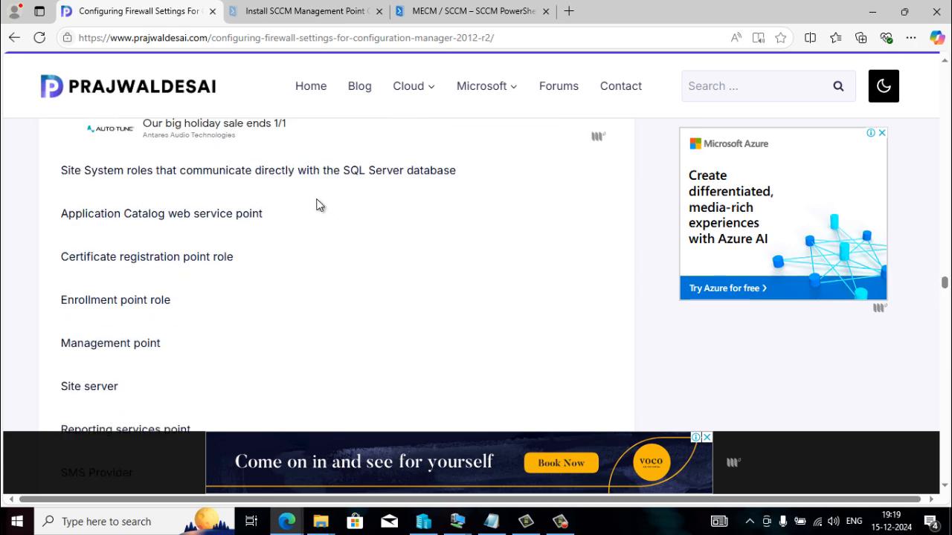
drag(944, 283, 946, 301)
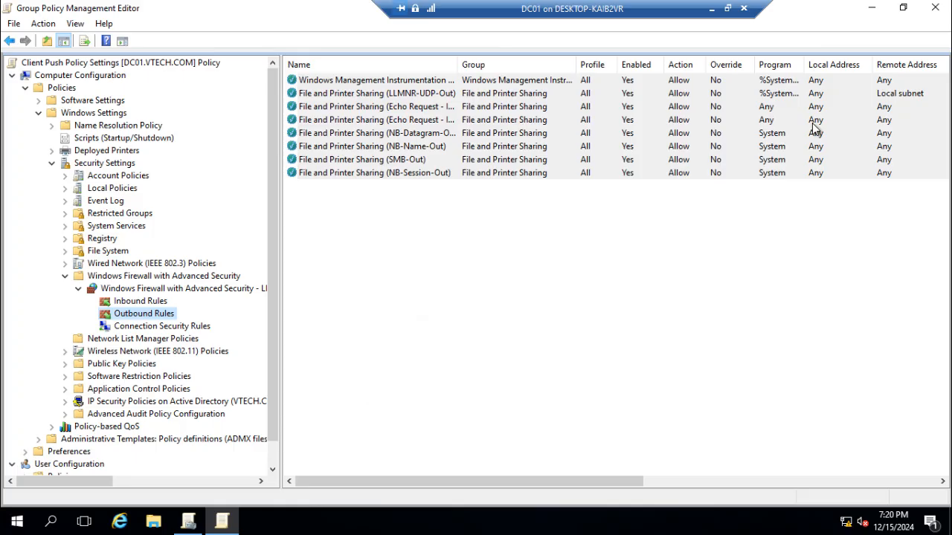
Close the policy editor and create a GPO 'SQL Server Ports for MECM 2103' linked to vtech.com.
click(936, 8)
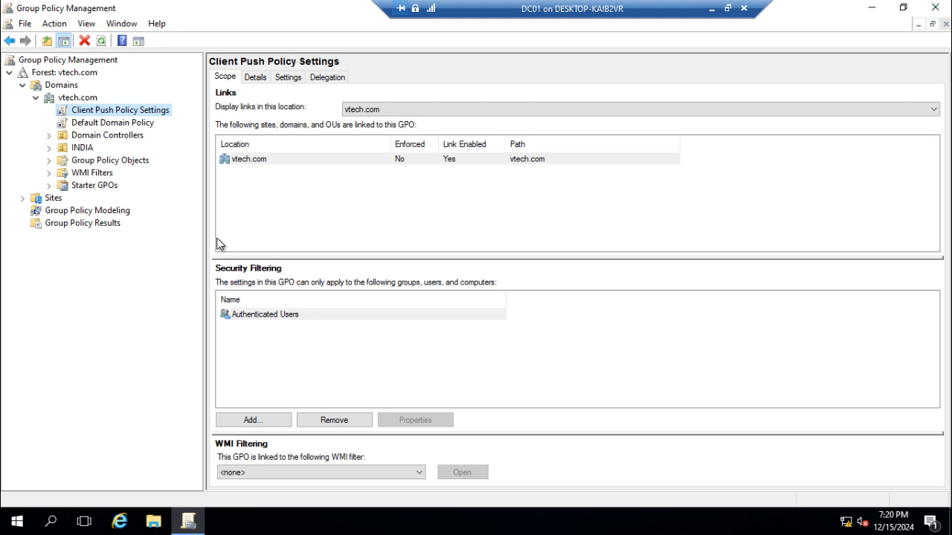
right_click(117, 113)
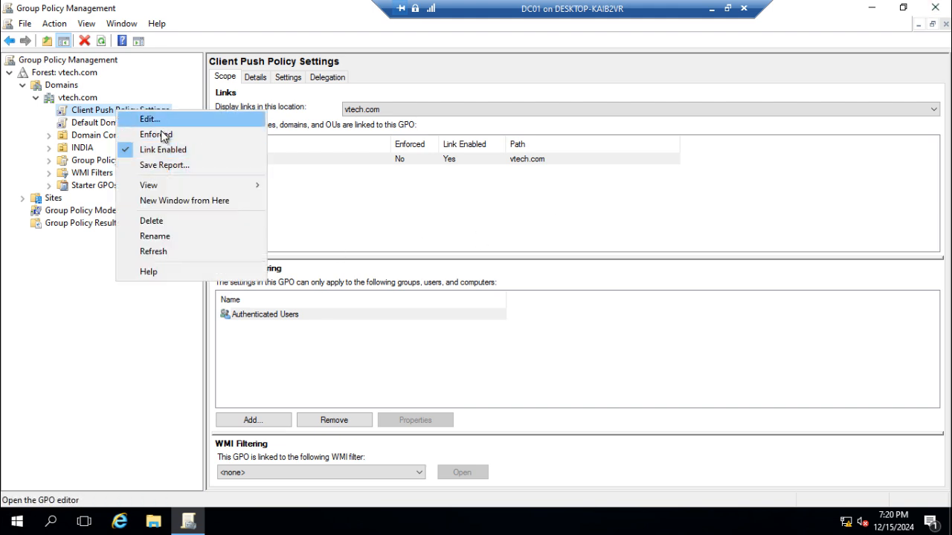
right_click(74, 100)
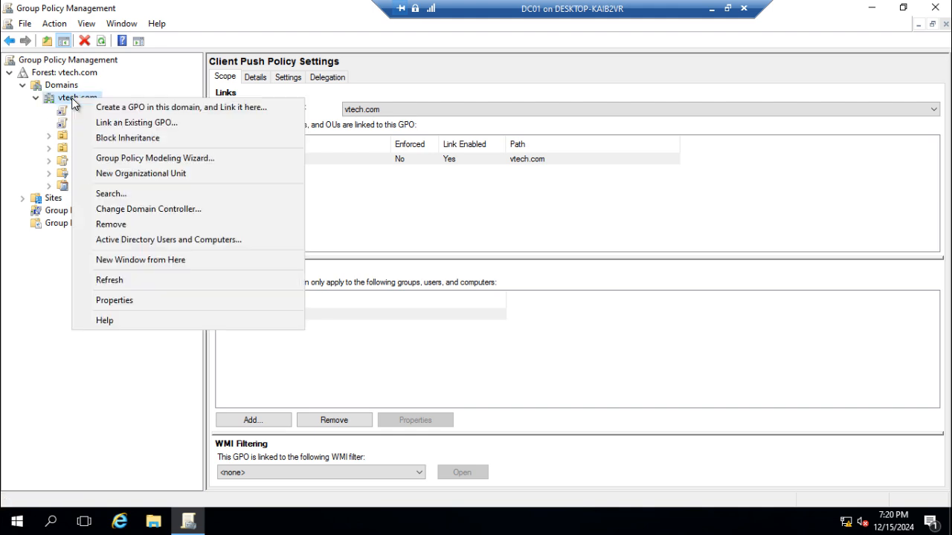
click(110, 107)
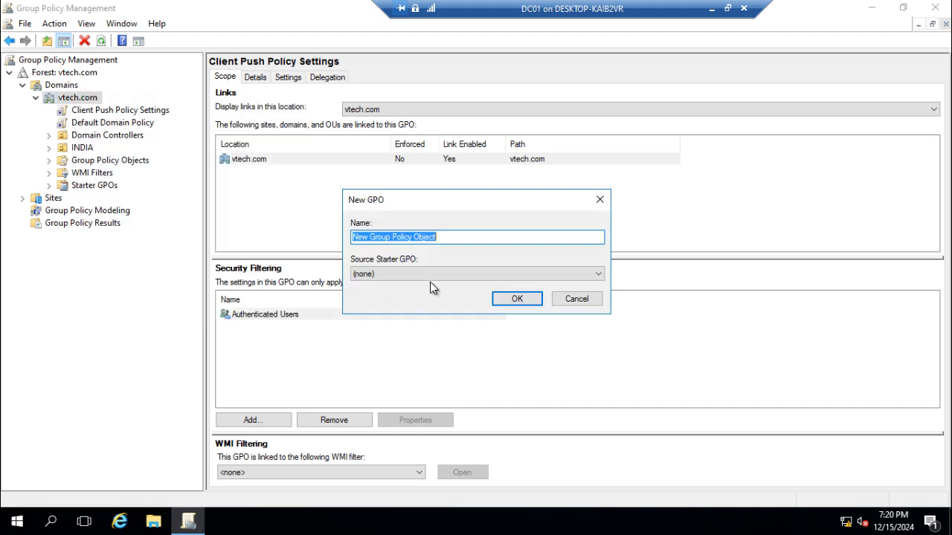
text(SQ)
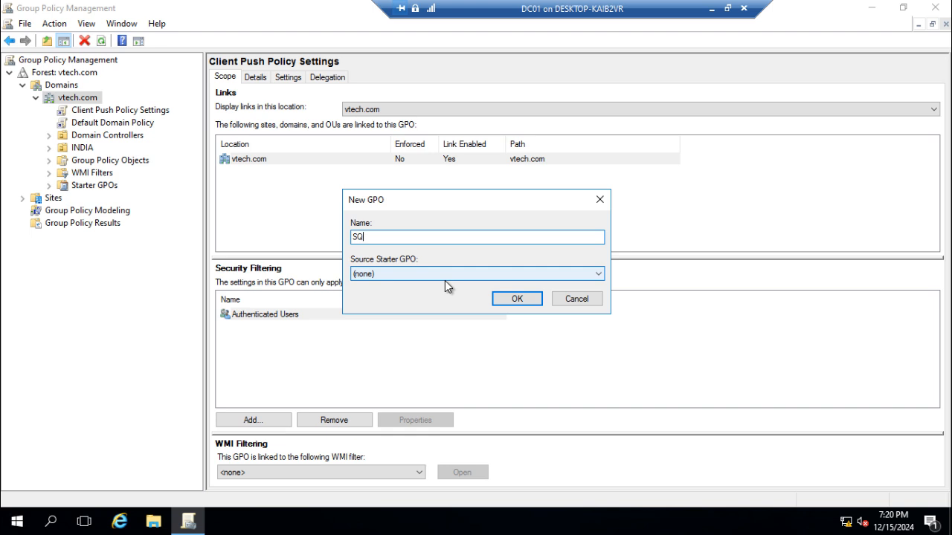
text(L Server Ports for MECM 2103)
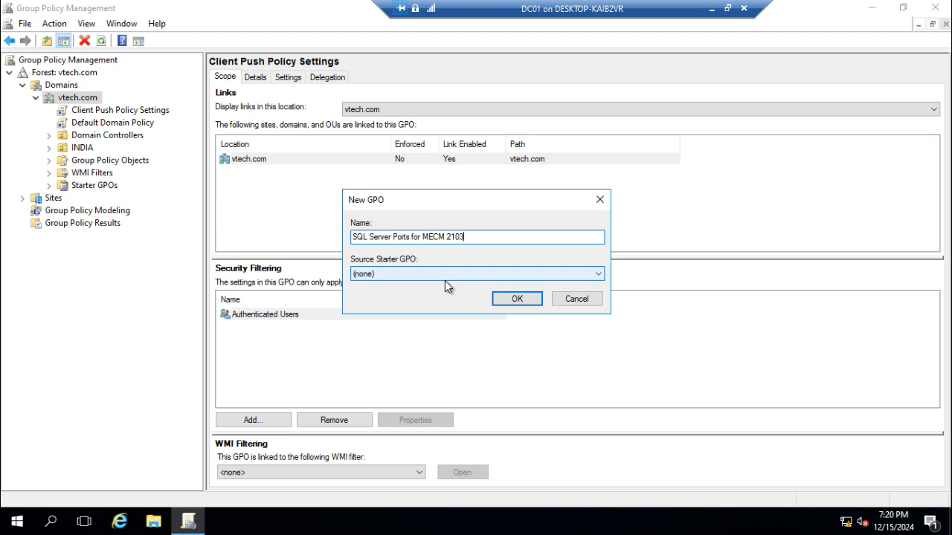
key(Return)
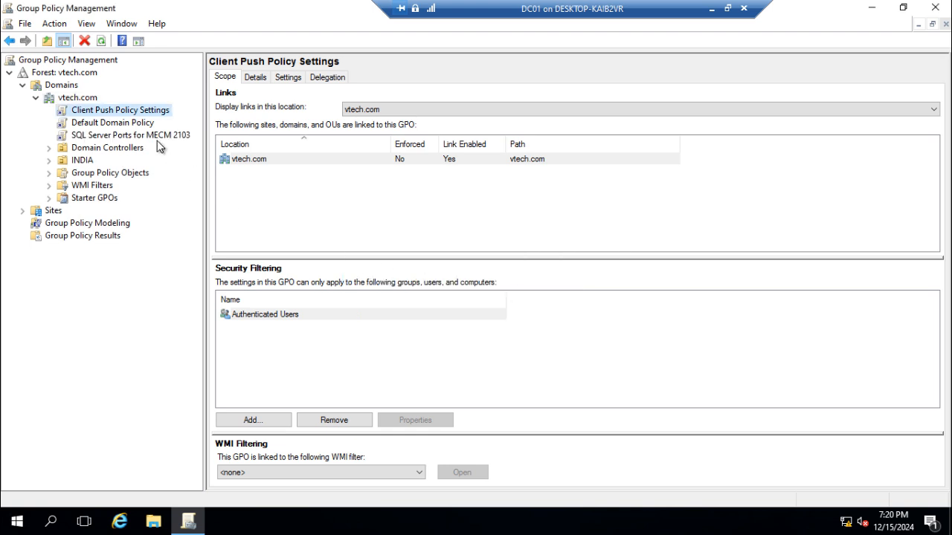
Edit the Client Push Policy Settings GPO, expand Computer Configuration Policies and maximize the editor.
right_click(118, 116)
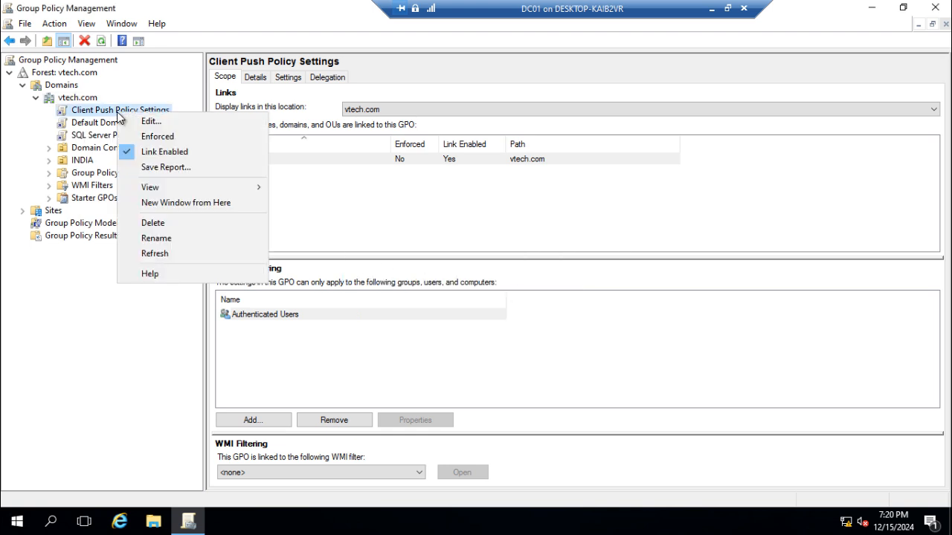
click(138, 121)
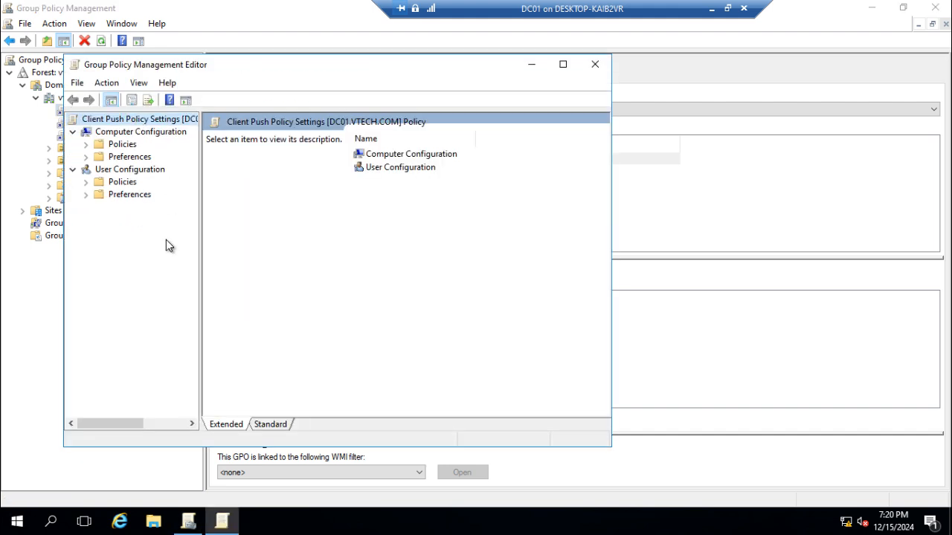
double_click(123, 144)
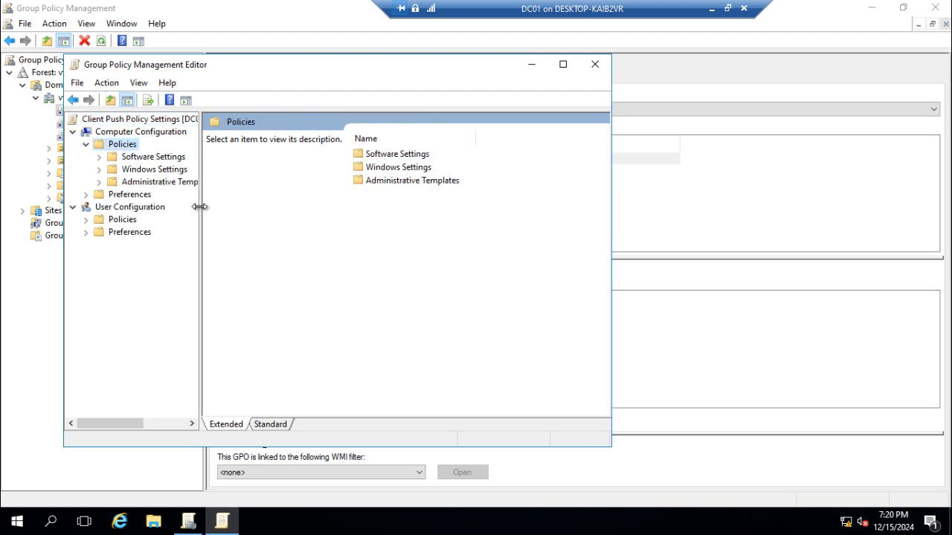
drag(199, 207, 238, 211)
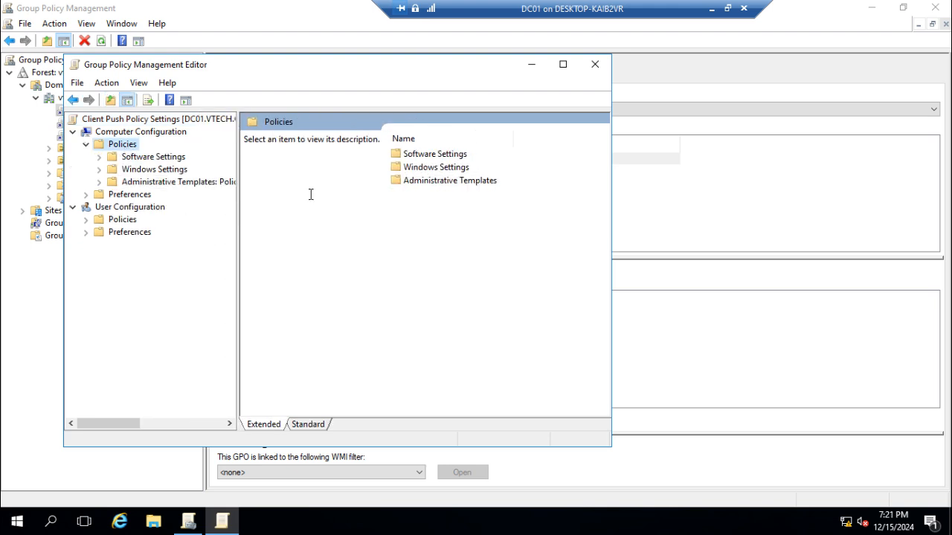
click(727, 8)
click(559, 521)
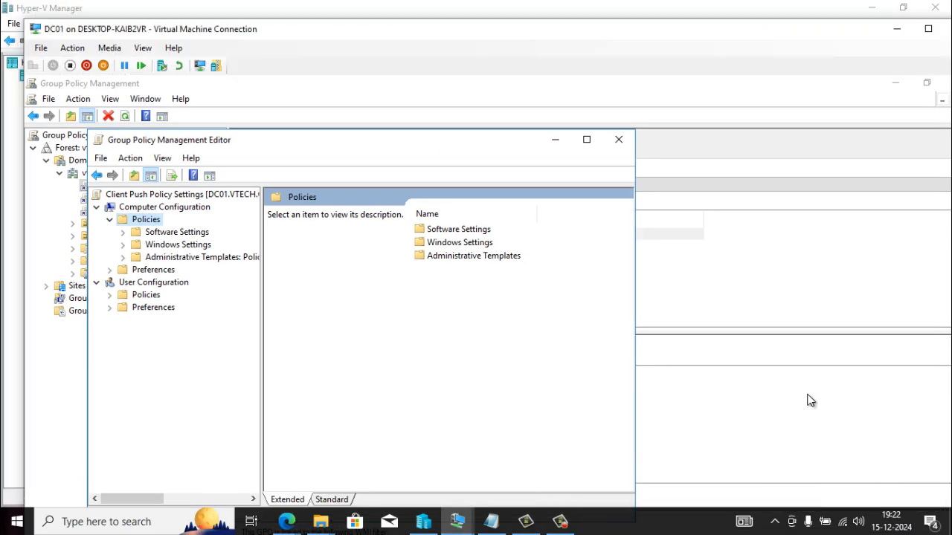
click(587, 140)
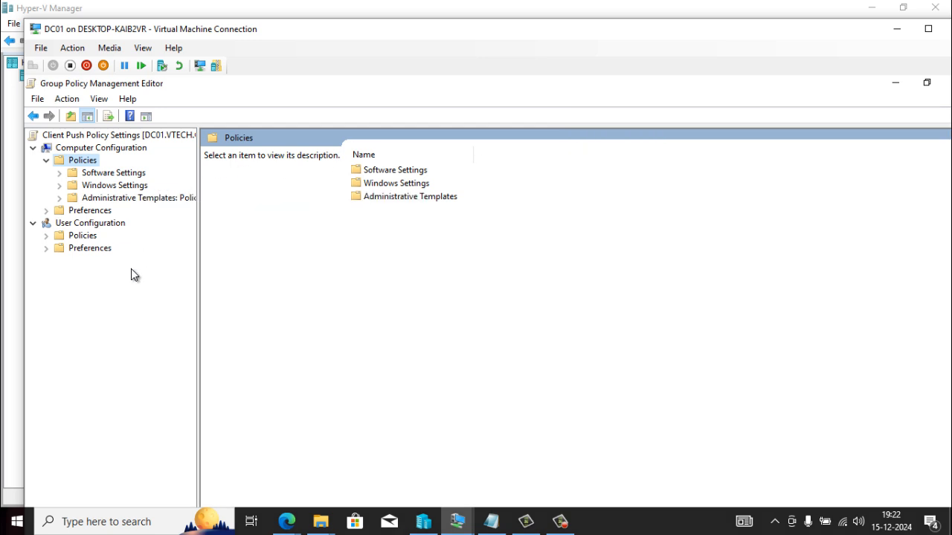
Expand Windows Settings and then Security Settings to list its policy folders.
double_click(127, 199)
double_click(148, 198)
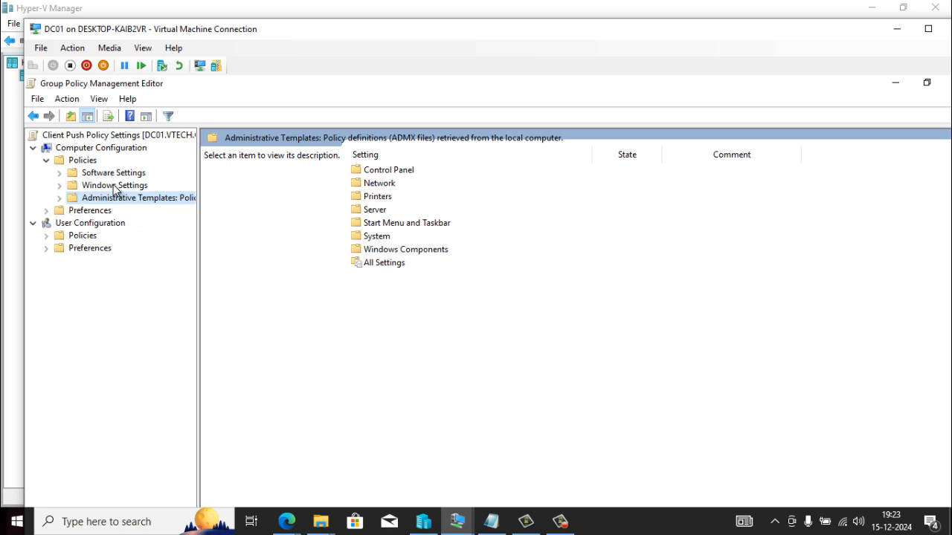
click(114, 187)
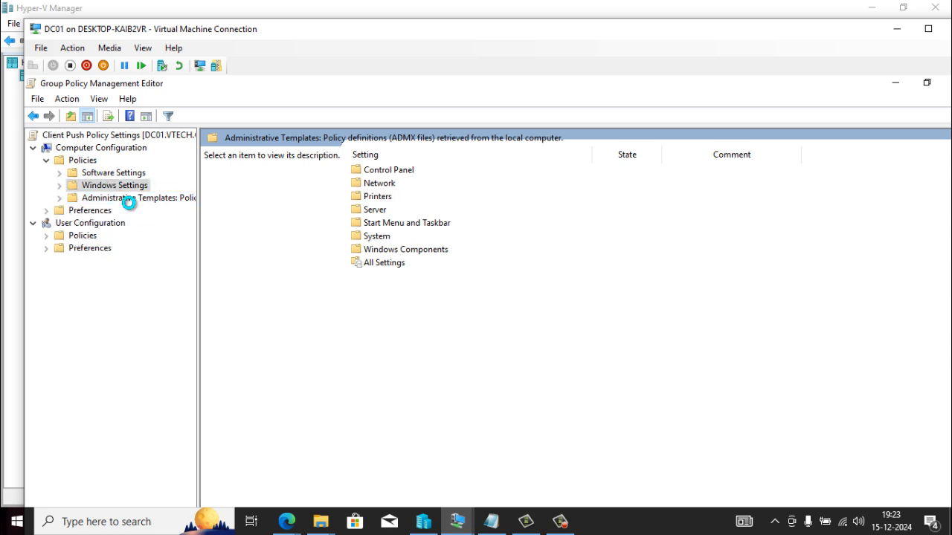
click(61, 188)
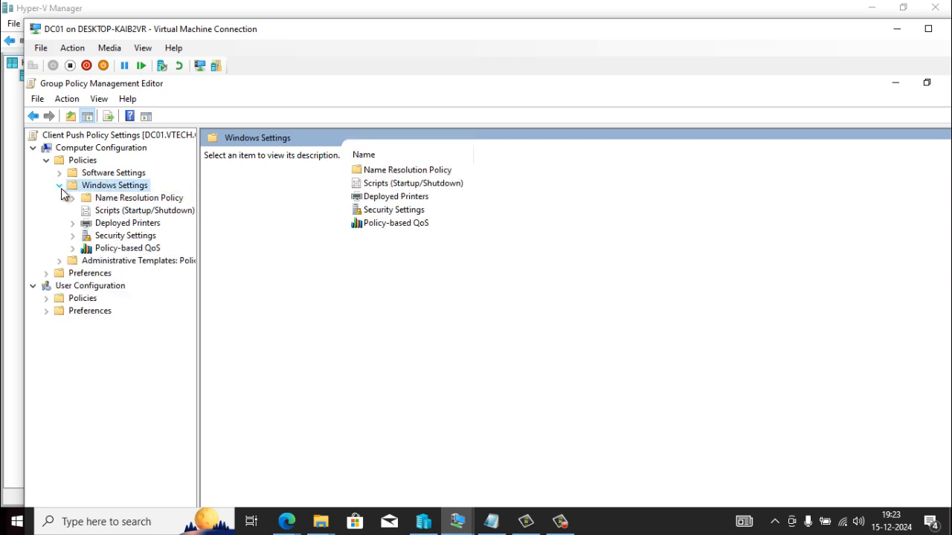
double_click(115, 237)
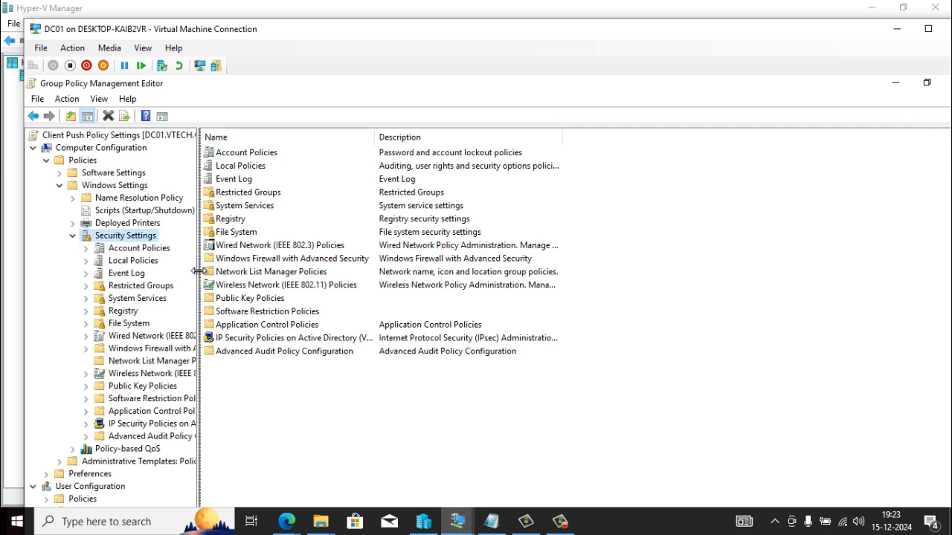
drag(198, 272, 265, 278)
click(928, 29)
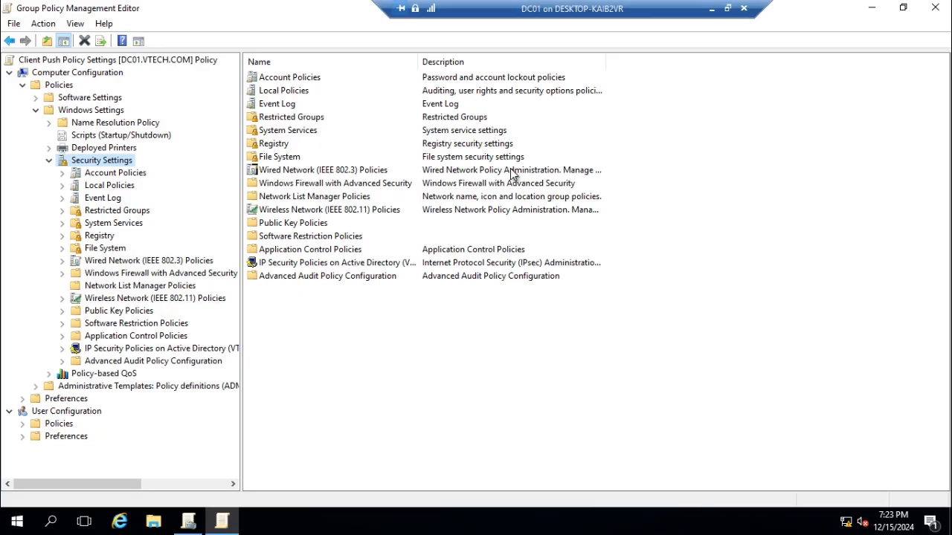
Expand Windows Firewall with Advanced Security and show the existing Inbound Rules.
double_click(176, 273)
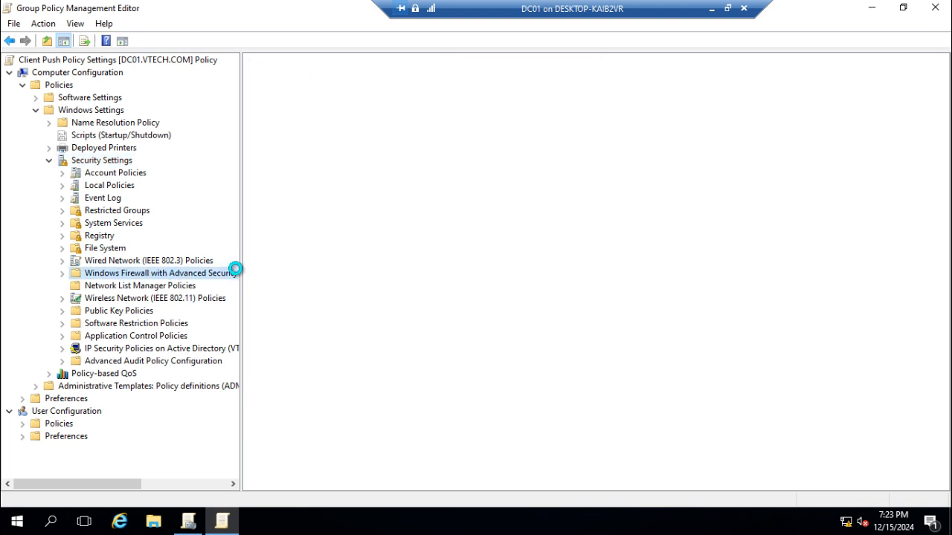
click(170, 287)
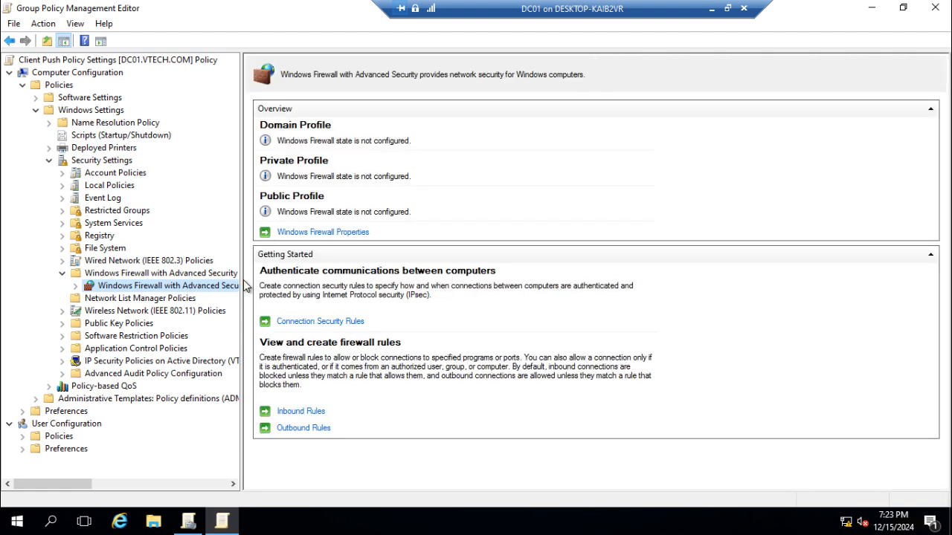
drag(243, 286, 281, 282)
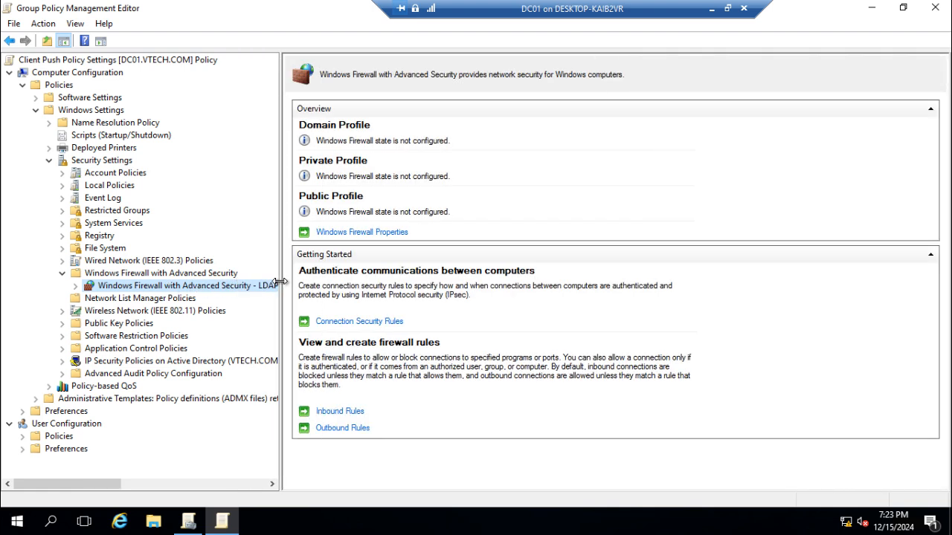
double_click(188, 287)
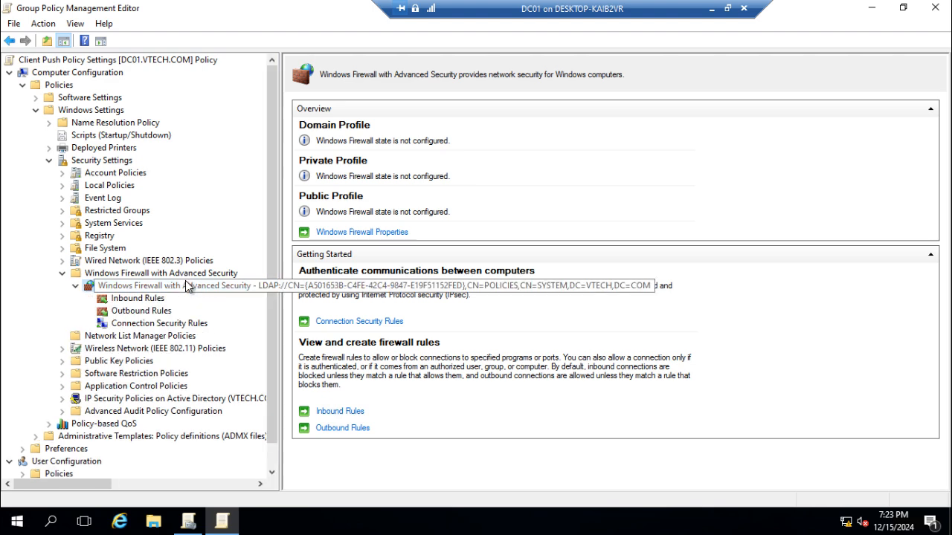
click(137, 299)
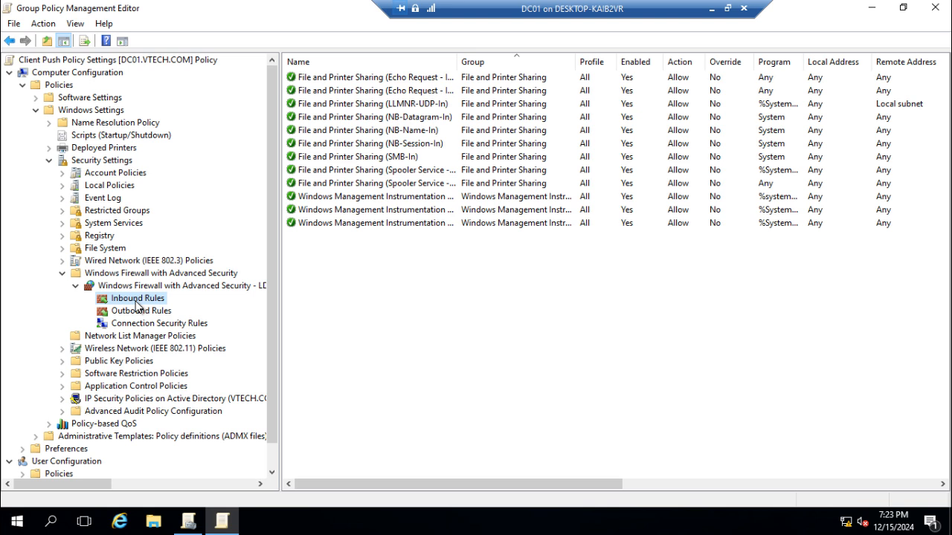
Start a new inbound Port rule for TCP 1433, allowing the connection on all profiles.
right_click(137, 305)
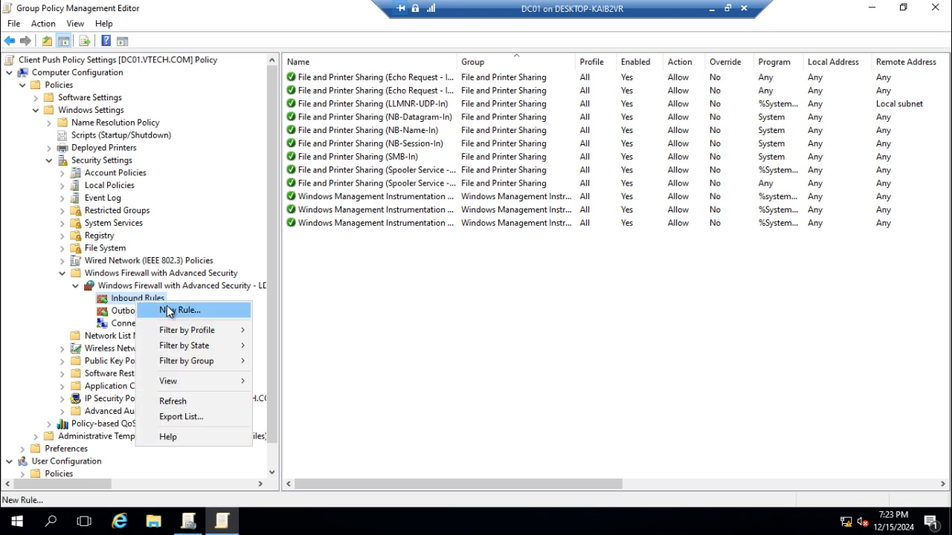
click(170, 311)
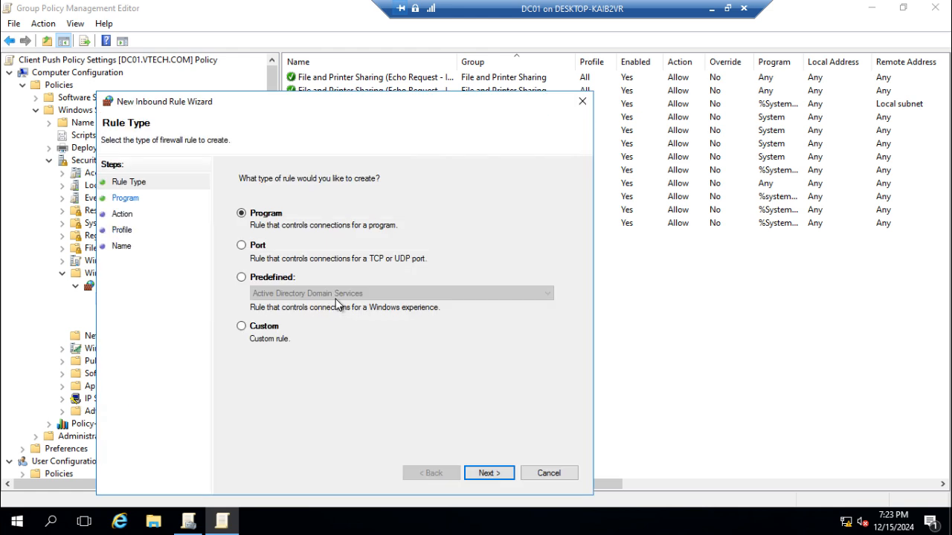
click(242, 245)
click(487, 474)
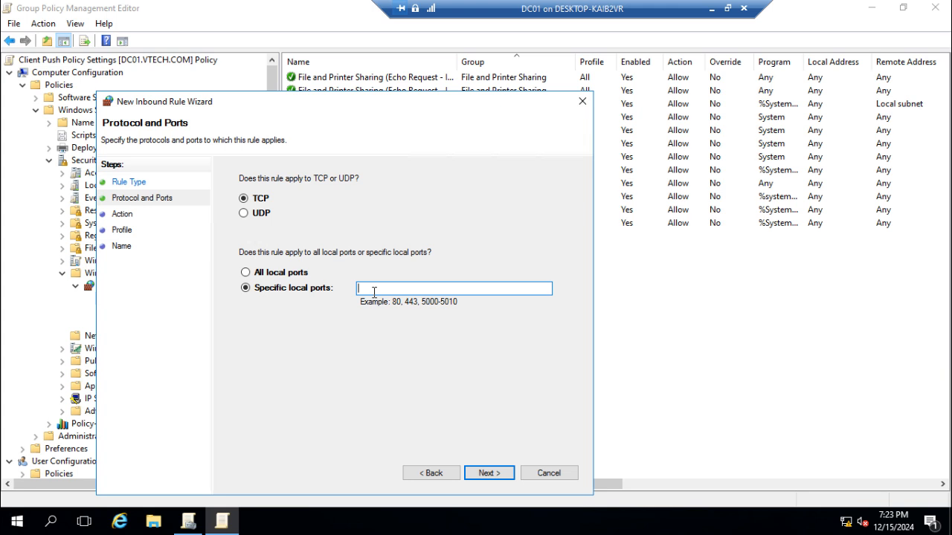
text(1433)
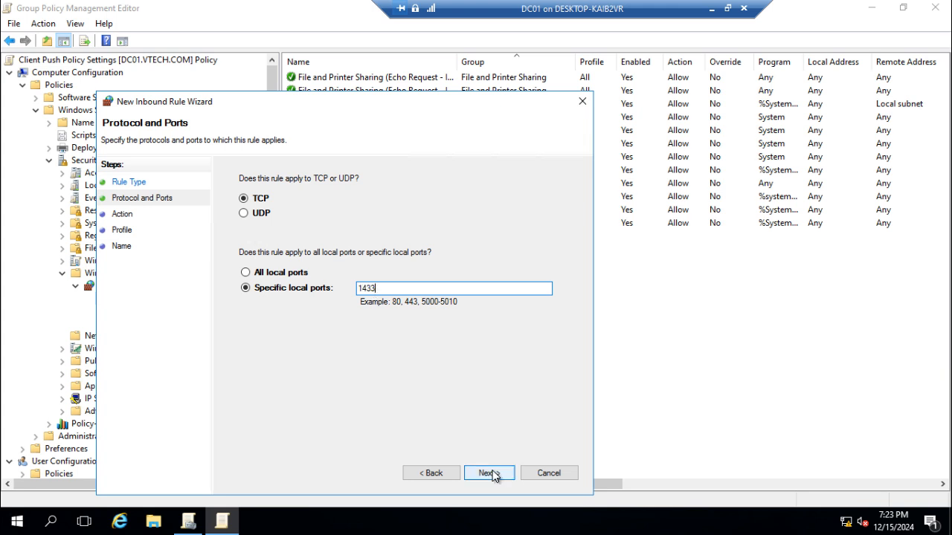
click(488, 473)
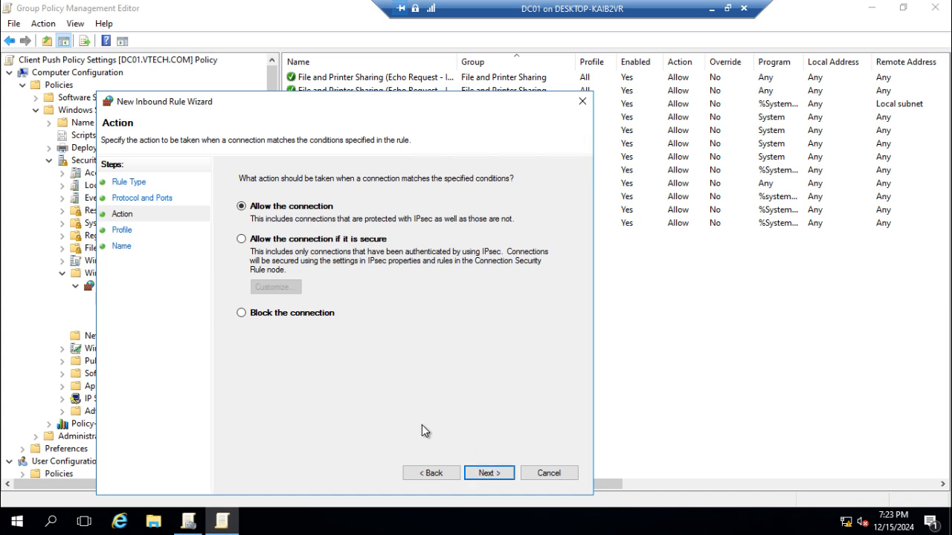
click(487, 474)
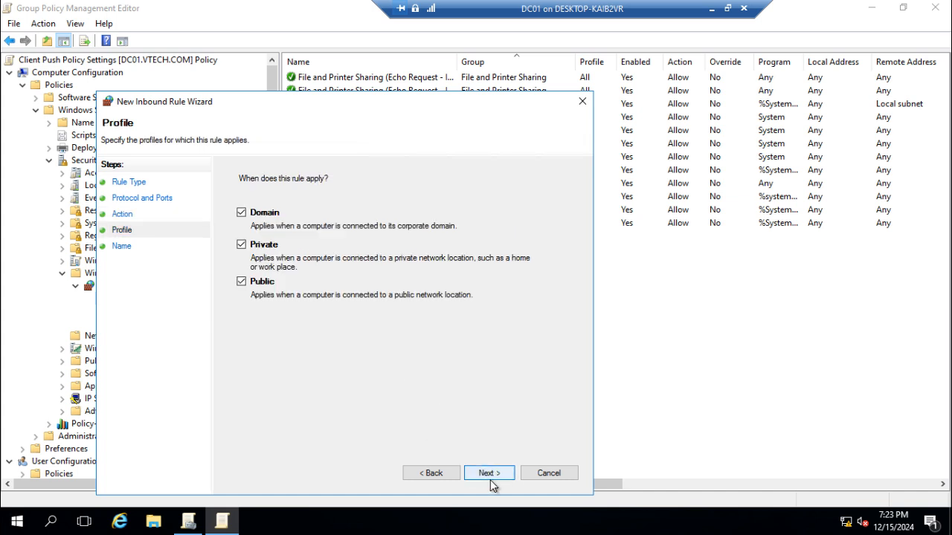
click(491, 473)
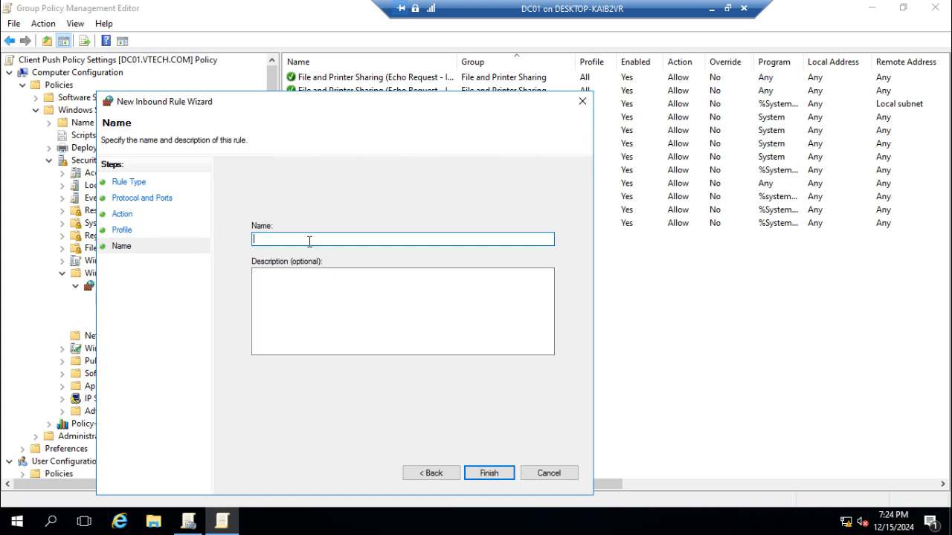
Name the rule 'TCP Inbound 1433' and finish creating it.
text(Inbound)
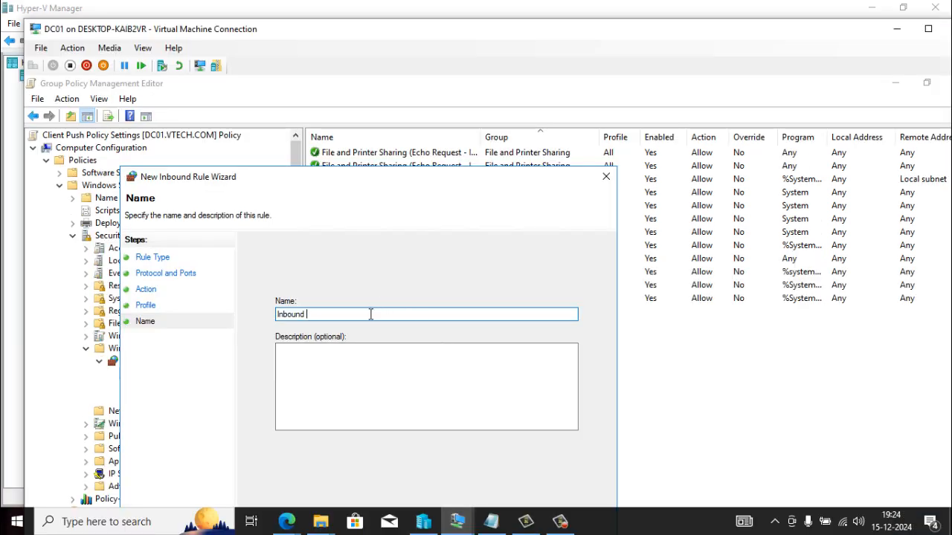
drag(370, 314, 236, 320)
text(TCP Inbound 1433)
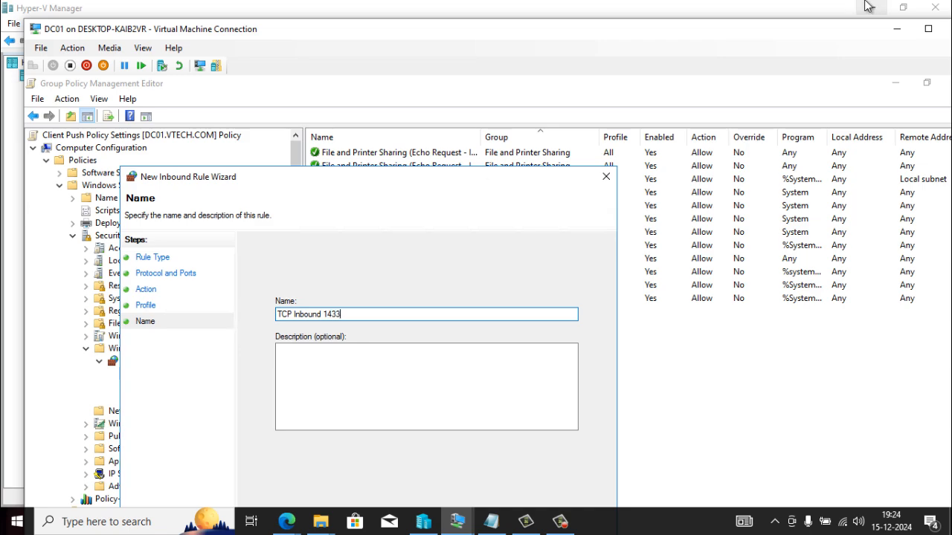
click(929, 28)
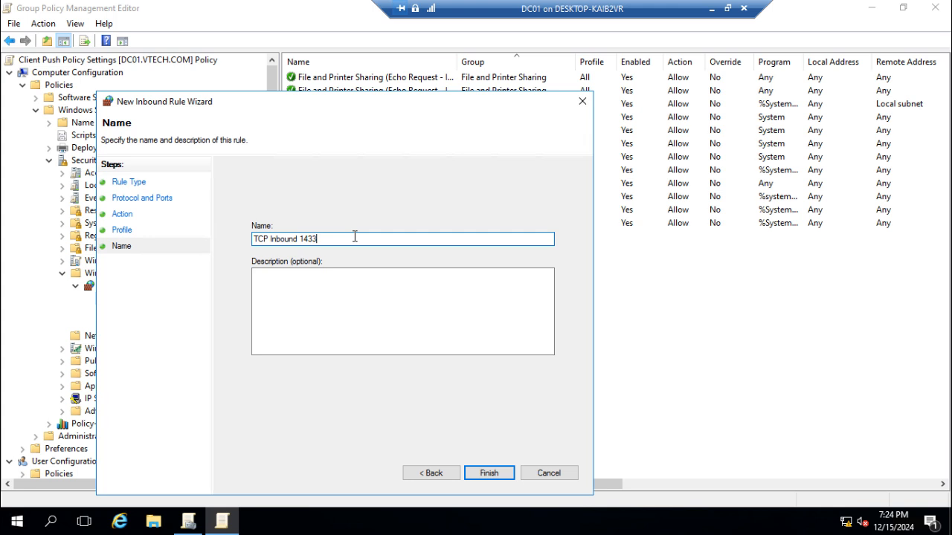
click(488, 473)
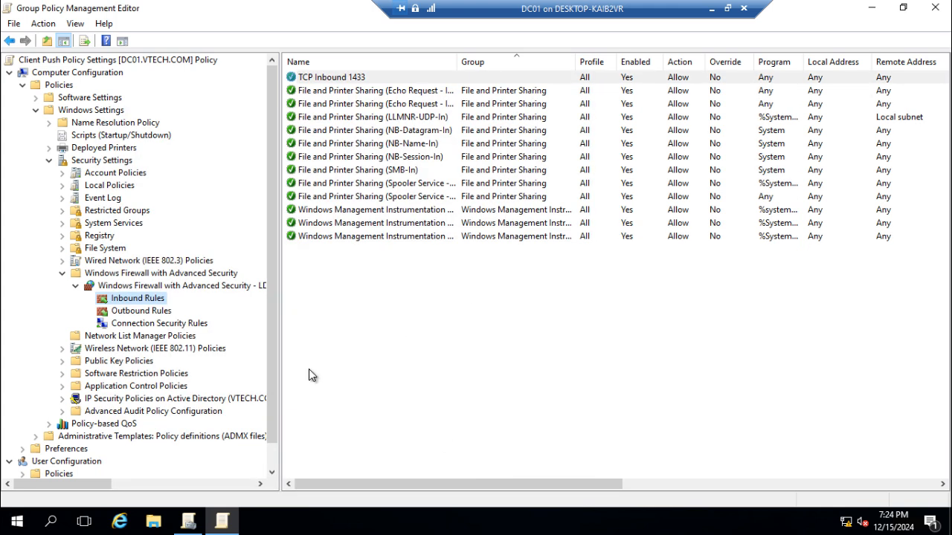
Create an inbound Port rule 'TCP Inbound 4022' allowing TCP 4022 on all profiles.
right_click(144, 304)
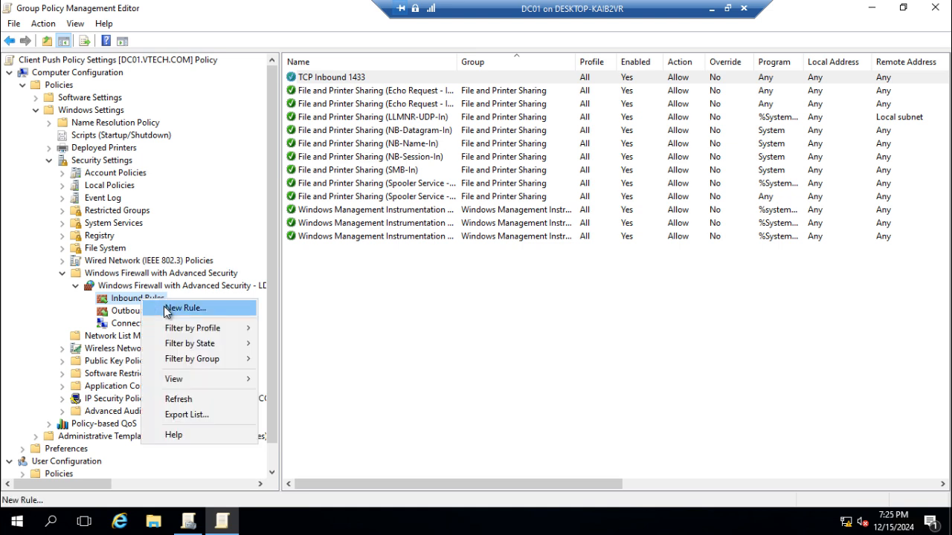
click(167, 312)
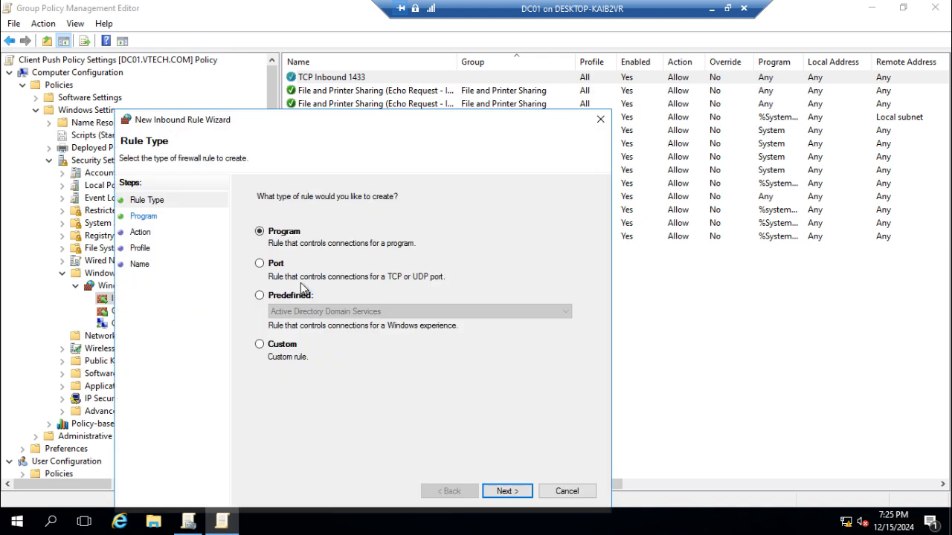
drag(354, 125, 406, 67)
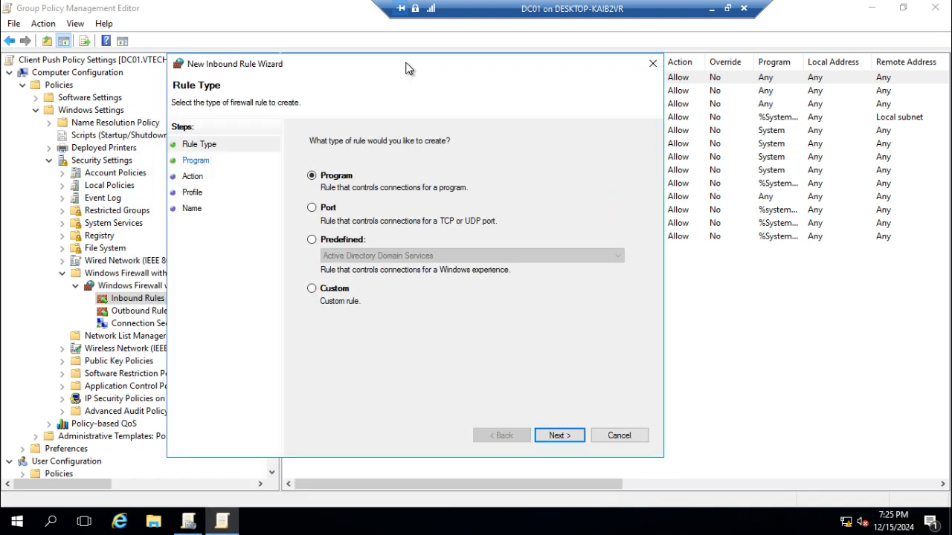
click(326, 212)
click(558, 436)
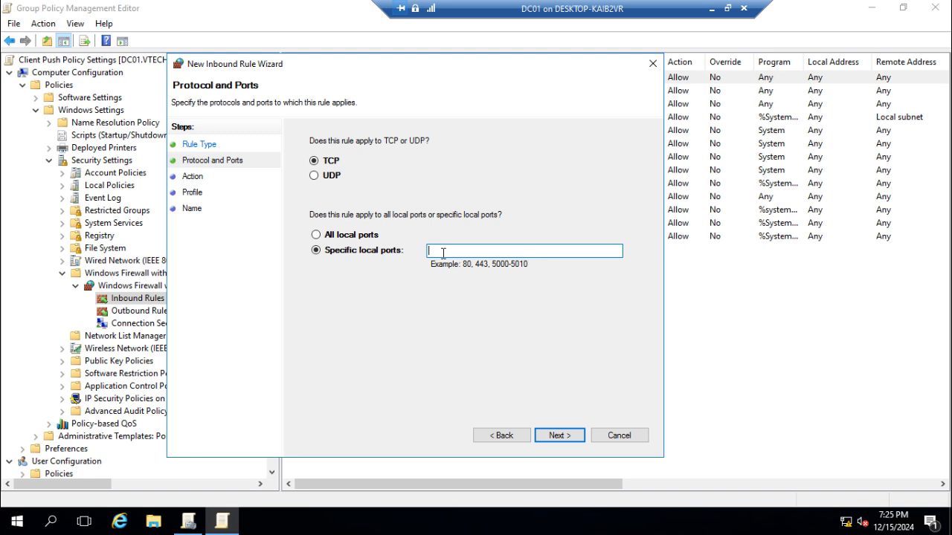
text(4022)
click(558, 432)
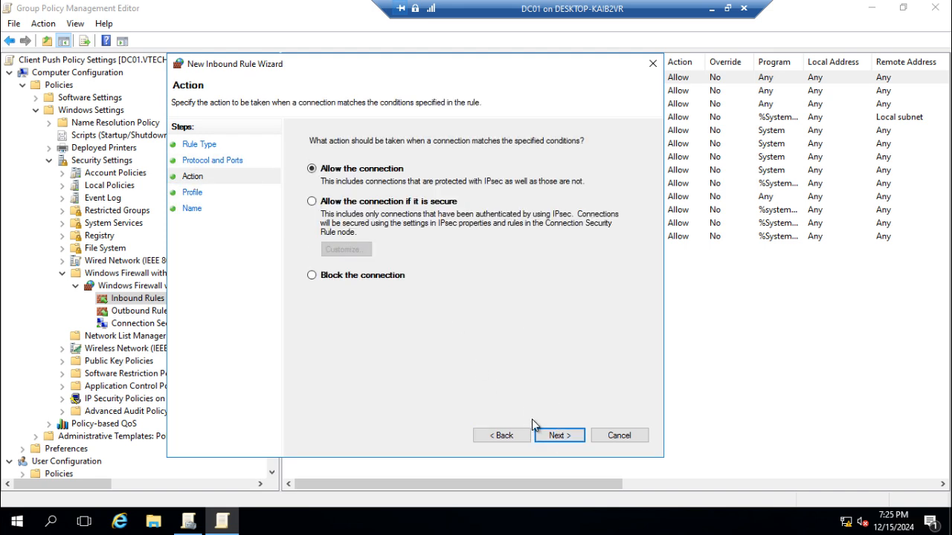
click(554, 436)
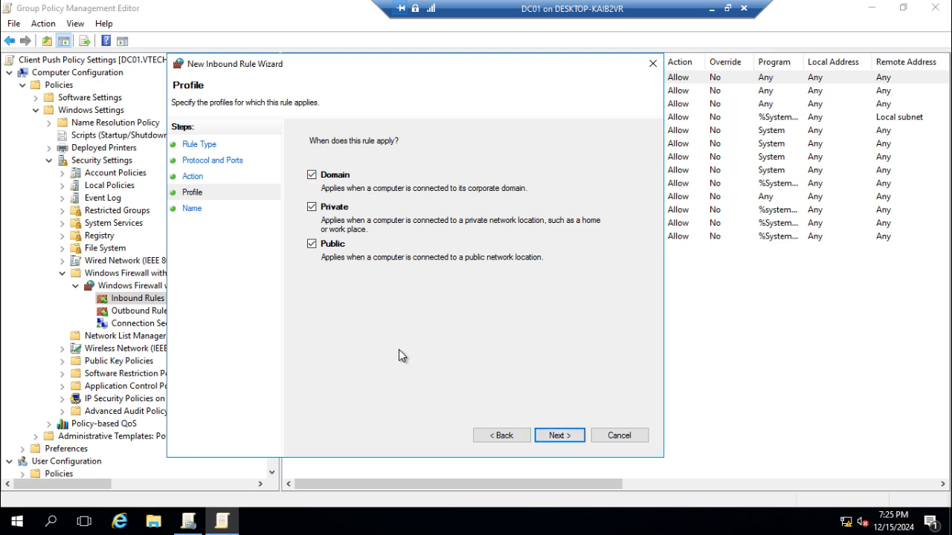
click(554, 436)
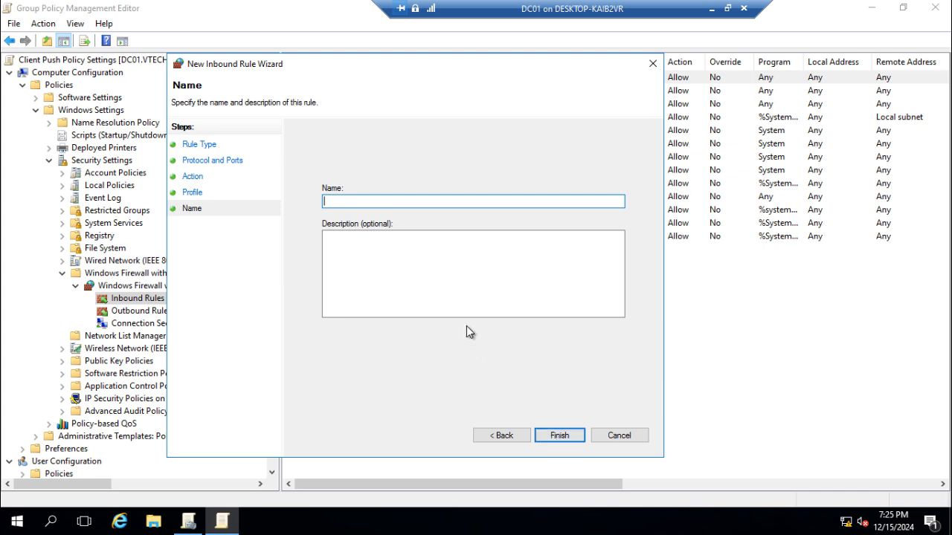
text(TCP Inbound 4022)
click(575, 439)
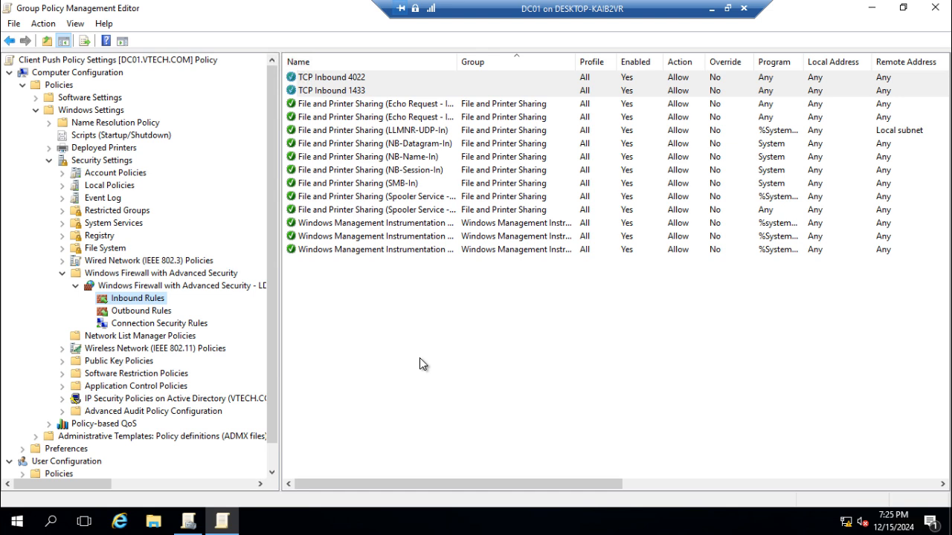
Close the policy editor and GPMC, then launch Command Prompt as administrator.
click(933, 9)
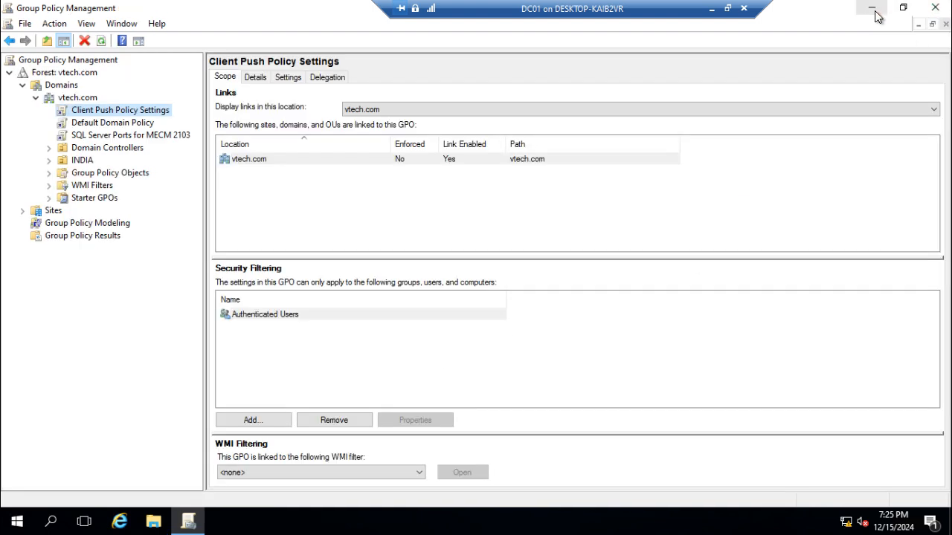
click(935, 8)
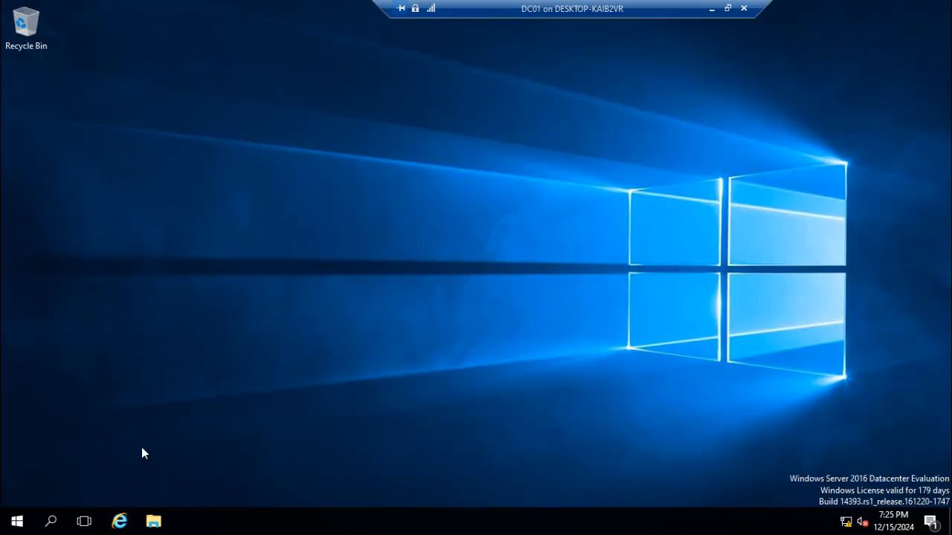
click(15, 520)
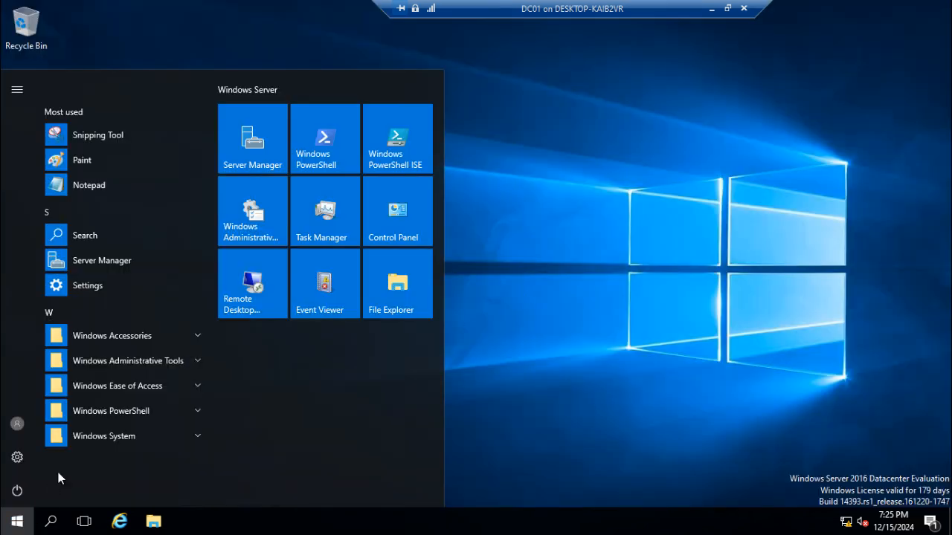
text(cmd)
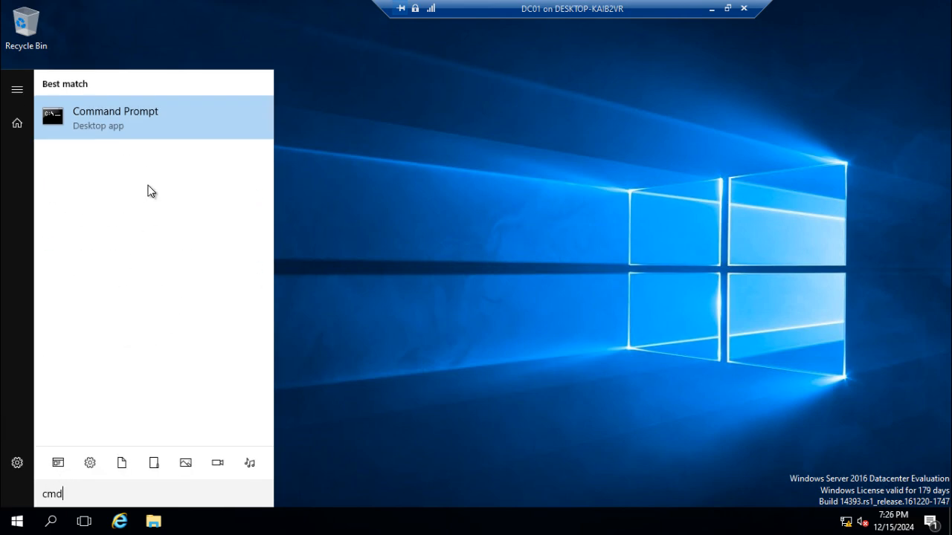
right_click(154, 109)
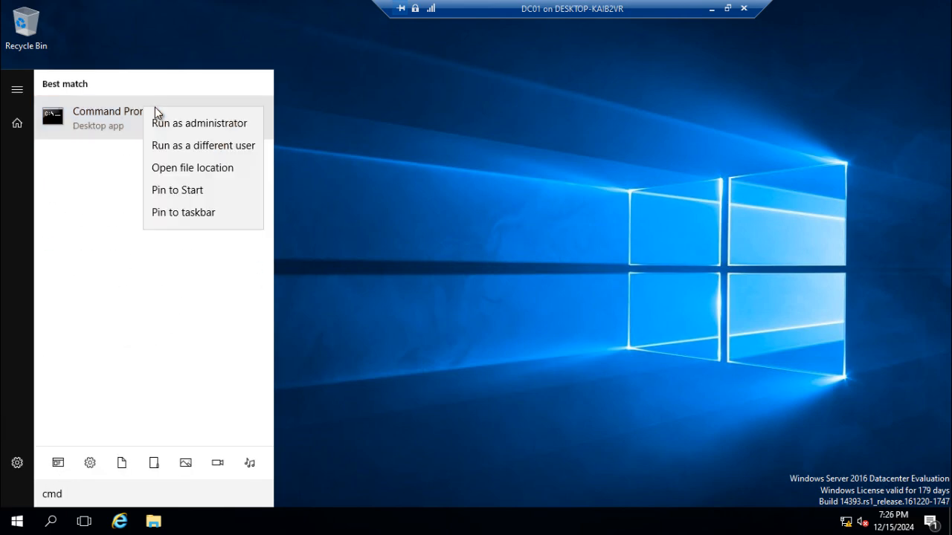
click(187, 128)
click(403, 349)
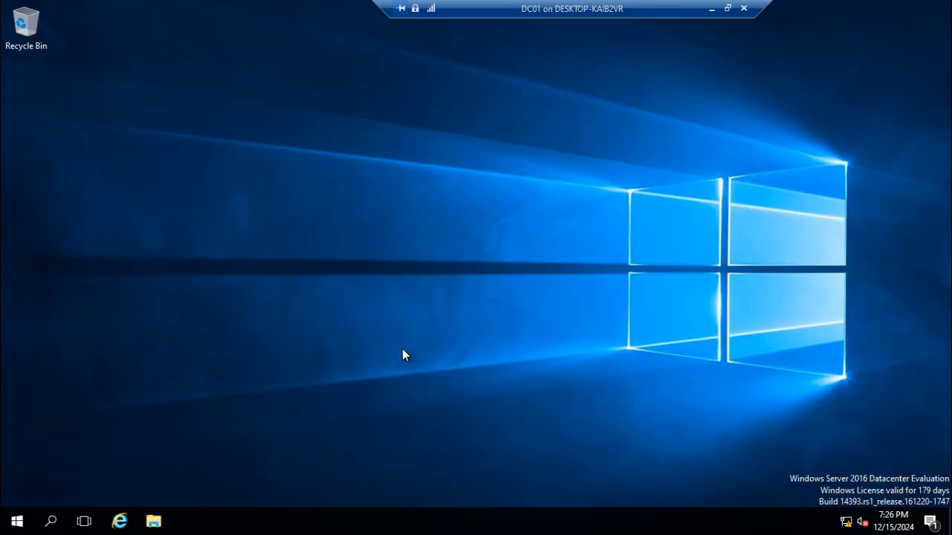
Run gpupdate /force and refresh the desktop while the policy update completes.
text(gpu)
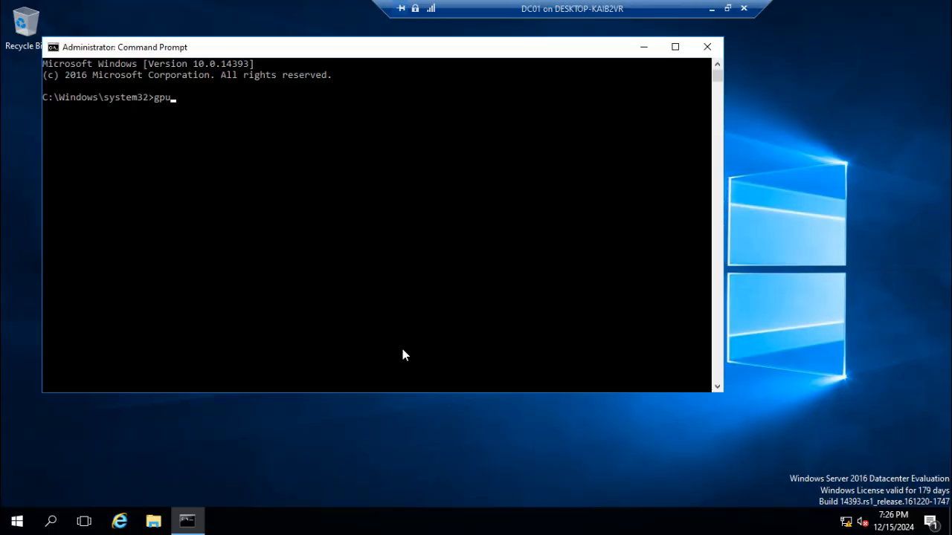
text(pdate /force)
key(Return)
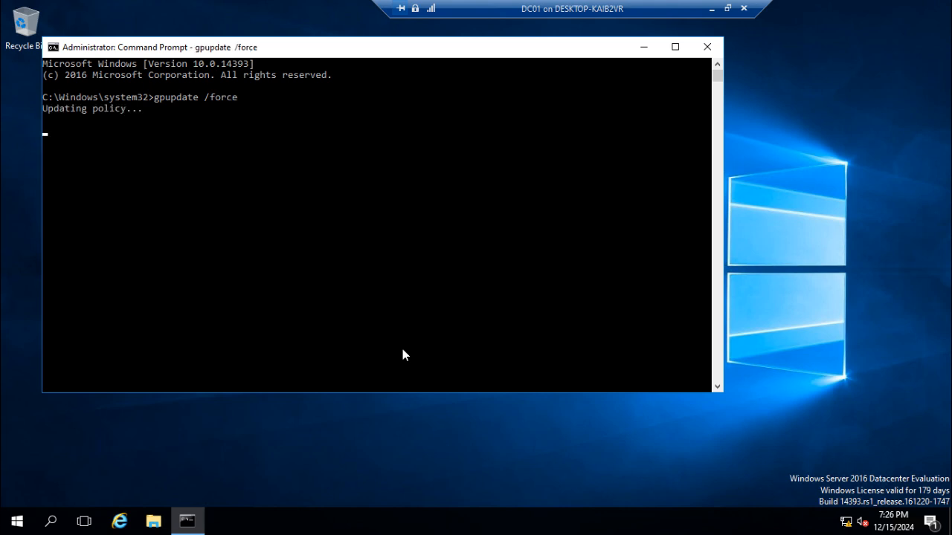
right_click(780, 263)
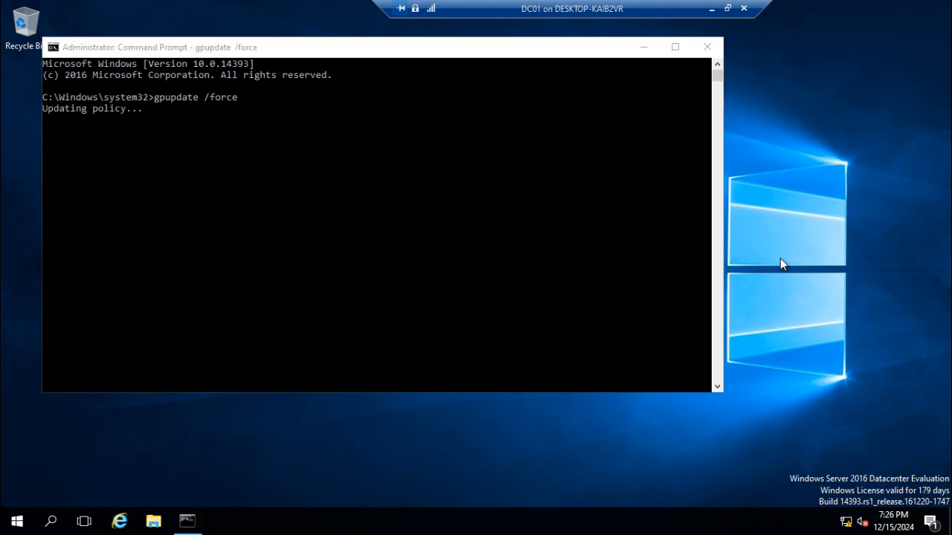
click(813, 300)
right_click(807, 293)
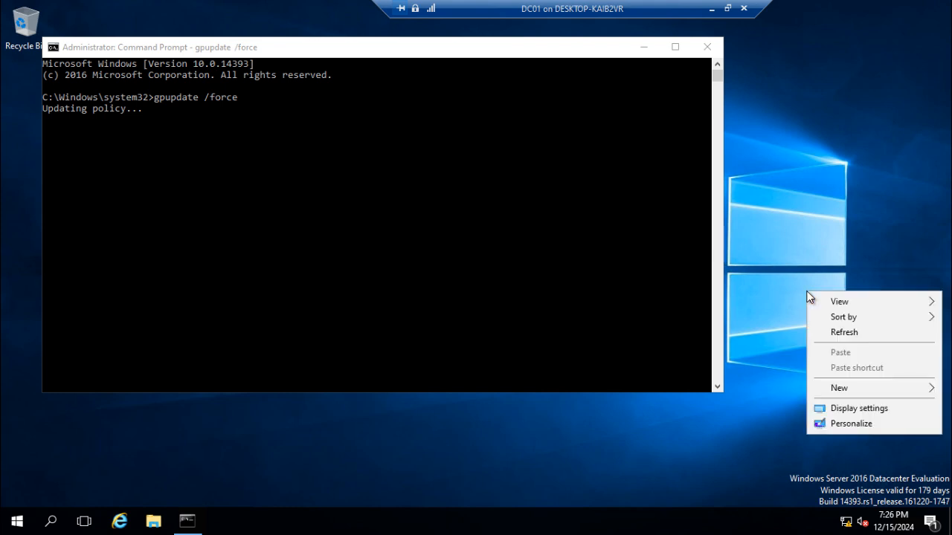
click(836, 332)
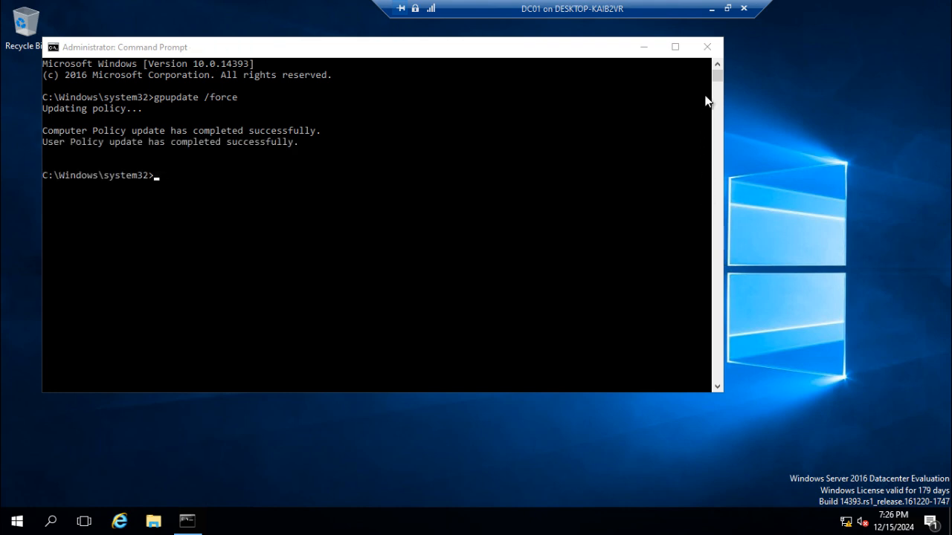
Close the prompt, reopen an elevated Command Prompt and run rsop.msc.
click(707, 47)
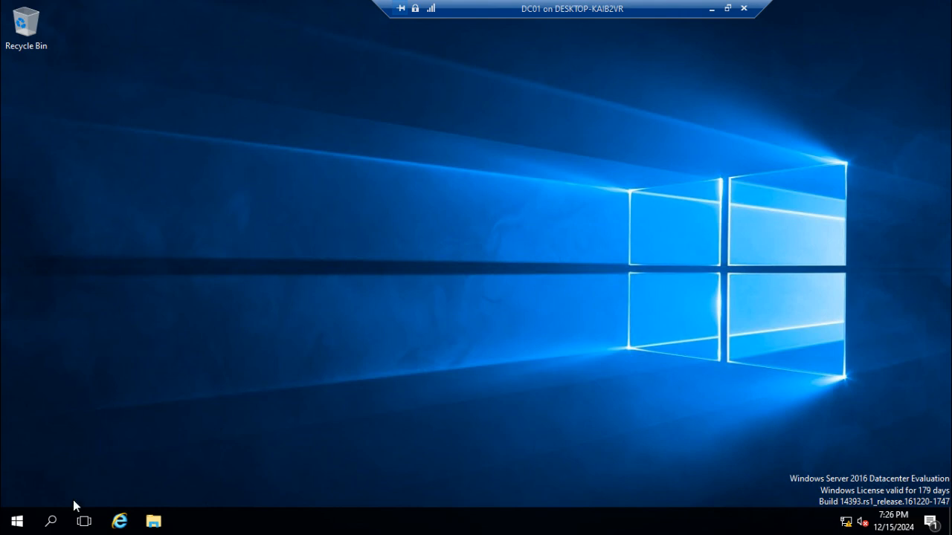
click(15, 521)
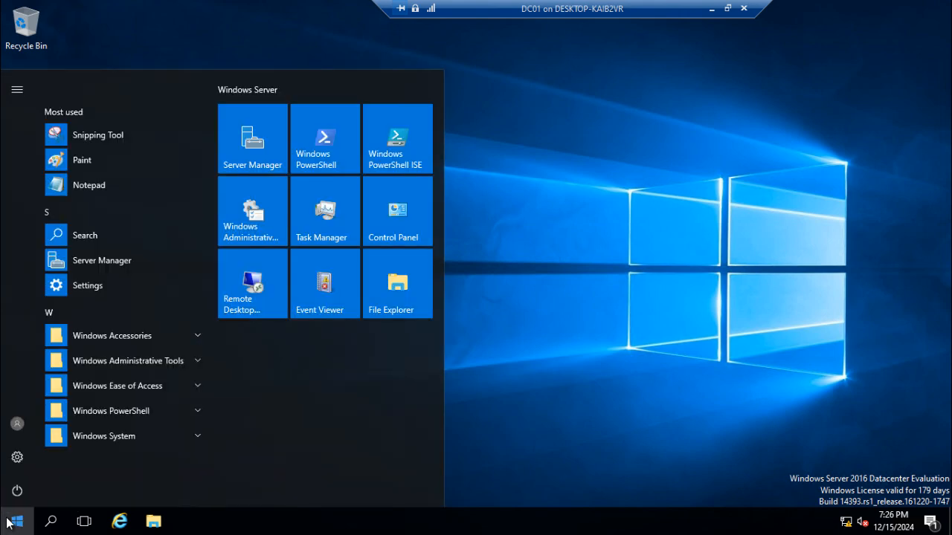
text(cmd)
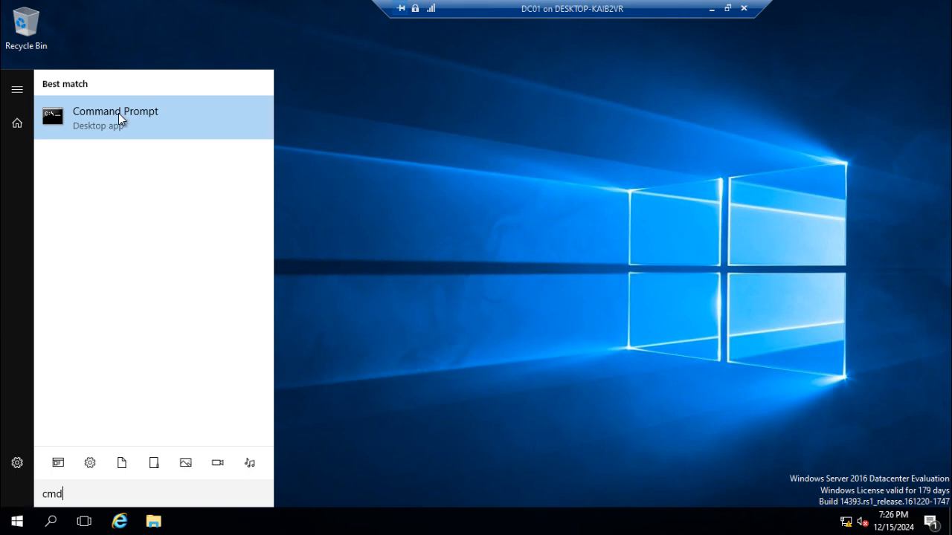
right_click(121, 122)
click(149, 128)
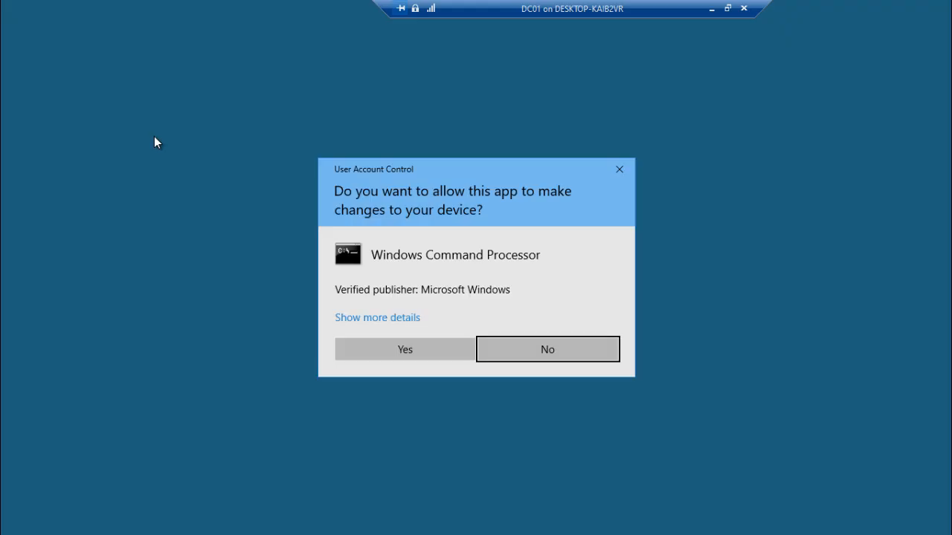
click(380, 344)
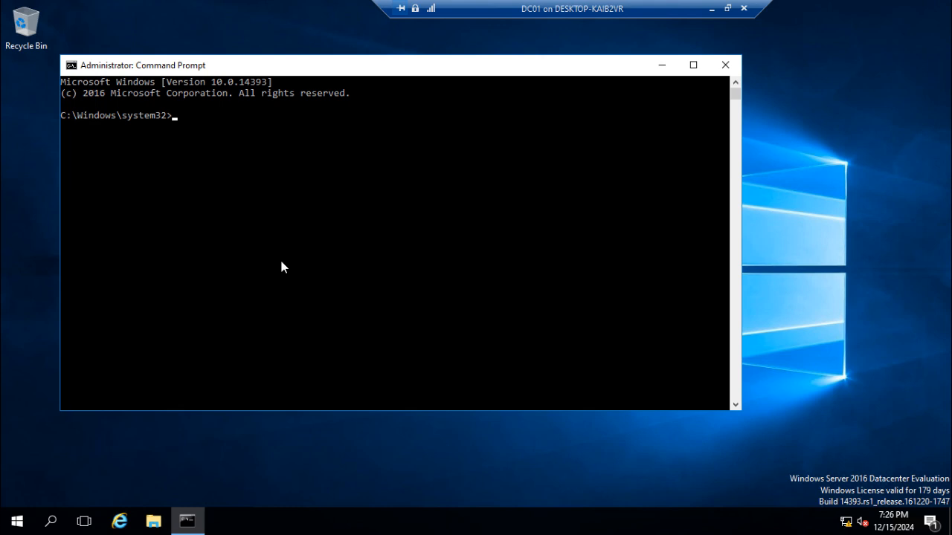
text(rsop.msc)
key(Return)
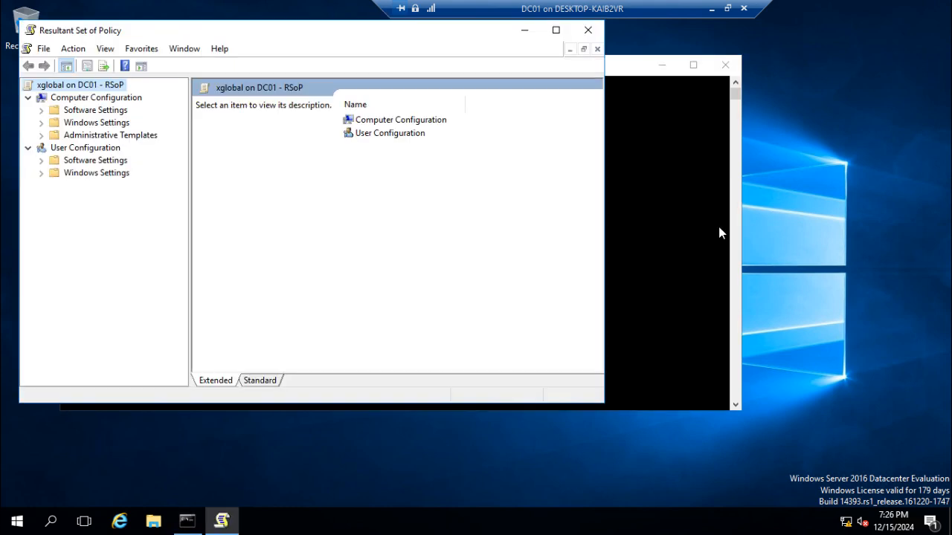
Maximize RSoP, view Extra Registry Settings in Standard view with widened Setting and State columns, then close.
click(552, 32)
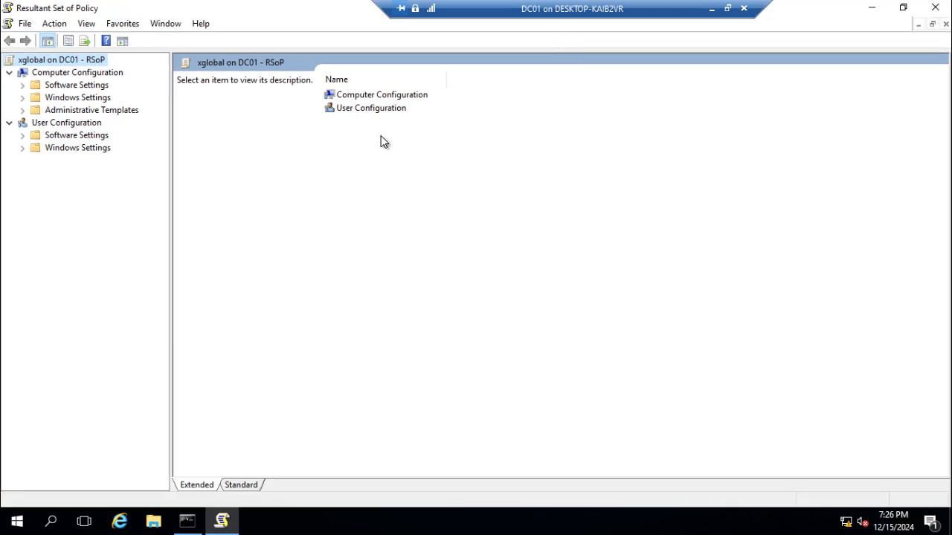
double_click(93, 111)
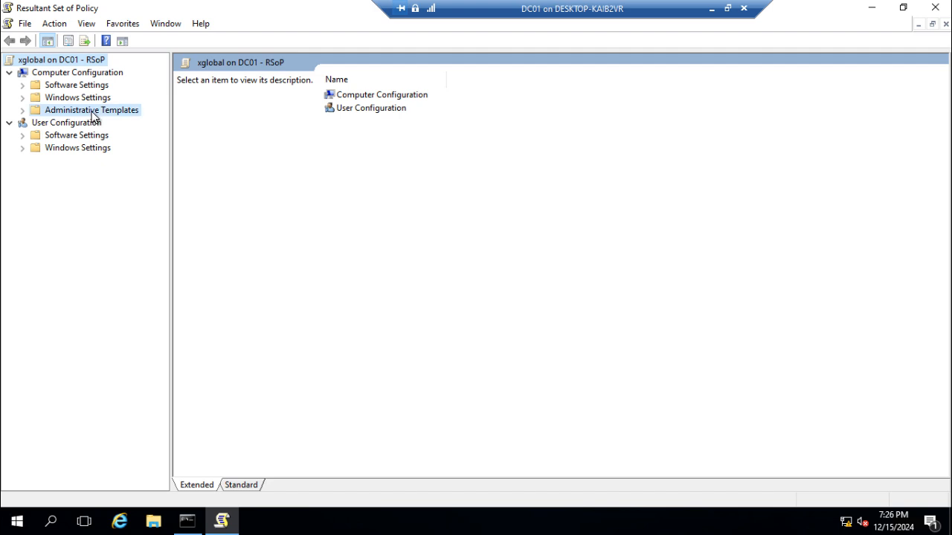
click(90, 124)
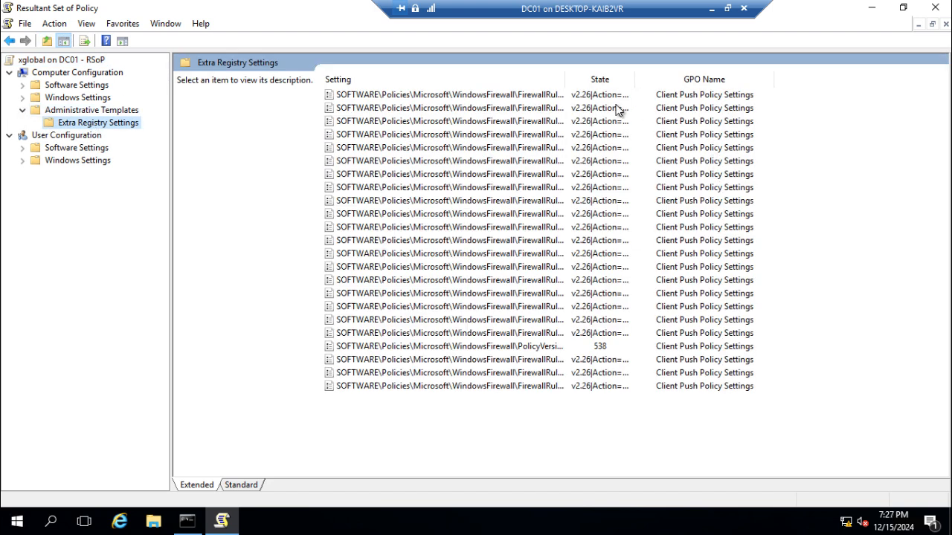
click(249, 486)
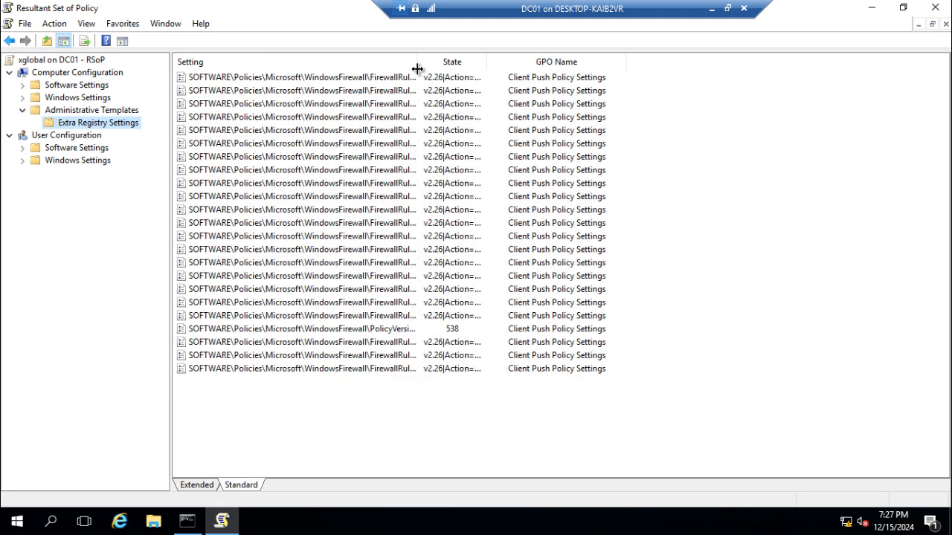
drag(417, 64, 457, 63)
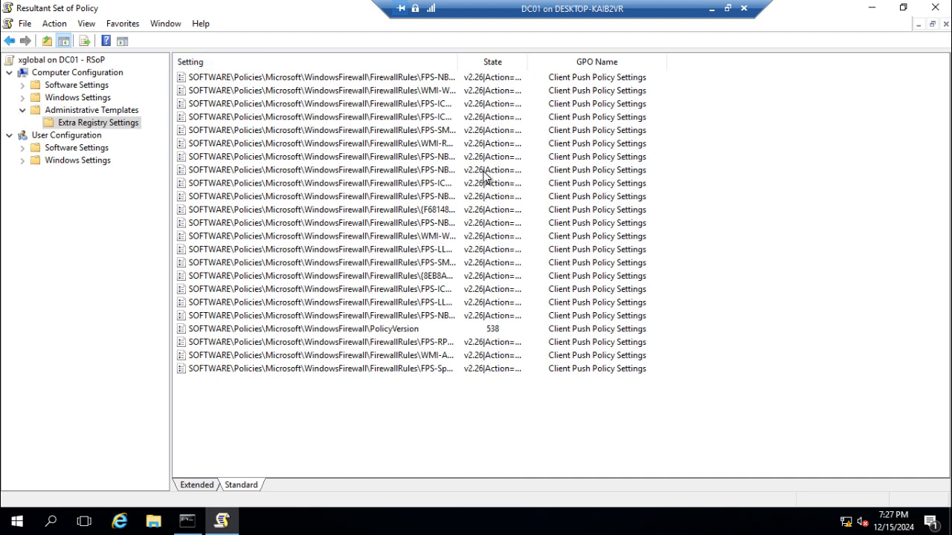
drag(458, 64, 545, 65)
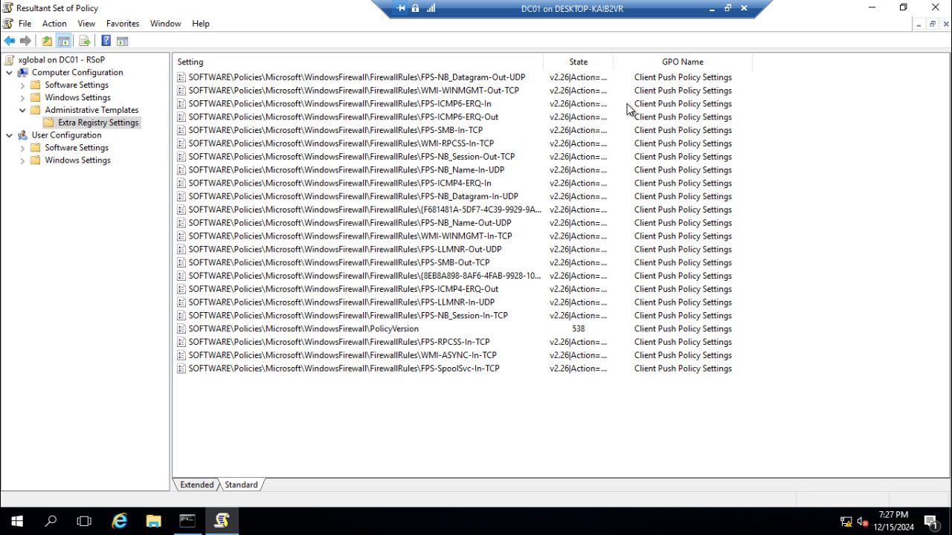
drag(614, 62, 639, 63)
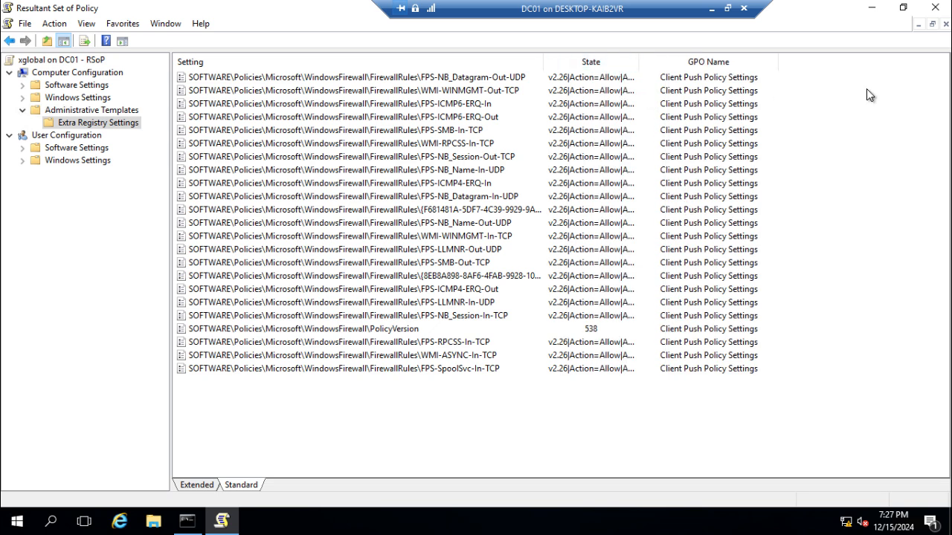
click(936, 8)
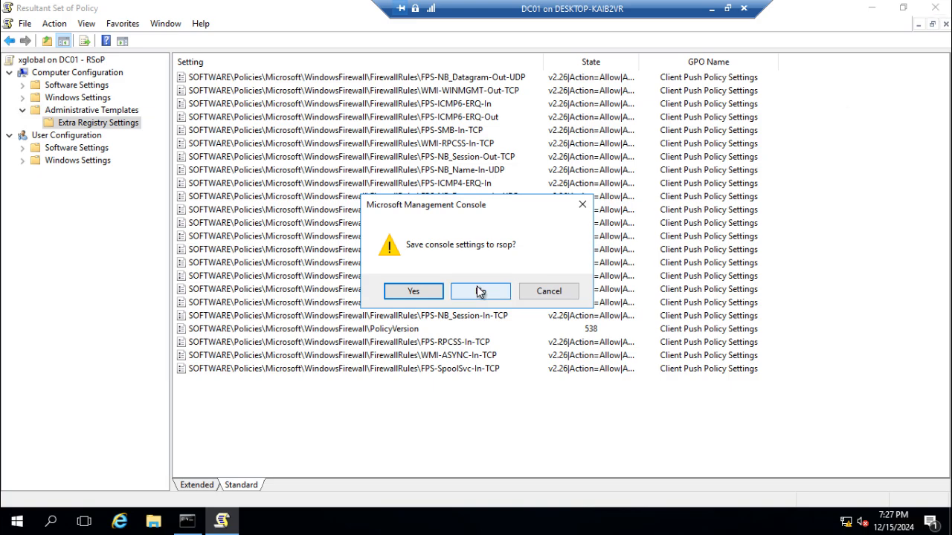